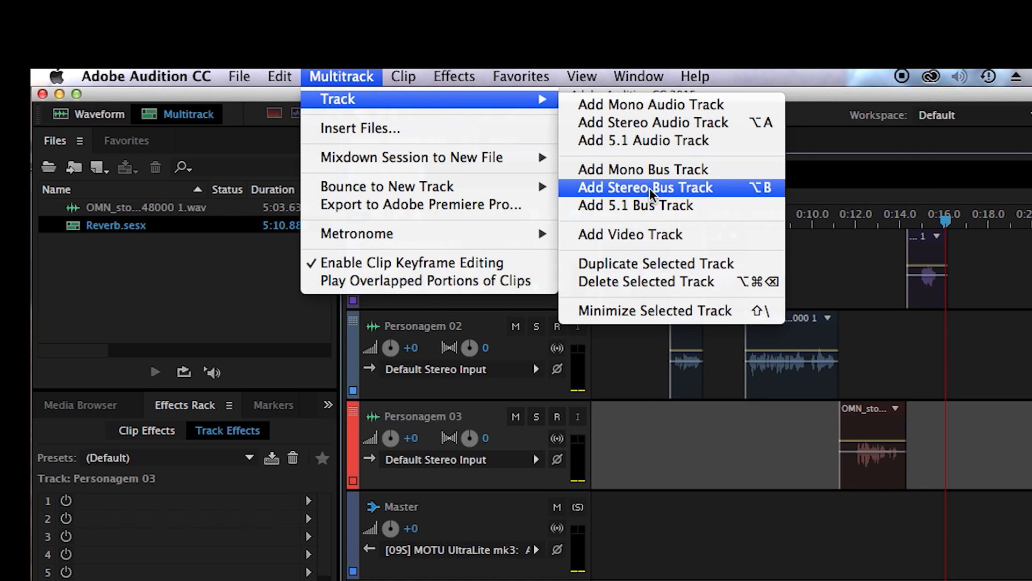
- Add a stereo bus track to the session and rename it Reverb1
{"action": "left_click", "coordinate": [650, 189]}
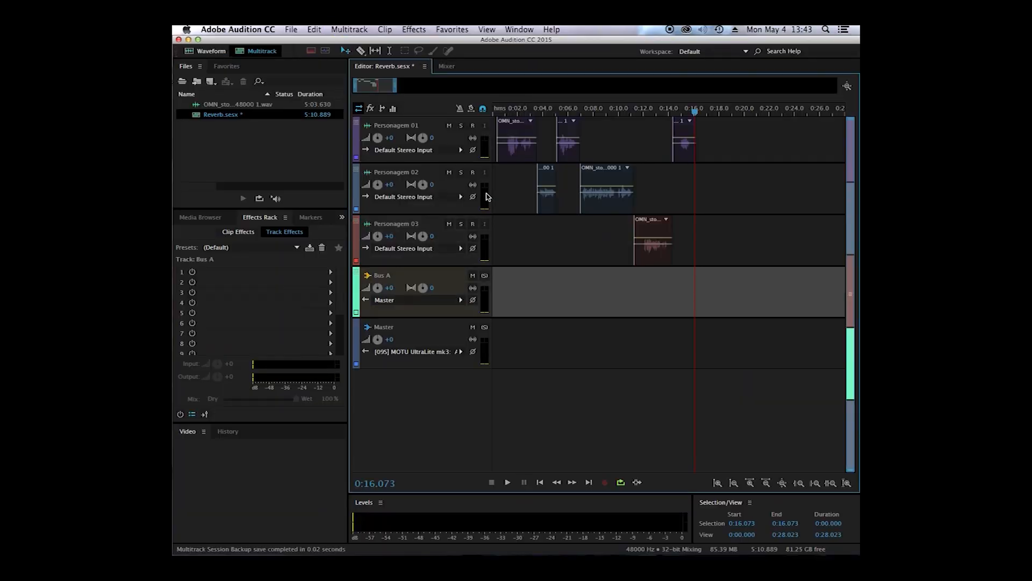
{"action": "double_click", "coordinate": [392, 277]}
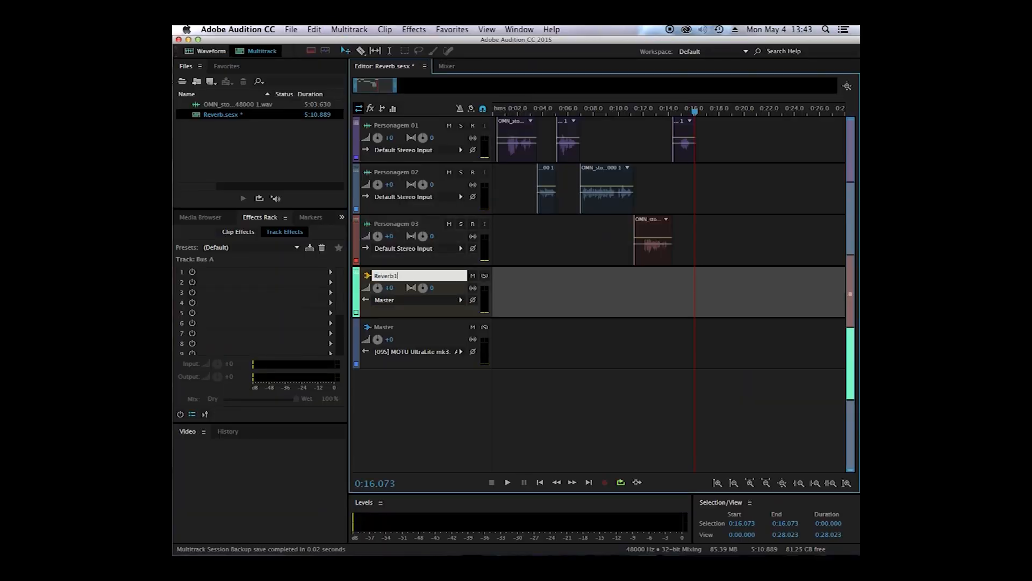
{"action": "key", "text": "Return"}
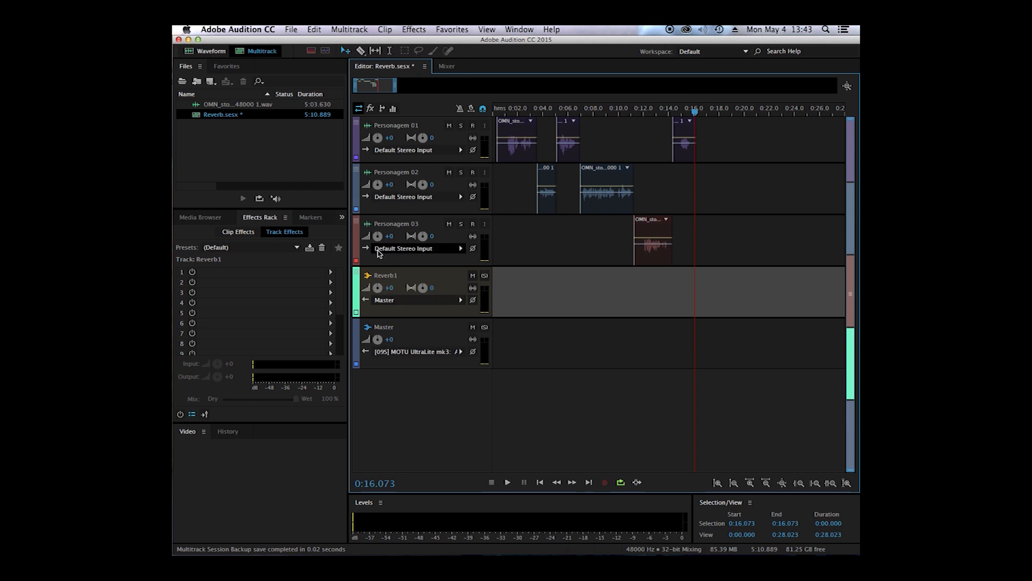
- Increase the heights of the Personagem 01 and Reverb1 tracks so more of their controls fit
{"action": "left_click_drag", "start_coordinate": [412, 162], "coordinate": [413, 199]}
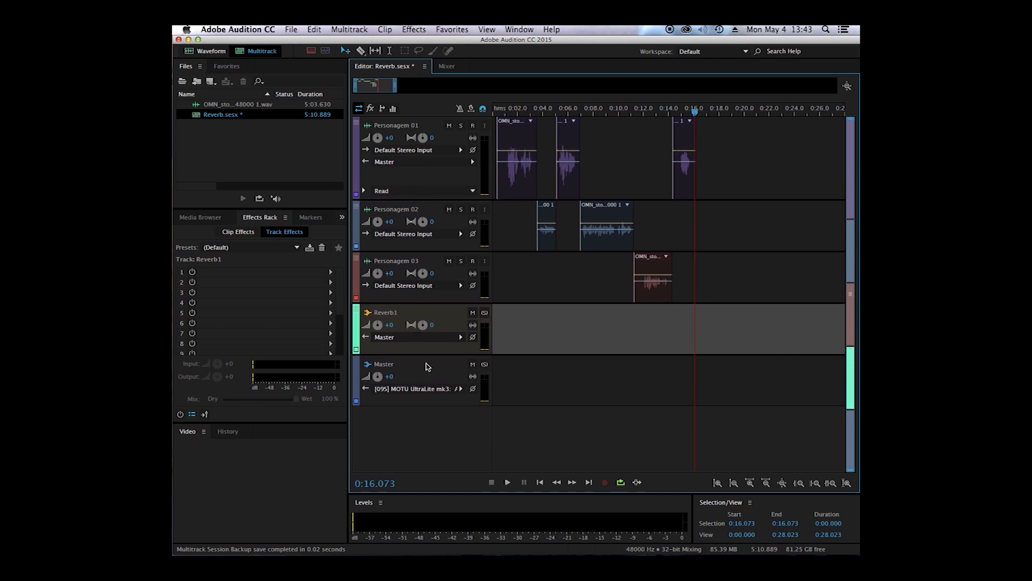
{"action": "left_click_drag", "start_coordinate": [428, 356], "coordinate": [429, 391]}
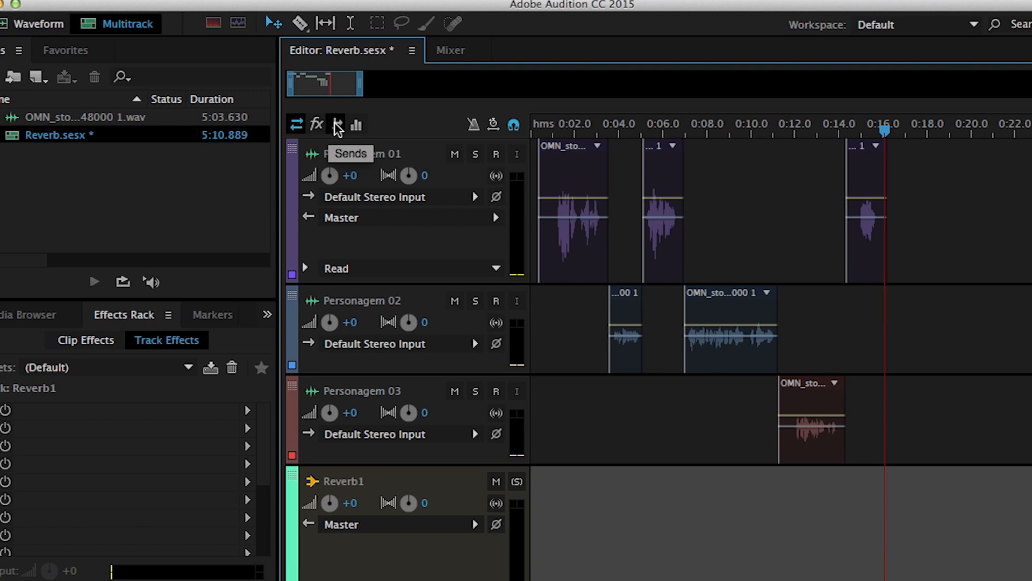
- Play a short stretch from early in the first Personagem 01 clip to hear it without reverb
{"action": "left_click", "coordinate": [553, 128]}
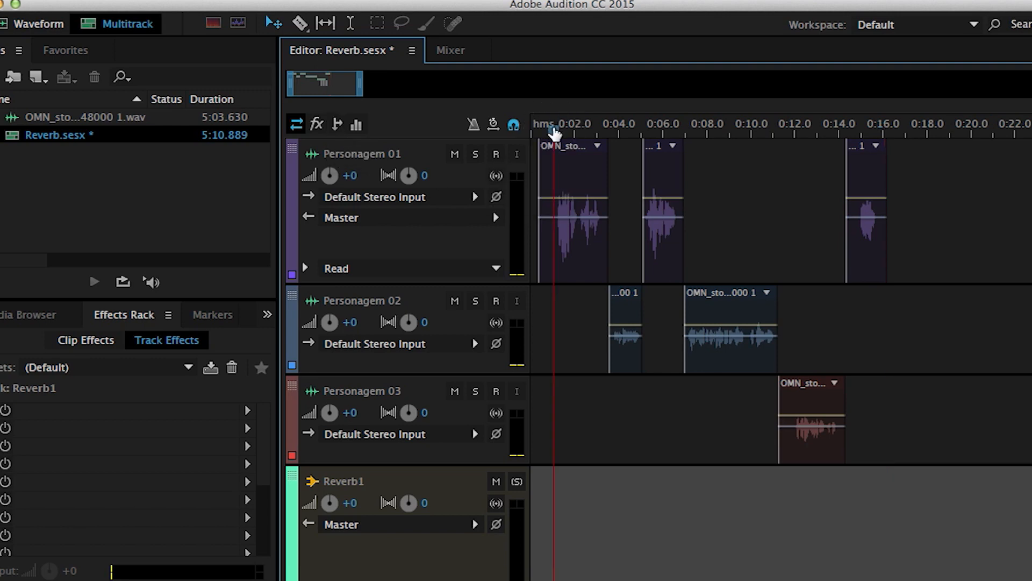
{"action": "key", "text": "space"}
{"action": "key", "text": "space"}
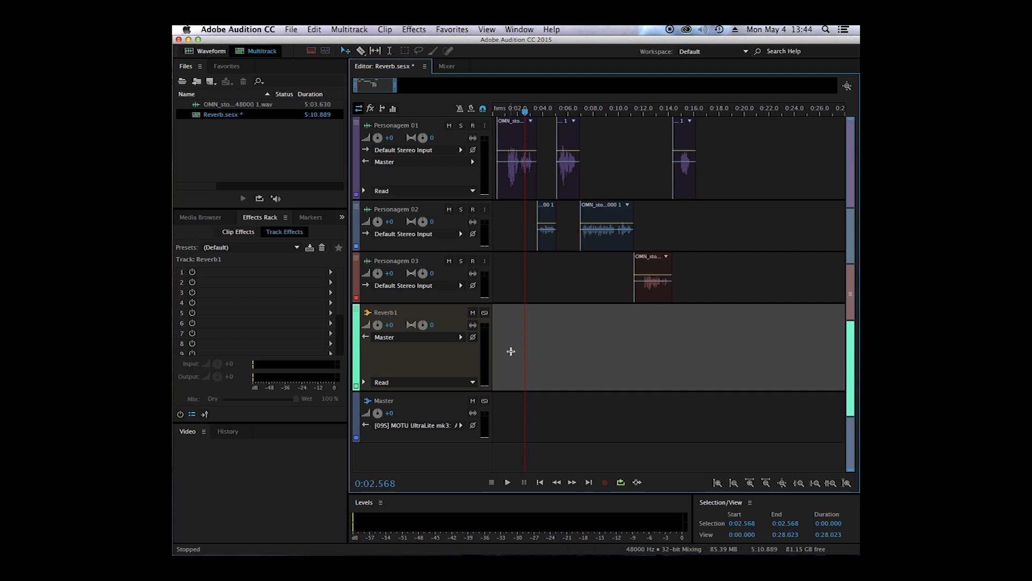
- Show the track sends and go through the send slots of Personagem 01 up to S4
{"action": "left_click", "coordinate": [382, 109]}
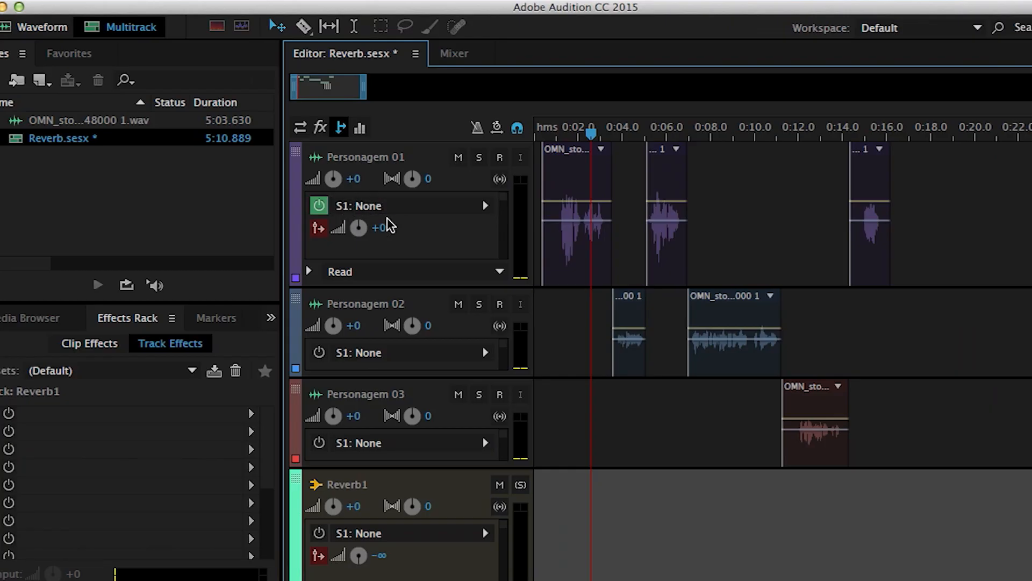
{"action": "mouse_move", "coordinate": [503, 198]}
{"action": "left_mouse_down"}
{"action": "mouse_move", "coordinate": [503, 269]}
{"action": "mouse_move", "coordinate": [497, 203]}
{"action": "mouse_move", "coordinate": [498, 214]}
{"action": "left_mouse_up"}
{"action": "left_click", "coordinate": [358, 228]}
{"action": "left_click_drag", "start_coordinate": [504, 210], "coordinate": [505, 207]}
{"action": "left_click", "coordinate": [319, 205]}
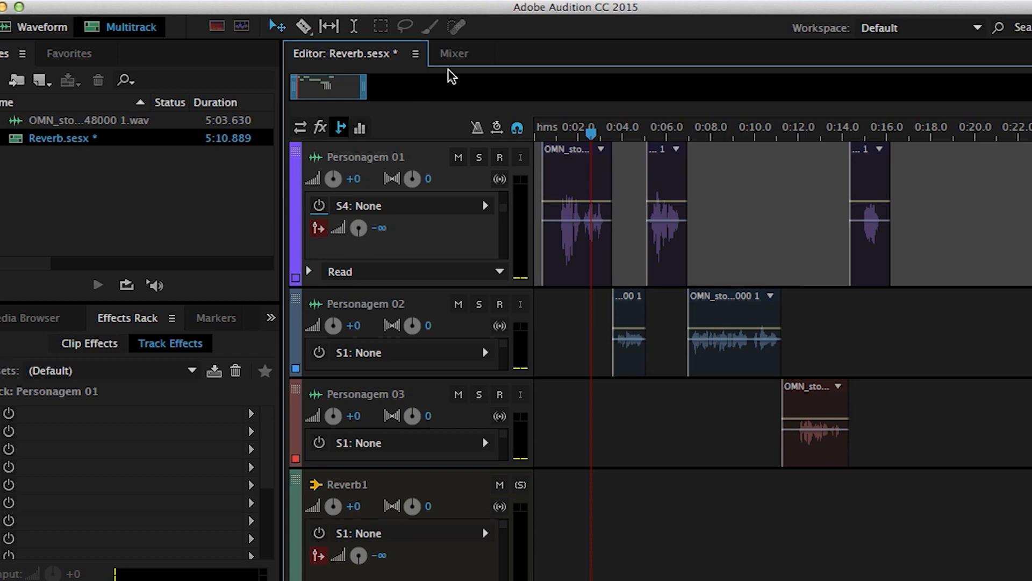
- In the Mixer, switch off the active sends of Personagem 01 and lower their levels to -∞, checking the successive send slots
{"action": "left_click", "coordinate": [456, 53]}
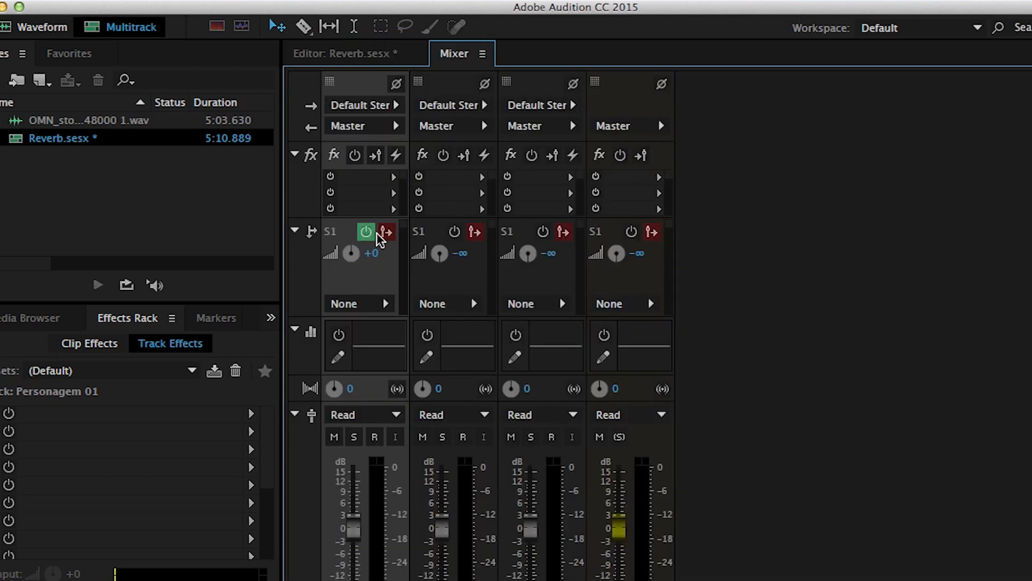
{"action": "left_click", "coordinate": [403, 260]}
{"action": "left_click", "coordinate": [366, 232]}
{"action": "left_click_drag", "start_coordinate": [346, 255], "coordinate": [297, 346]}
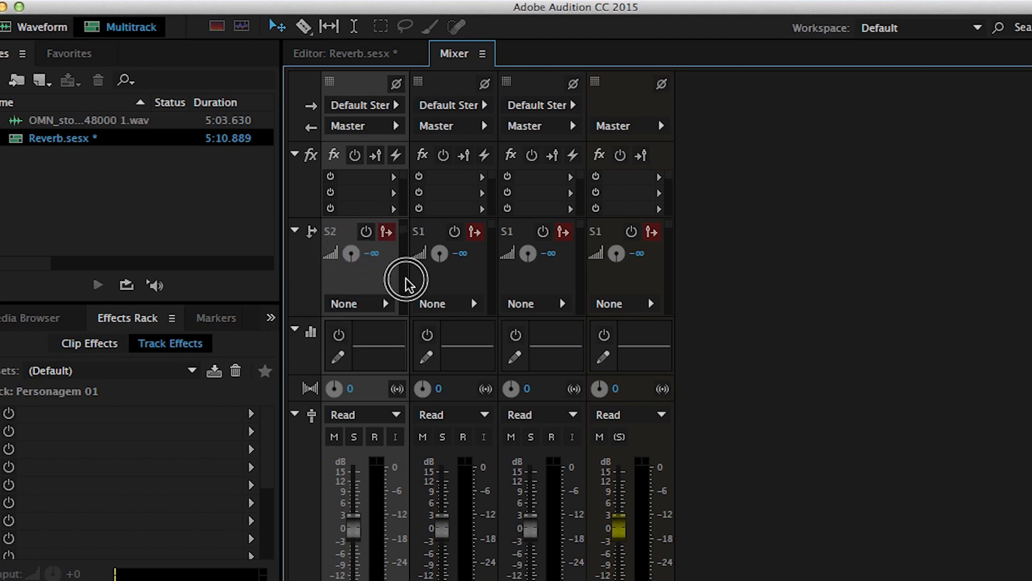
{"action": "left_click", "coordinate": [403, 267]}
{"action": "left_click", "coordinate": [365, 234]}
{"action": "left_click_drag", "start_coordinate": [352, 253], "coordinate": [324, 383]}
{"action": "left_click", "coordinate": [404, 267]}
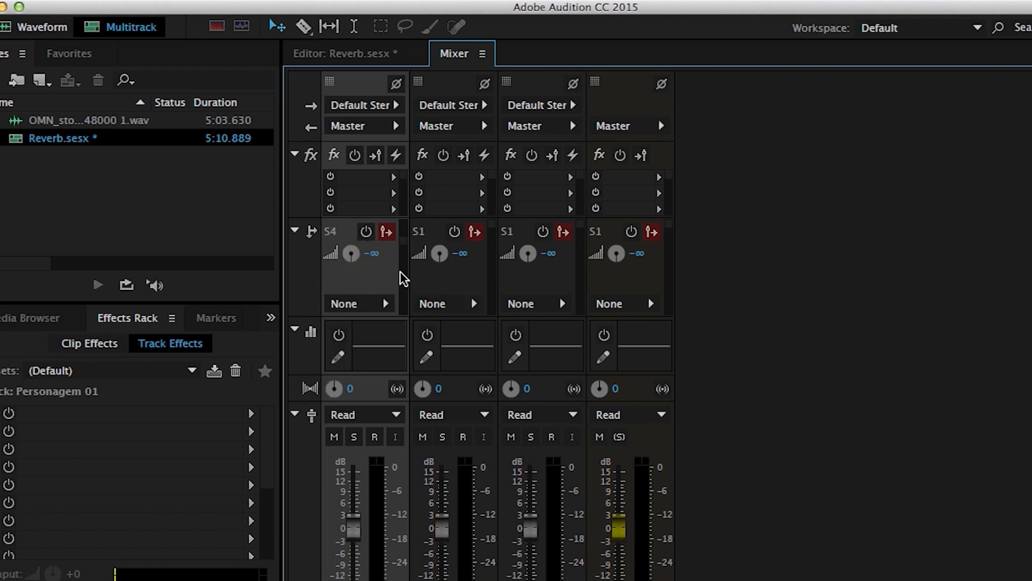
{"action": "left_click", "coordinate": [406, 262]}
{"action": "left_click_drag", "start_coordinate": [405, 246], "coordinate": [407, 214]}
- Back in the session Editor, assign send S1 of Personagem 01 to the Reverb1 bus
{"action": "left_click", "coordinate": [345, 56]}
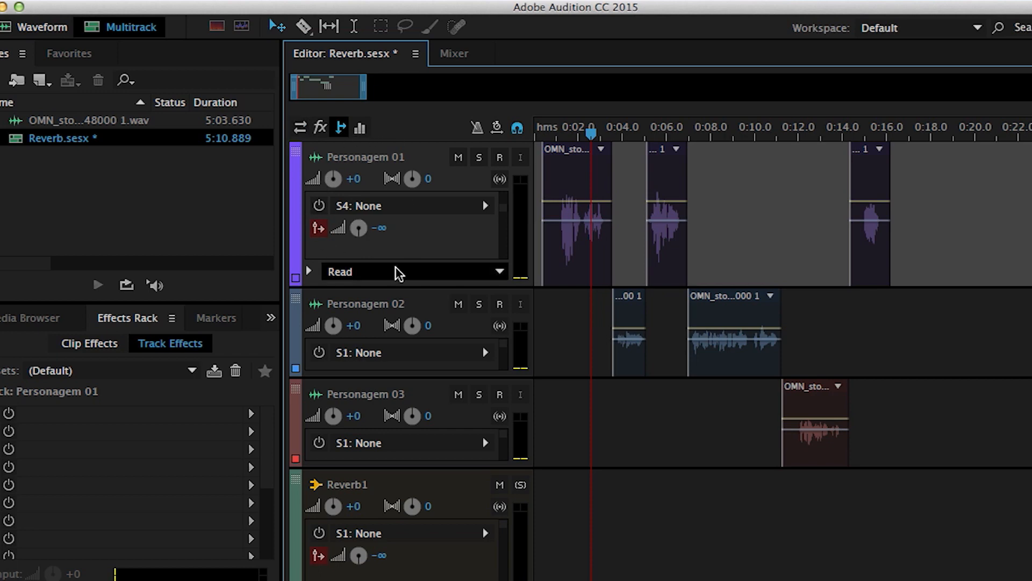
{"action": "scroll", "coordinate": [507, 215], "scroll_direction": "up", "scroll_amount": 3}
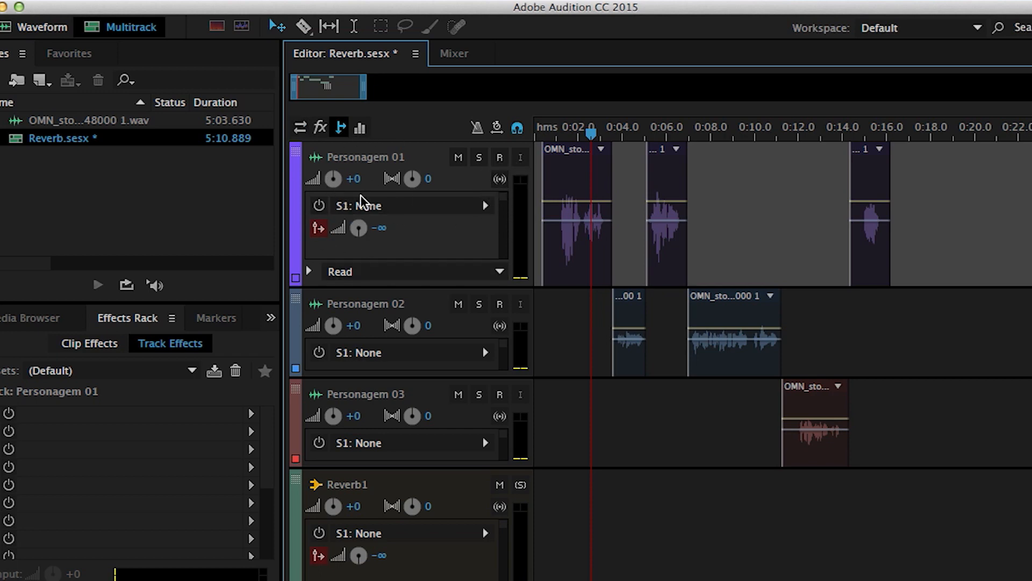
{"action": "left_click", "coordinate": [486, 208]}
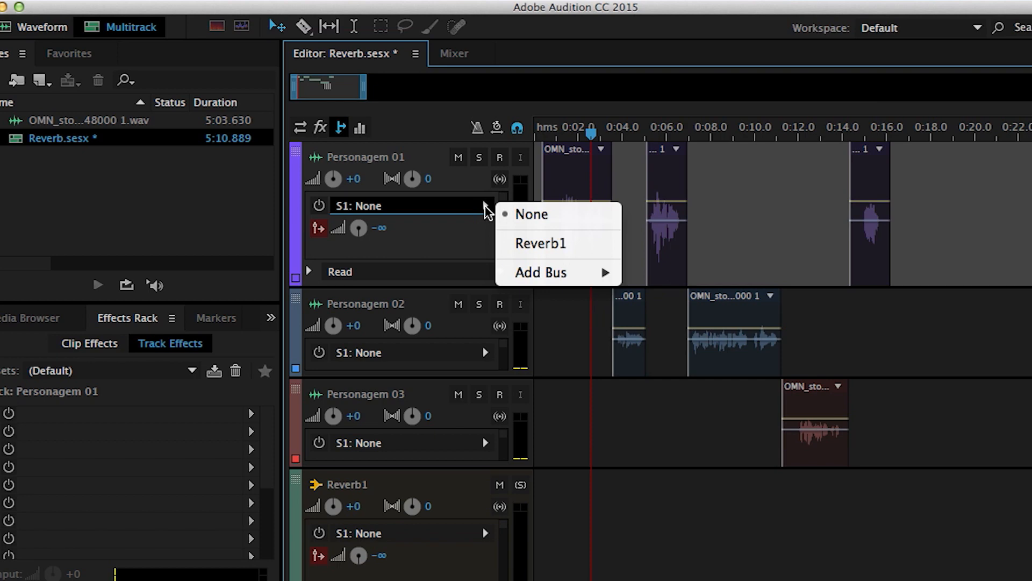
{"action": "left_click", "coordinate": [559, 246]}
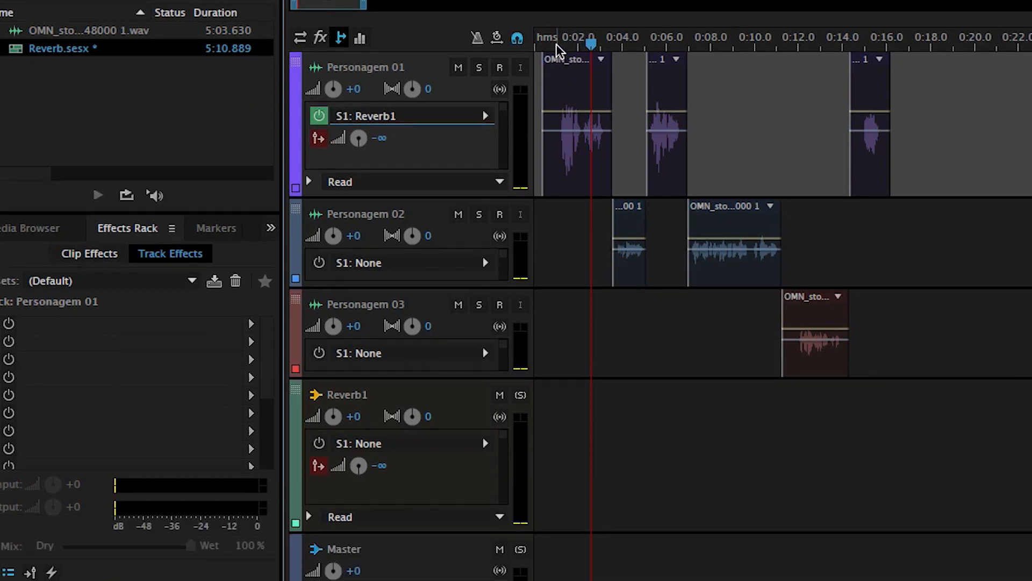
- Play the first Personagem 01 clip to check whether any signal reaches the Reverb1 bus meter
{"action": "left_click", "coordinate": [555, 130]}
{"action": "key", "text": "space"}
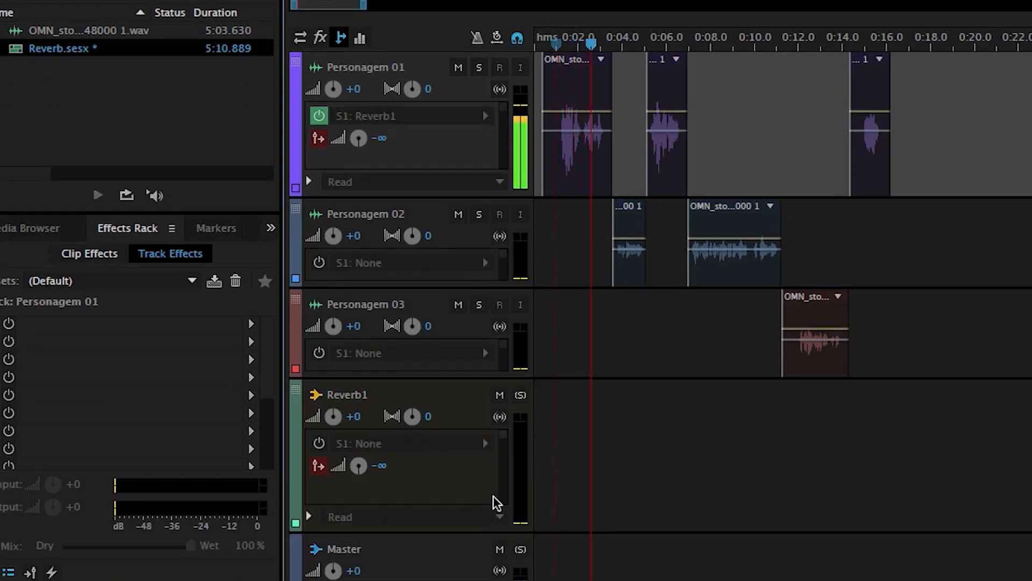
{"action": "key", "text": "space"}
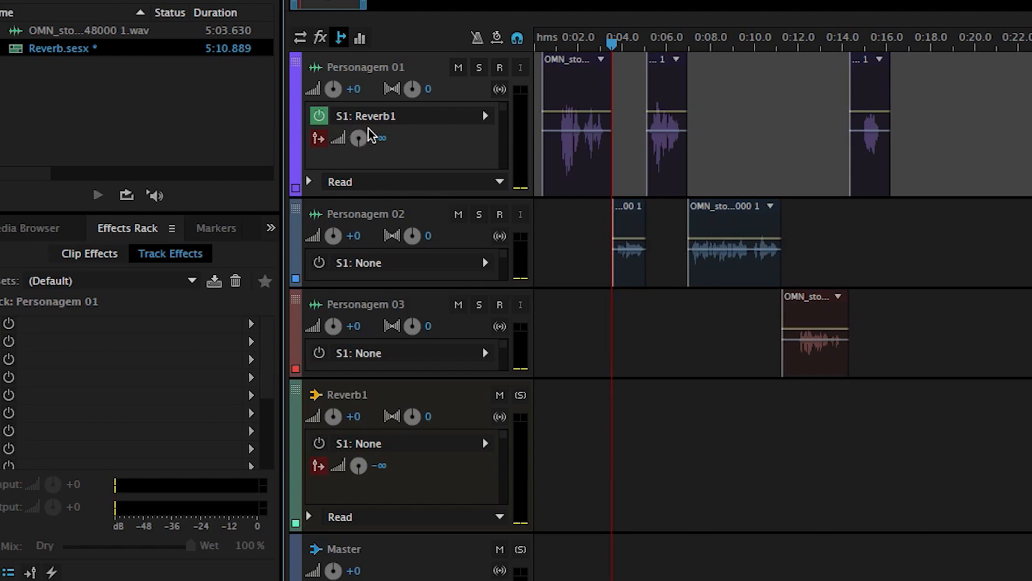
- Set the S1 send level of Personagem 01 to +0 dB and play the first clip to check the Reverb1 meter
{"action": "mouse_move", "coordinate": [358, 152]}
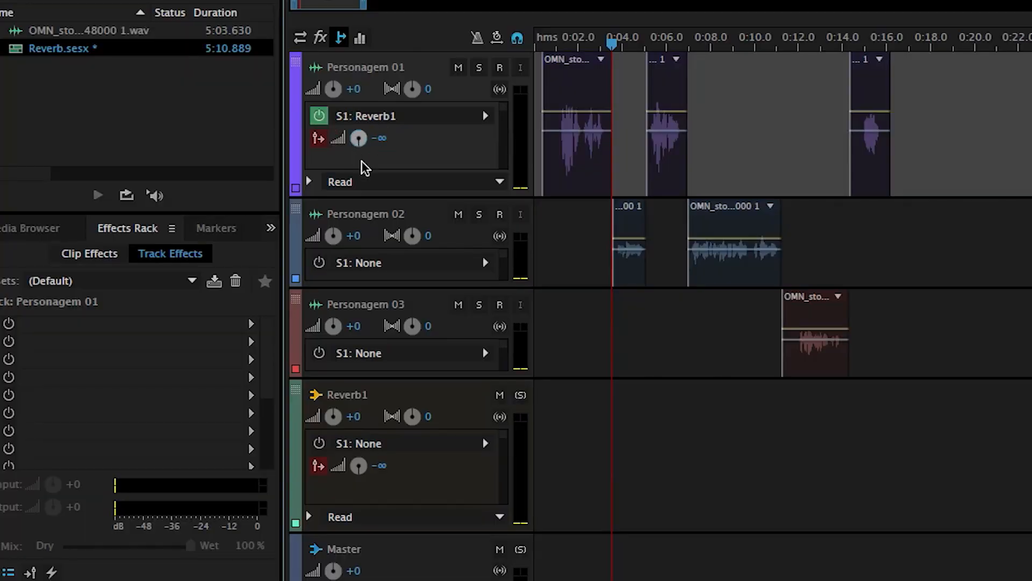
{"action": "left_click", "coordinate": [359, 138], "text": "alt"}
{"action": "left_click", "coordinate": [555, 43]}
{"action": "key", "text": "space"}
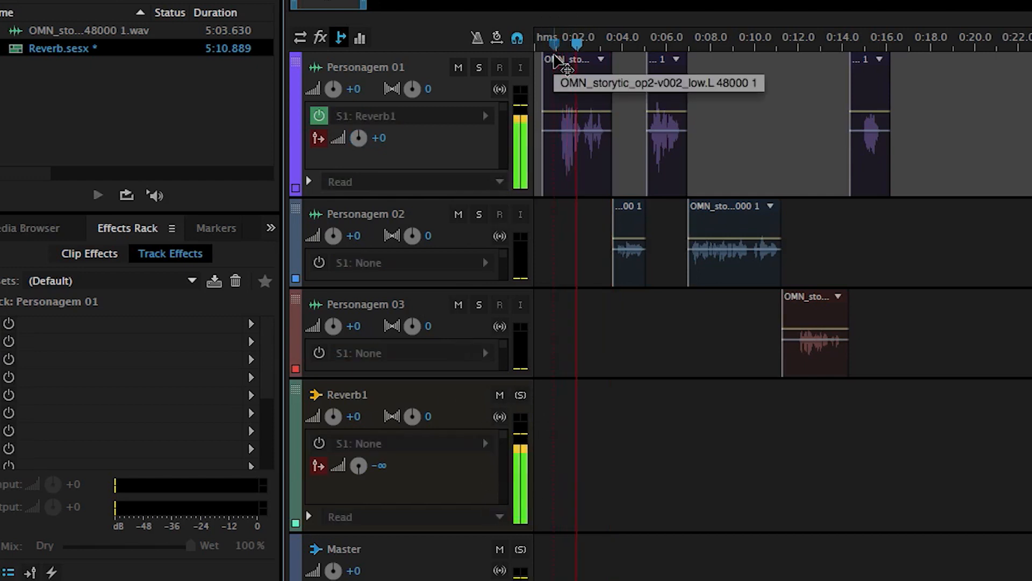
{"action": "key", "text": "space"}
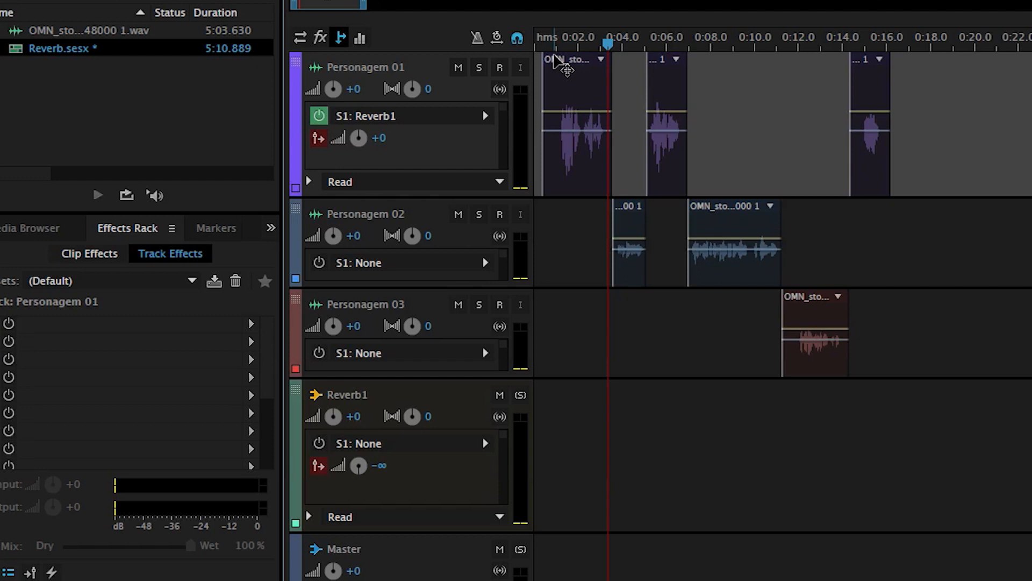
- Add a Convolution Reverb effect in slot 1 of the Reverb1 bus track's effects rack
{"action": "left_click", "coordinate": [457, 395]}
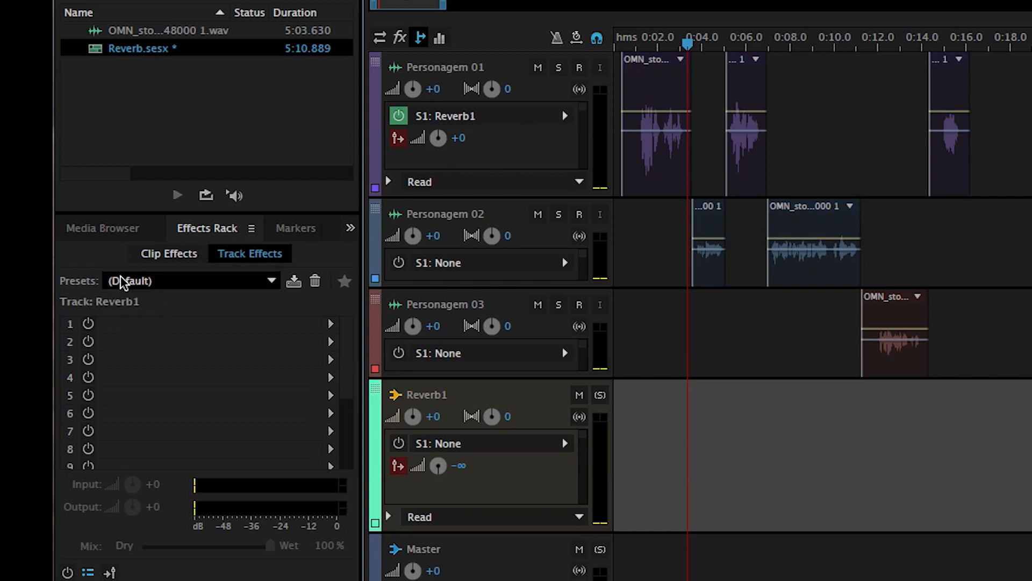
{"action": "left_click", "coordinate": [330, 324]}
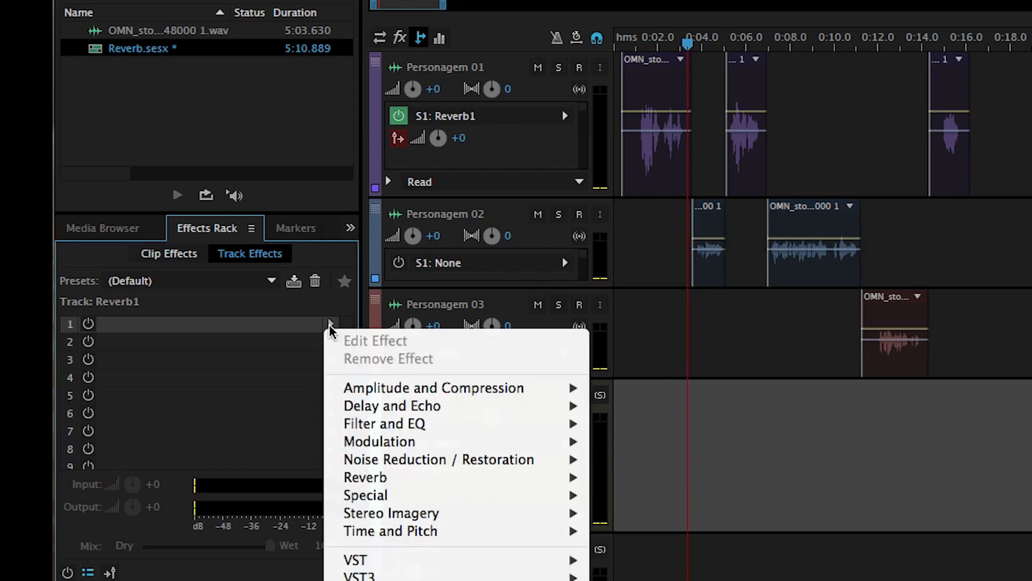
{"action": "mouse_move", "coordinate": [434, 486]}
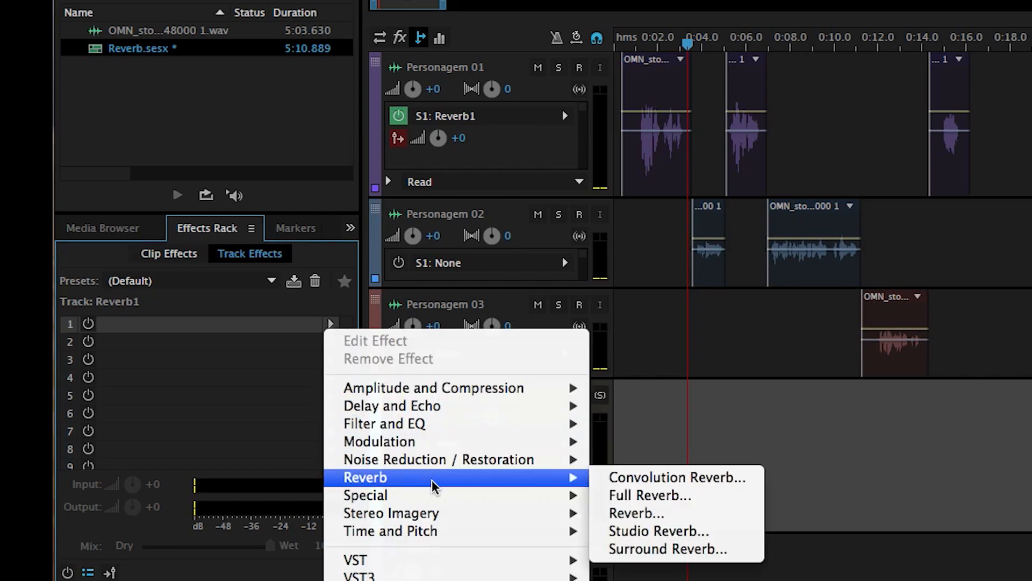
{"action": "left_click", "coordinate": [693, 483]}
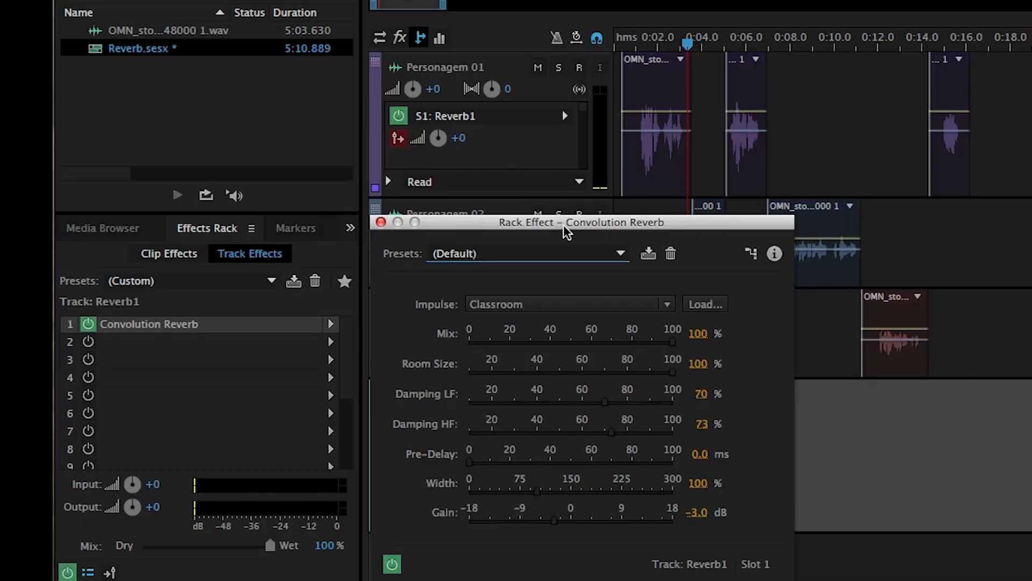
- Review the Convolution Reverb's built-in impulses and load IR Sala SP.wav as its custom impulse file
{"action": "left_click_drag", "start_coordinate": [529, 217], "coordinate": [601, 152]}
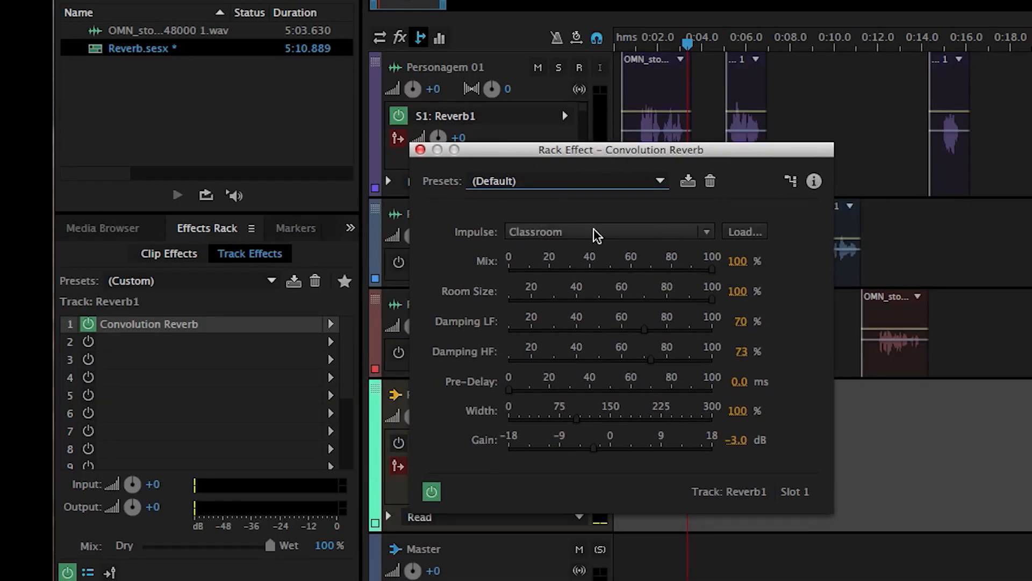
{"action": "left_click", "coordinate": [706, 232]}
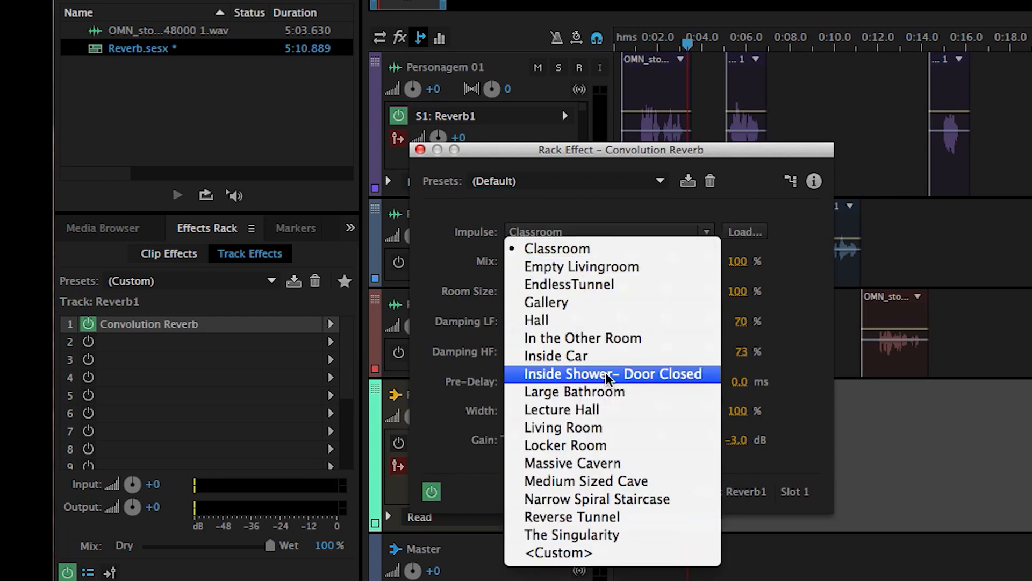
{"action": "left_click", "coordinate": [795, 246]}
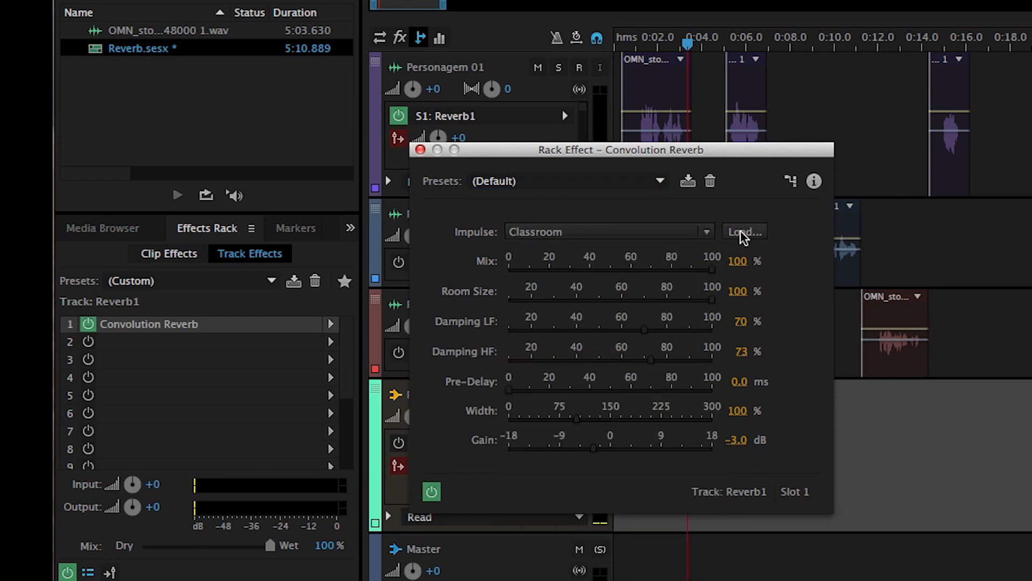
{"action": "left_click", "coordinate": [743, 233]}
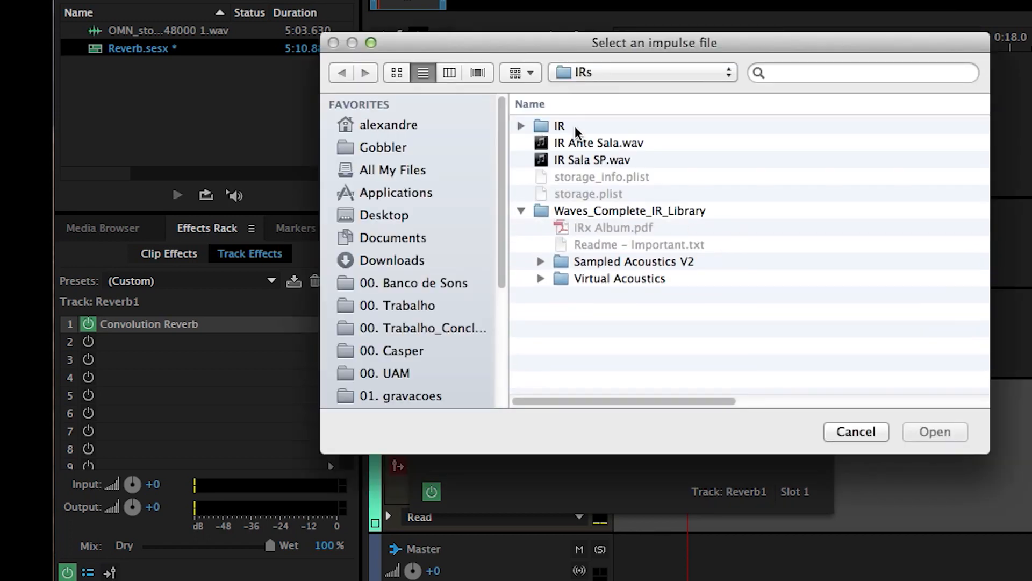
{"action": "left_click", "coordinate": [583, 161]}
{"action": "left_click", "coordinate": [936, 432]}
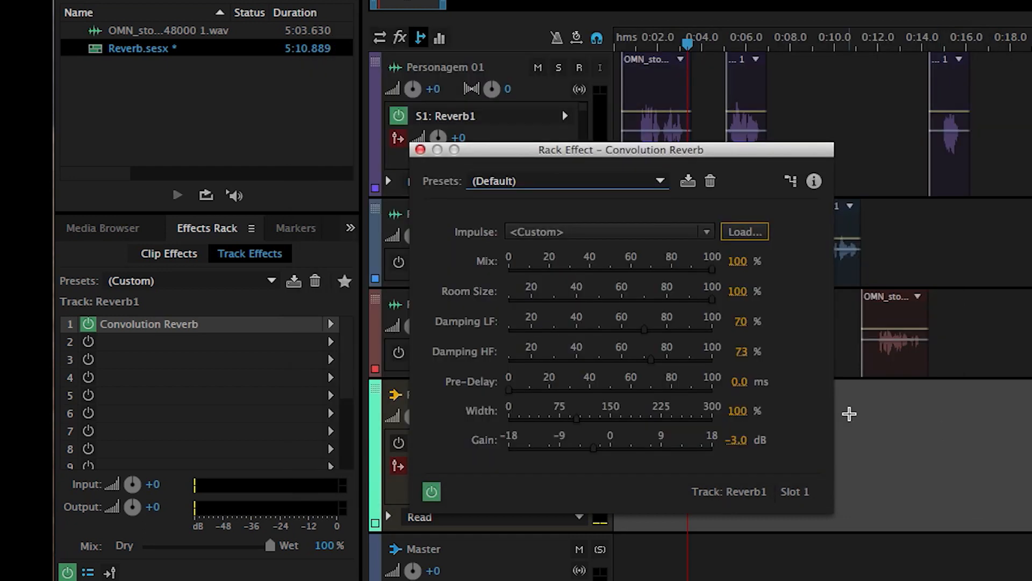
{"action": "left_click", "coordinate": [707, 231]}
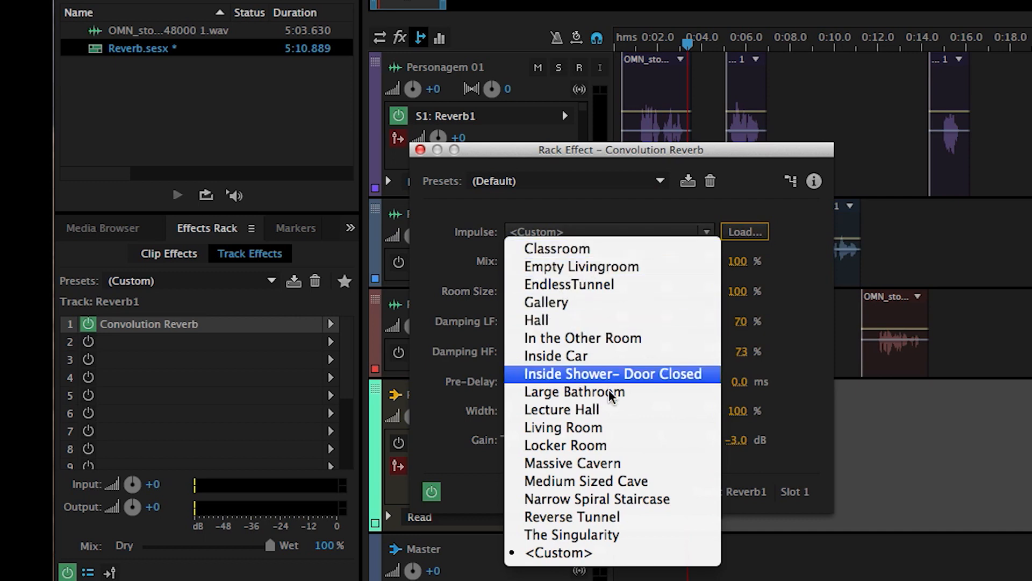
{"action": "left_click", "coordinate": [797, 295]}
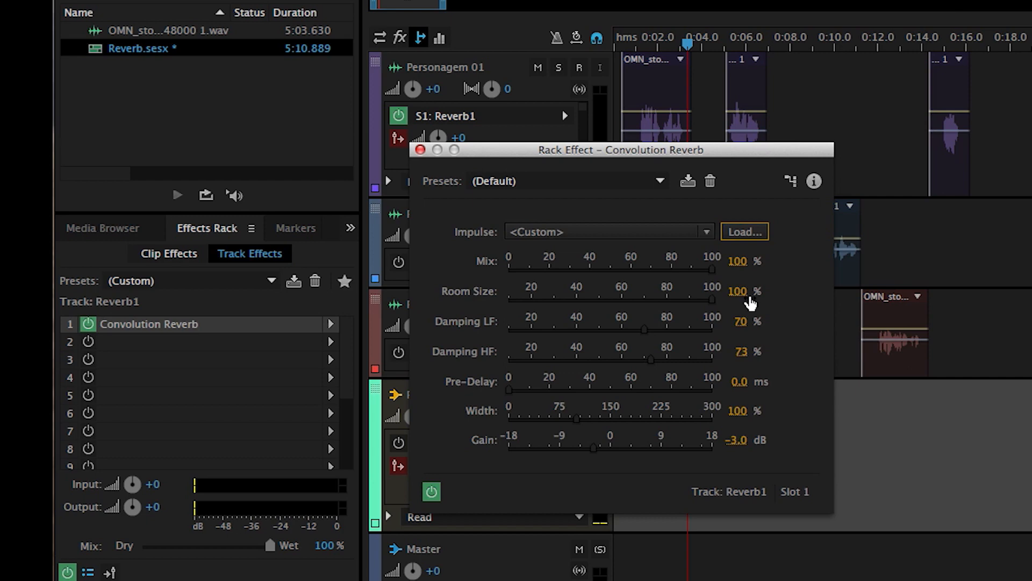
- Move the Convolution Reverb window aside and play the first Personagem 01 clip to audition the reverb
{"action": "left_click_drag", "start_coordinate": [598, 154], "coordinate": [268, 55]}
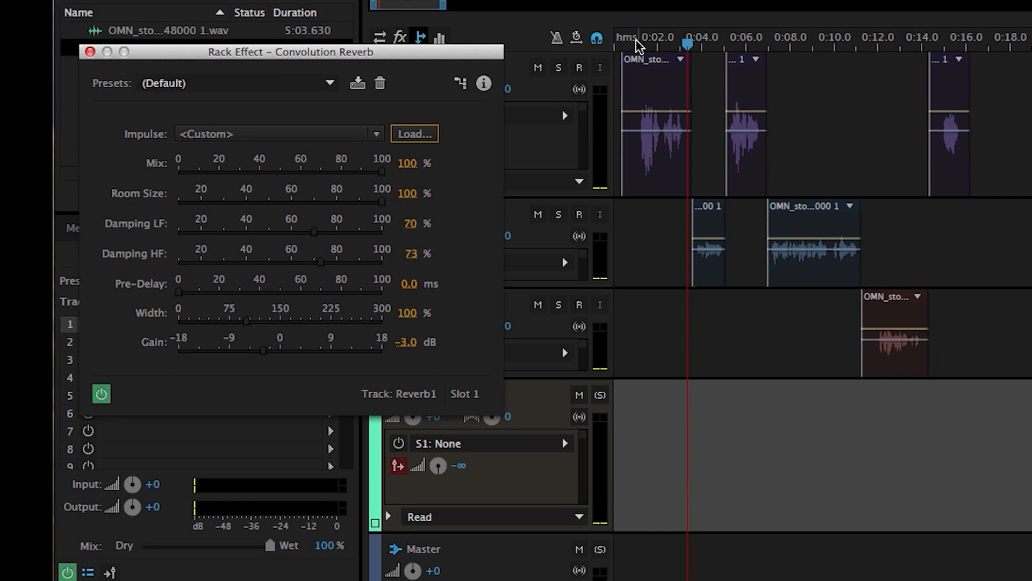
{"action": "left_click", "coordinate": [638, 63]}
{"action": "key", "text": "space"}
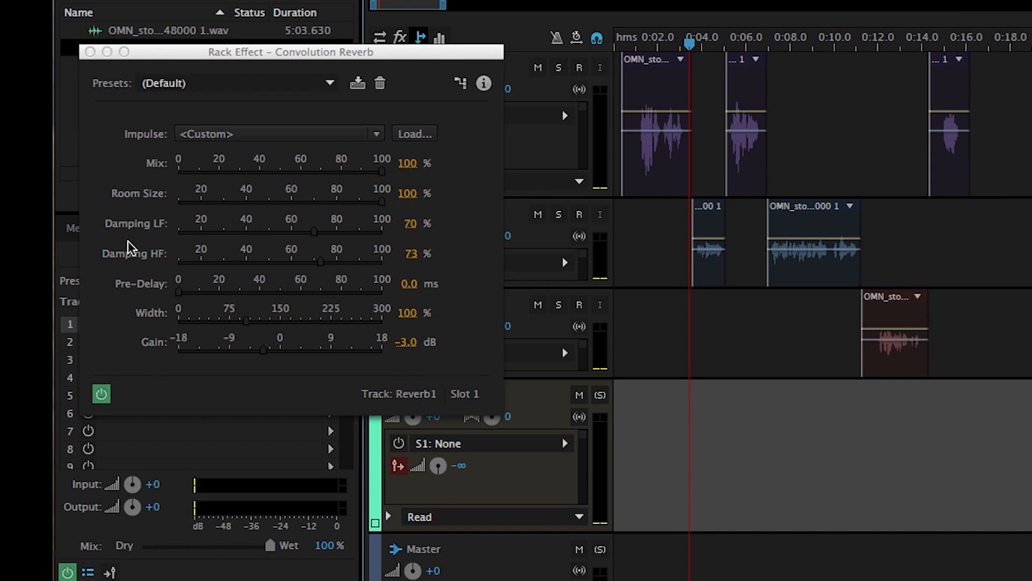
{"action": "left_click_drag", "start_coordinate": [200, 49], "coordinate": [541, 210]}
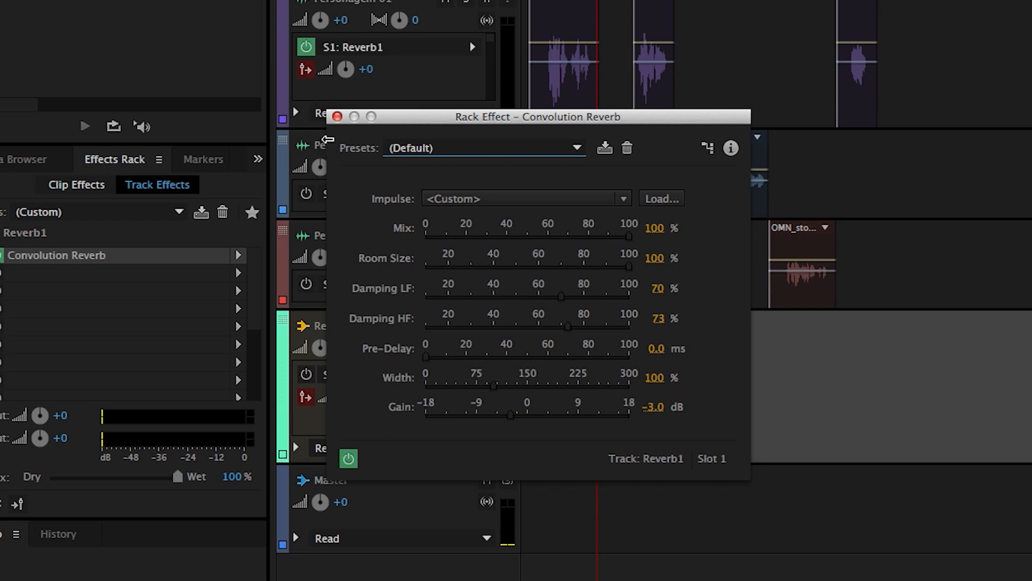
- Close the Convolution Reverb window and compare the first Personagem 01 clip dry and wet by playing it with the Reverb1 bus muted and unmuted
{"action": "left_click", "coordinate": [337, 117]}
{"action": "left_click", "coordinate": [486, 326]}
{"action": "key", "text": "space"}
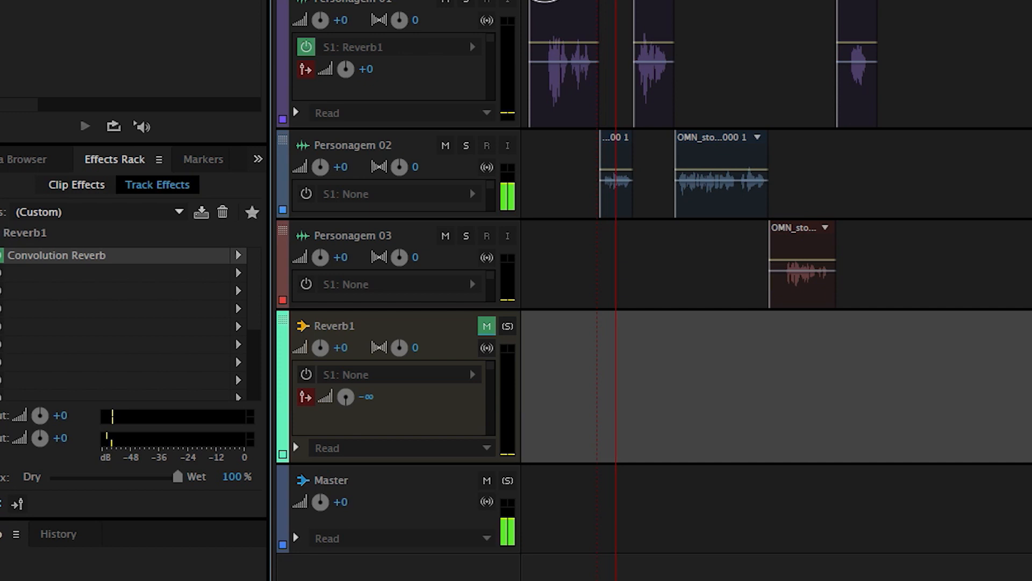
{"action": "key", "text": "space"}
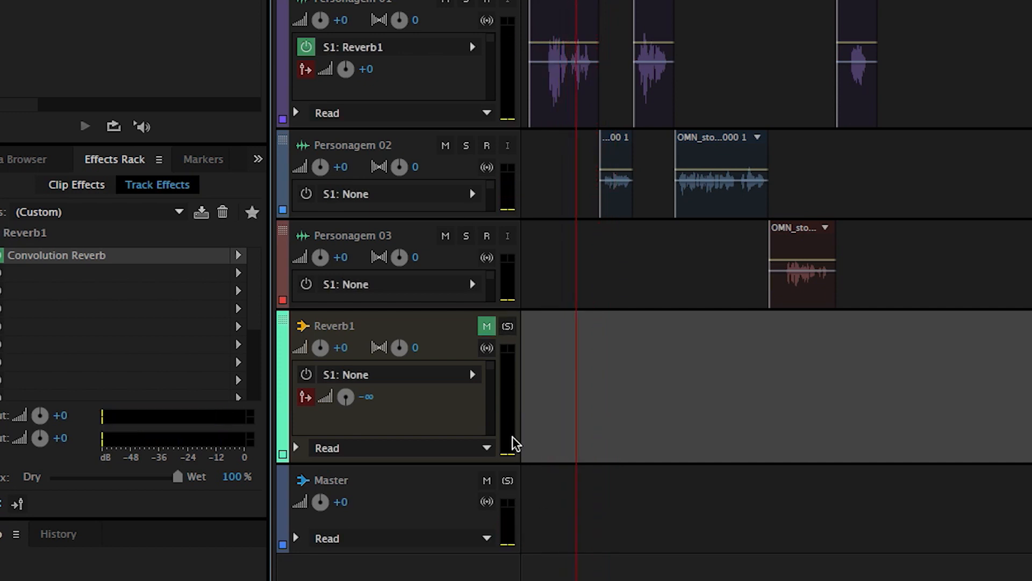
{"action": "left_click", "coordinate": [487, 325]}
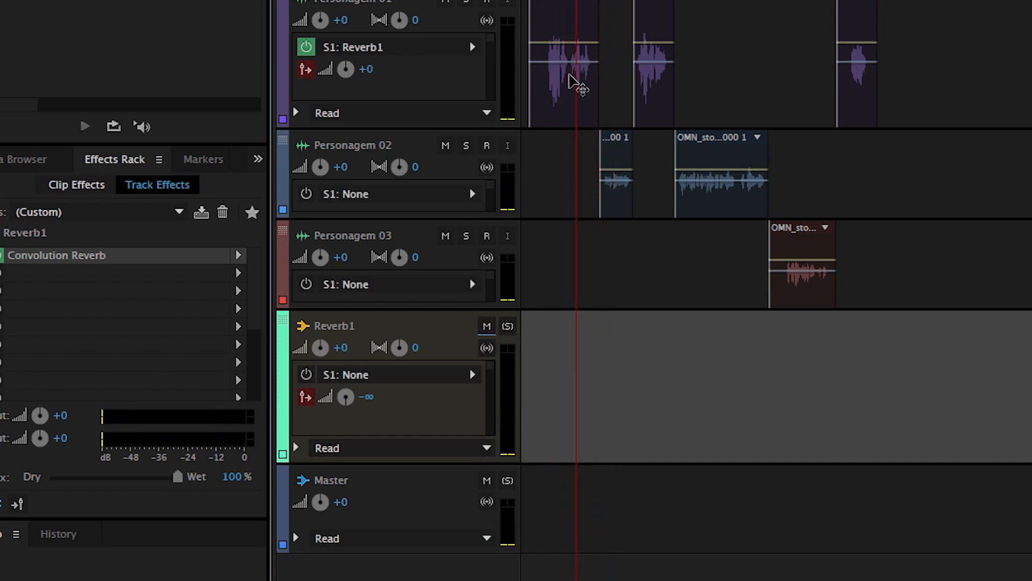
{"action": "key", "text": "space"}
{"action": "key", "text": "space"}
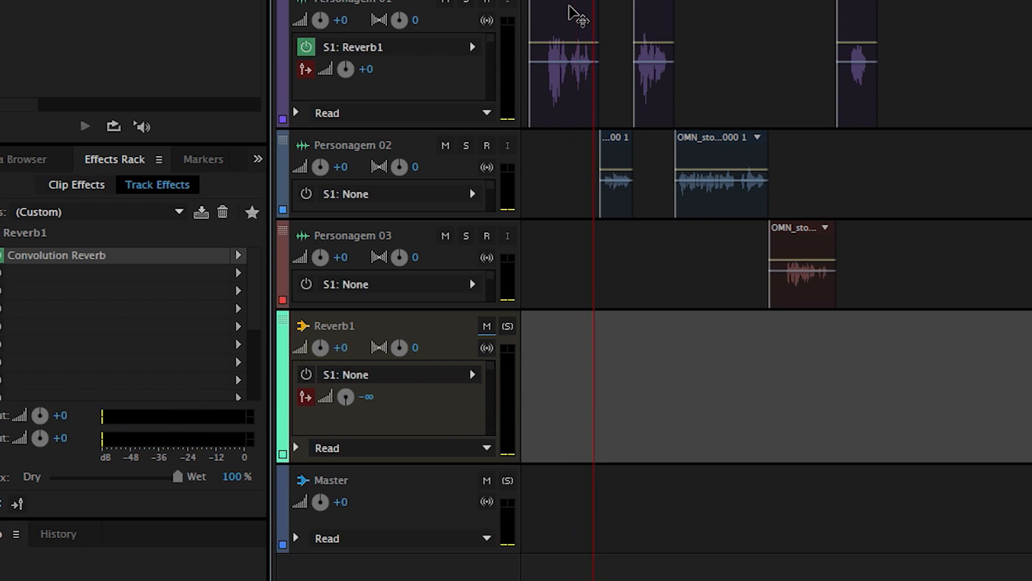
- Reopen Reverb1's Convolution Reverb, set Room Size to 19%, and play a time selection over the first Personagem 01 clip
{"action": "double_click", "coordinate": [72, 257]}
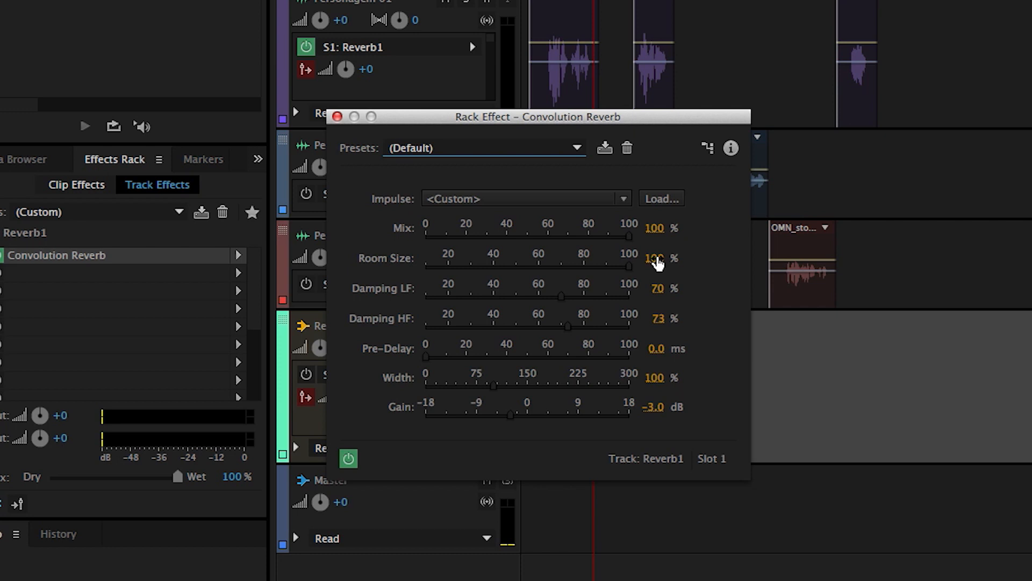
{"action": "left_click_drag", "start_coordinate": [629, 266], "coordinate": [446, 267]}
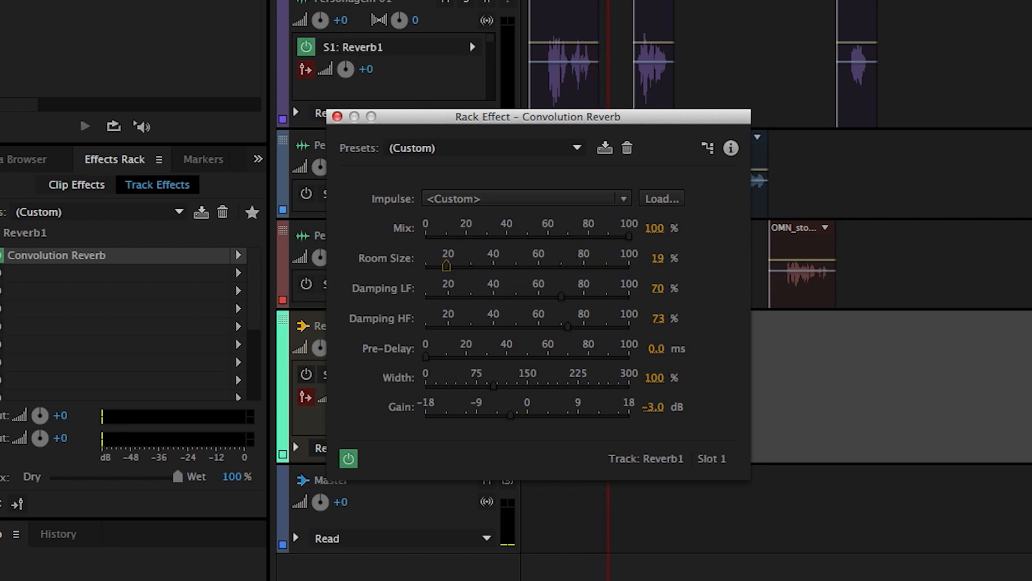
{"action": "left_click_drag", "start_coordinate": [546, 22], "coordinate": [598, 27]}
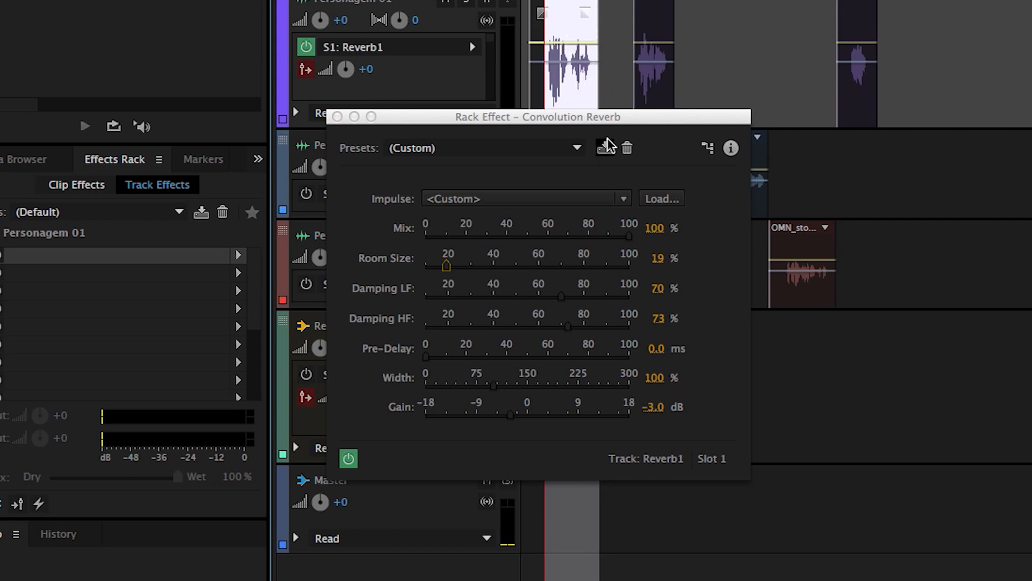
{"action": "key", "text": "space"}
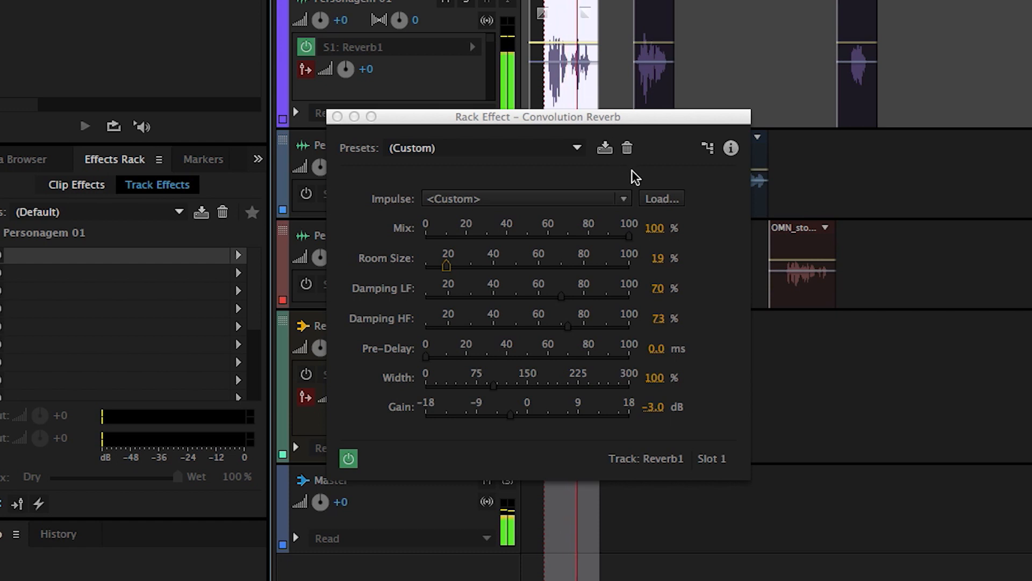
{"action": "key", "text": "space"}
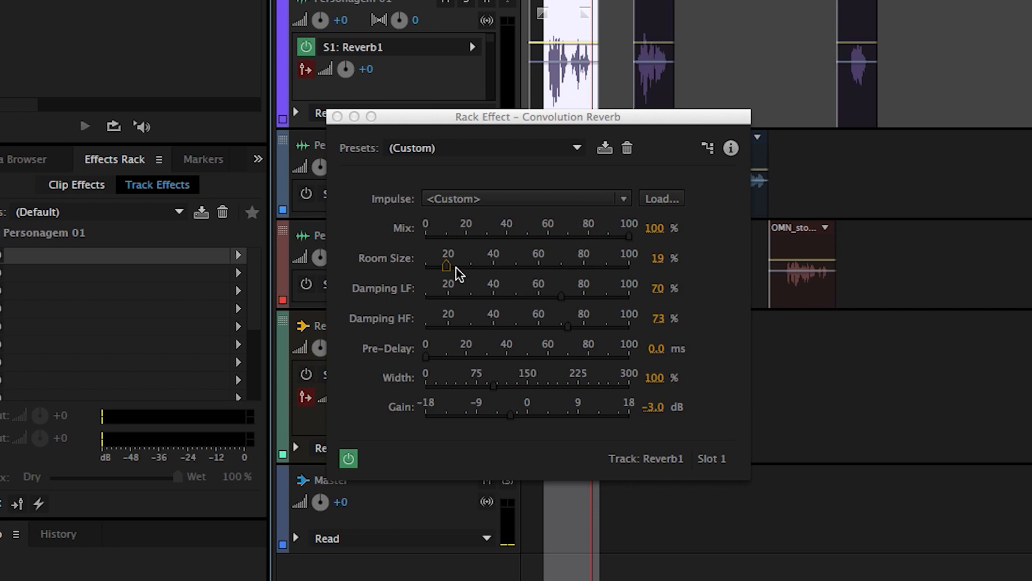
- Audition the reverb with Room Size at 60% and return Room Size to 100%
{"action": "left_click_drag", "start_coordinate": [447, 267], "coordinate": [547, 282]}
{"action": "key", "text": "space"}
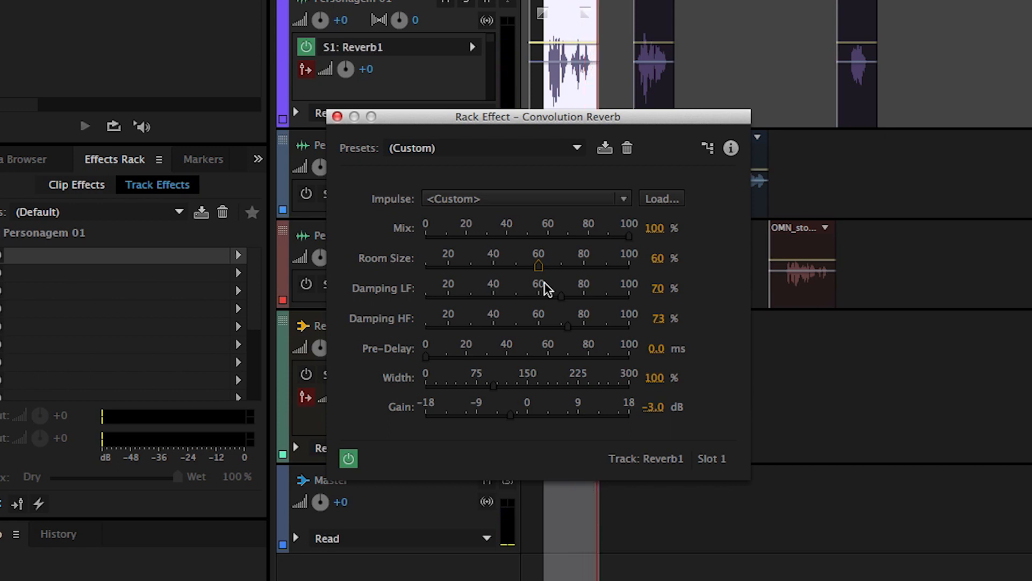
{"action": "left_click_drag", "start_coordinate": [537, 261], "coordinate": [640, 266]}
{"action": "key", "text": "space"}
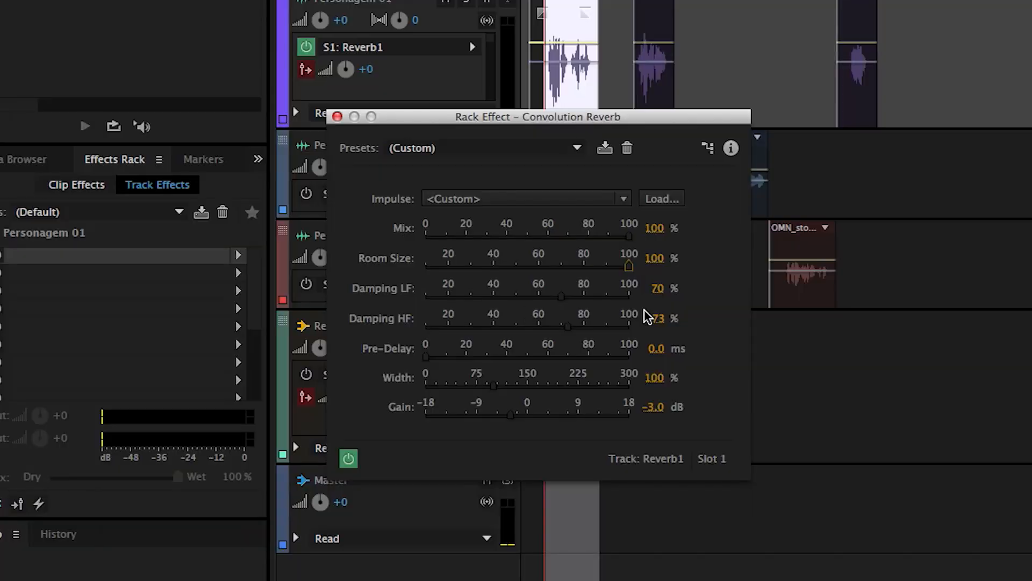
- Set Damping LF and Damping HF to 10% each and play the selection to hear the undamped reverb
{"action": "left_click_drag", "start_coordinate": [563, 296], "coordinate": [409, 307]}
{"action": "left_click_drag", "start_coordinate": [574, 329], "coordinate": [466, 330]}
{"action": "key", "text": "space"}
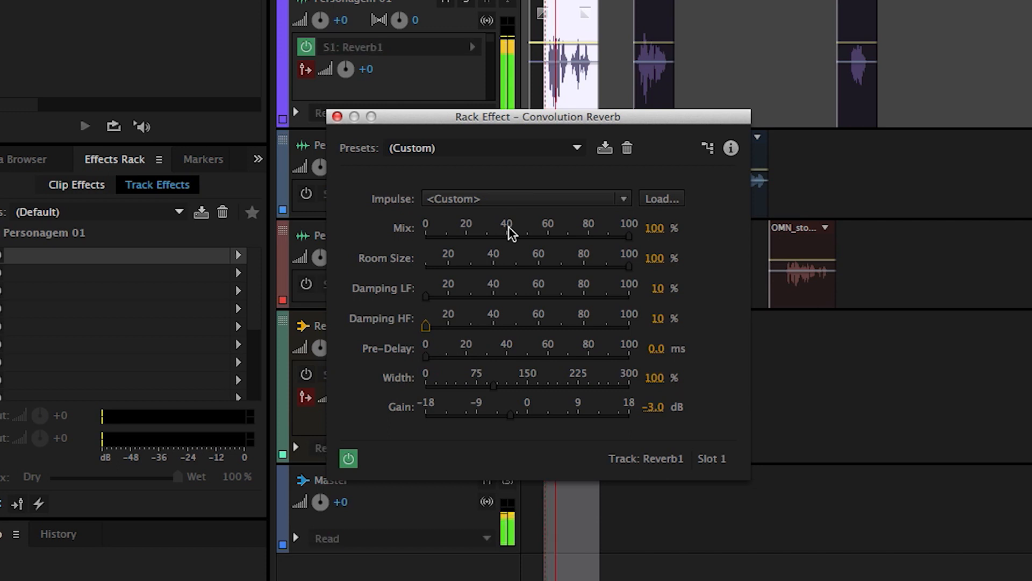
{"action": "key", "text": "space"}
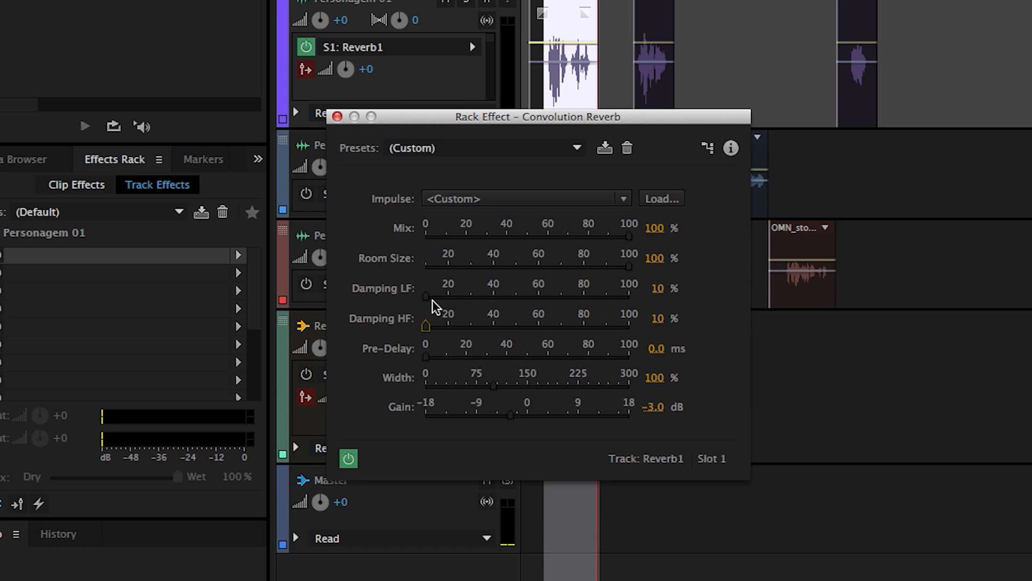
- Set Damping LF to 56% and Damping HF to 70%, and play the selection to check the result
{"action": "left_click_drag", "start_coordinate": [427, 296], "coordinate": [602, 300]}
{"action": "left_click_drag", "start_coordinate": [436, 329], "coordinate": [588, 331]}
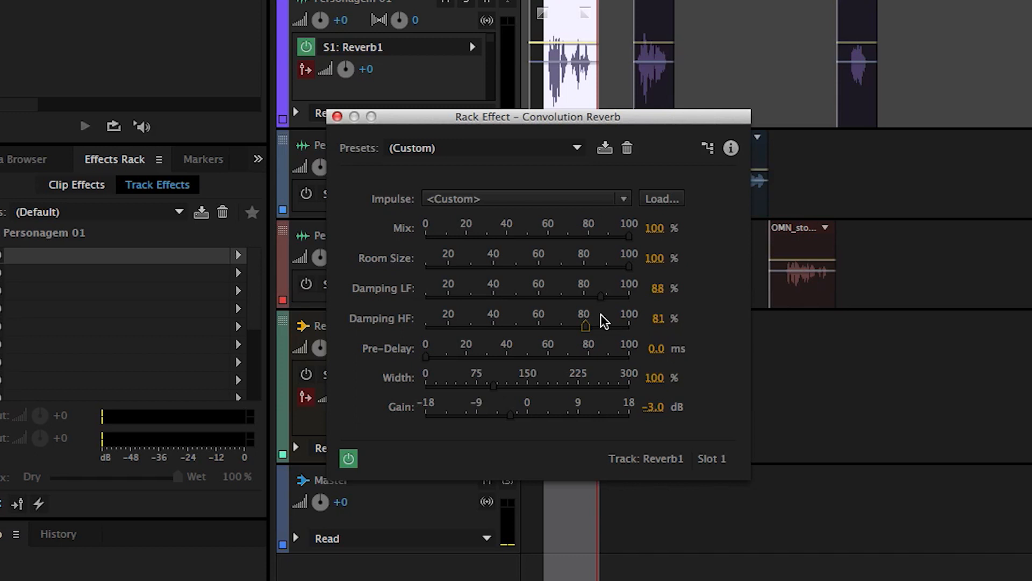
{"action": "left_click_drag", "start_coordinate": [602, 297], "coordinate": [539, 296]}
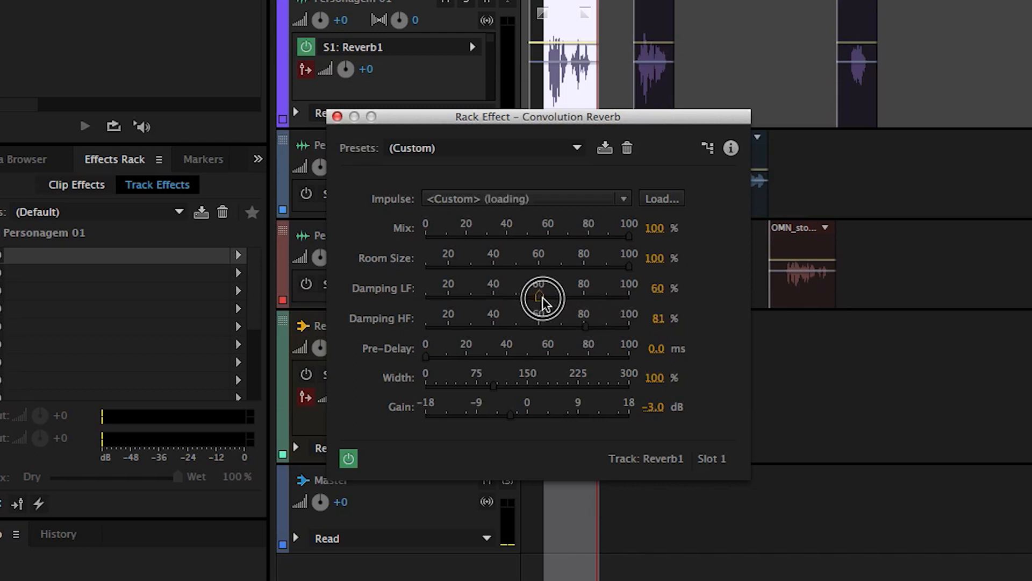
{"action": "left_click_drag", "start_coordinate": [585, 327], "coordinate": [528, 299]}
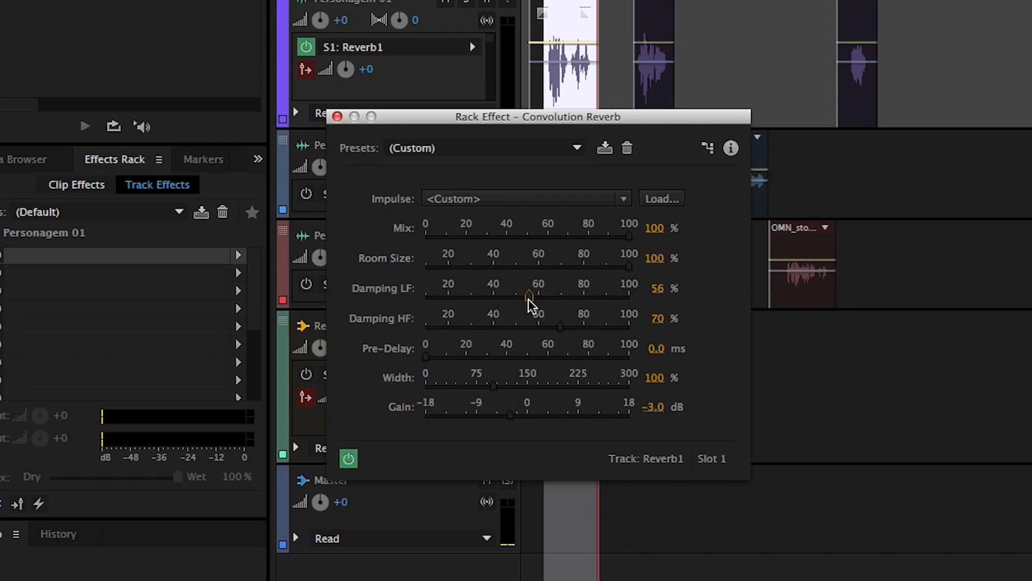
{"action": "key", "text": "space"}
{"action": "key", "text": "space"}
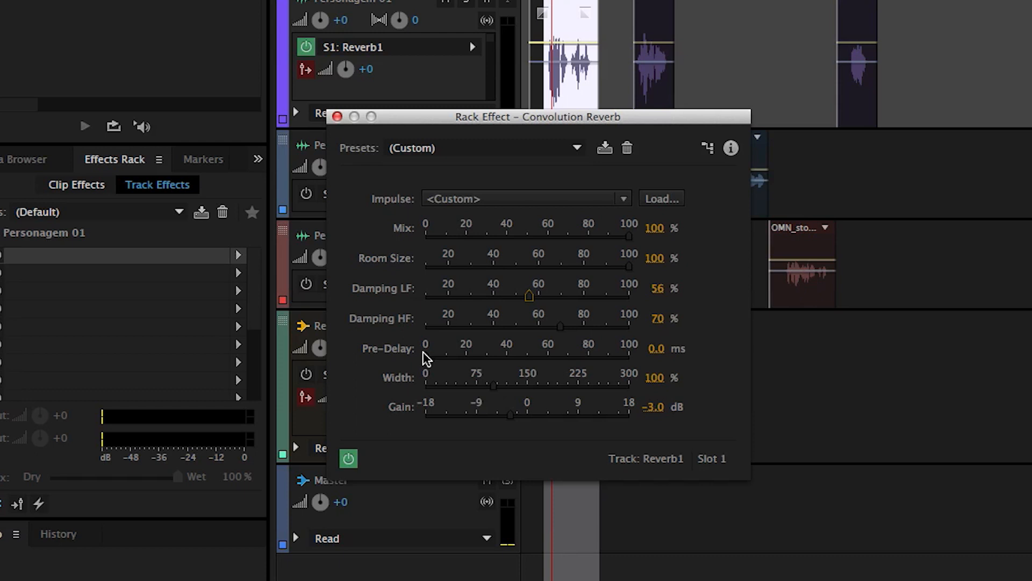
- Audition Pre-Delay values of 60.6, 100 and 10.2 ms during playback and set Pre-Delay back to 0 ms
{"action": "left_click_drag", "start_coordinate": [425, 355], "coordinate": [550, 360]}
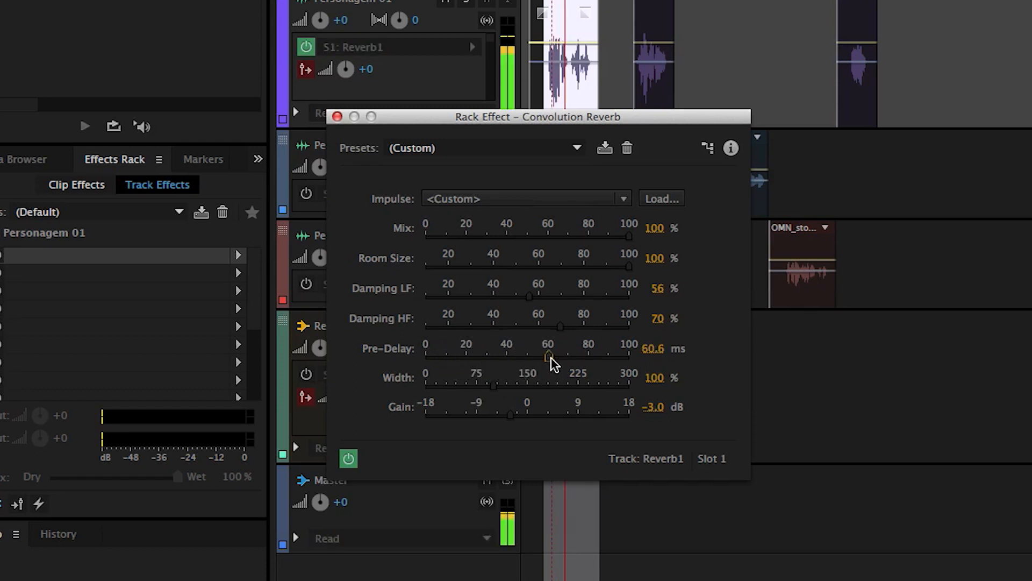
{"action": "left_click_drag", "start_coordinate": [553, 359], "coordinate": [637, 363]}
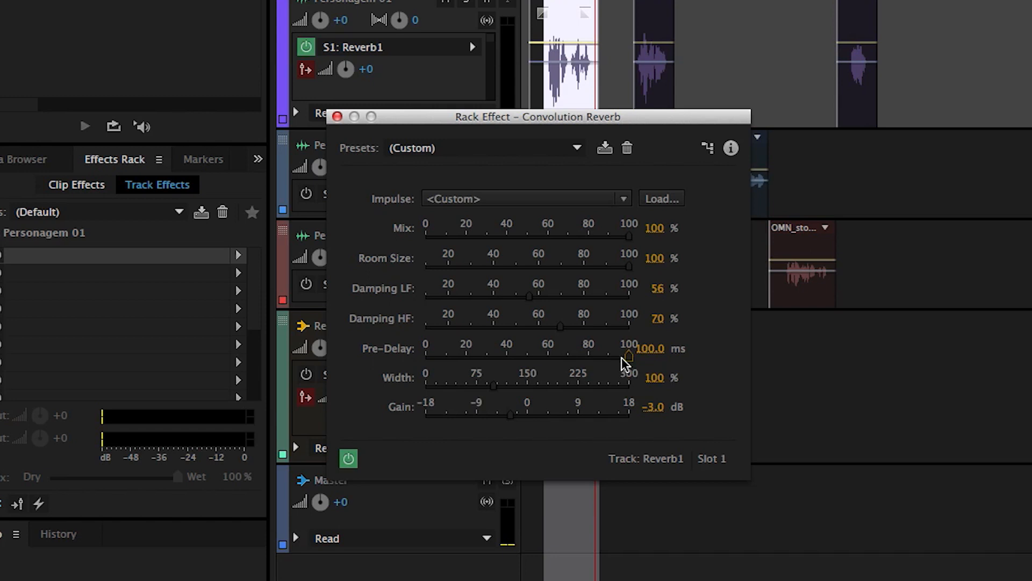
{"action": "left_click_drag", "start_coordinate": [628, 354], "coordinate": [447, 354]}
{"action": "key", "text": "space"}
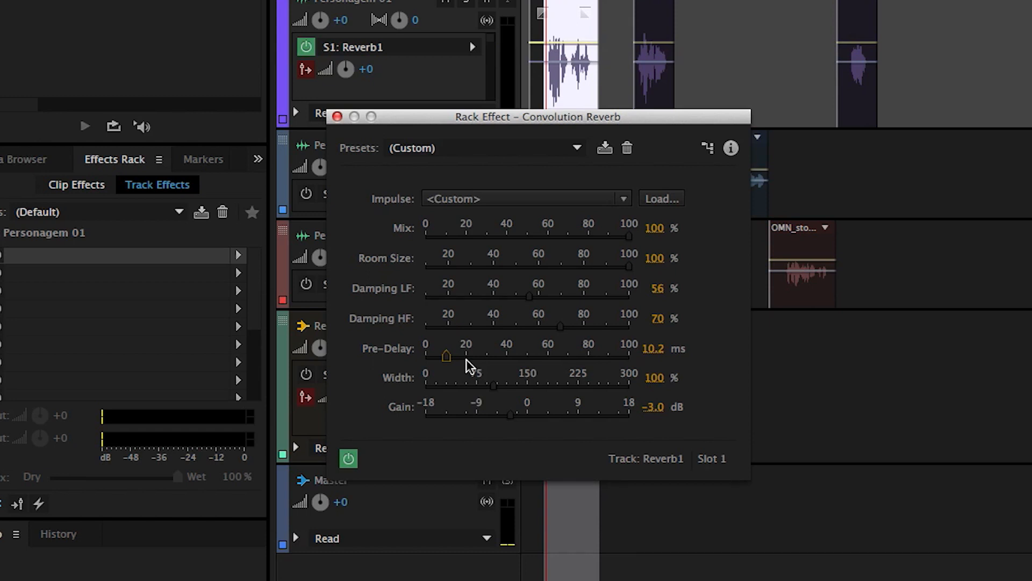
{"action": "left_click_drag", "start_coordinate": [448, 356], "coordinate": [412, 353]}
- Audition the reverb's stereo Width at 0%, 300% and 150% on the selection and set Width back to 100%
{"action": "left_click_drag", "start_coordinate": [494, 387], "coordinate": [408, 380]}
{"action": "key", "text": "space"}
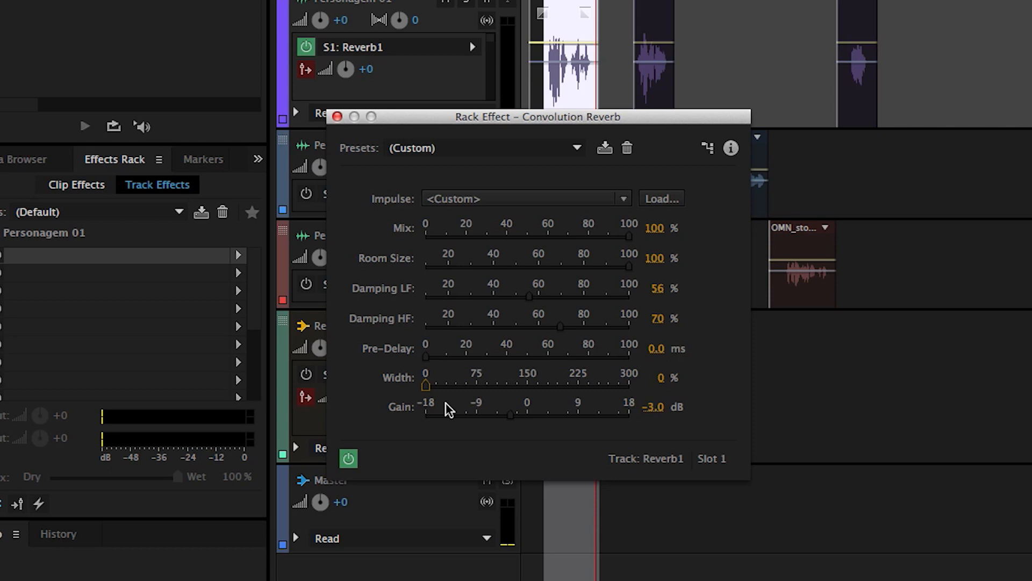
{"action": "left_click_drag", "start_coordinate": [425, 385], "coordinate": [631, 391]}
{"action": "key", "text": "space"}
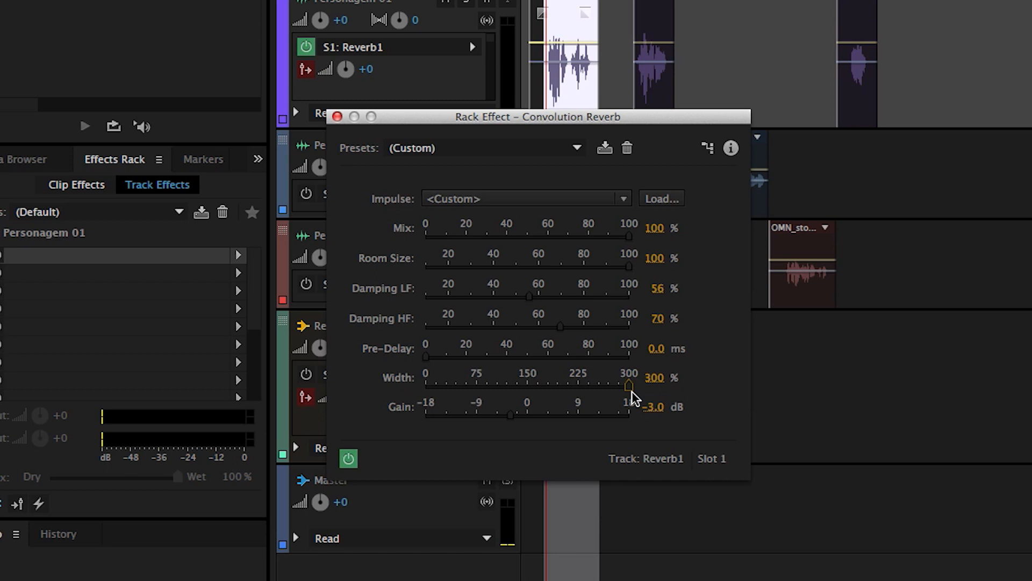
{"action": "left_click_drag", "start_coordinate": [631, 391], "coordinate": [509, 387]}
{"action": "left_click_drag", "start_coordinate": [510, 386], "coordinate": [527, 388]}
{"action": "key", "text": "space"}
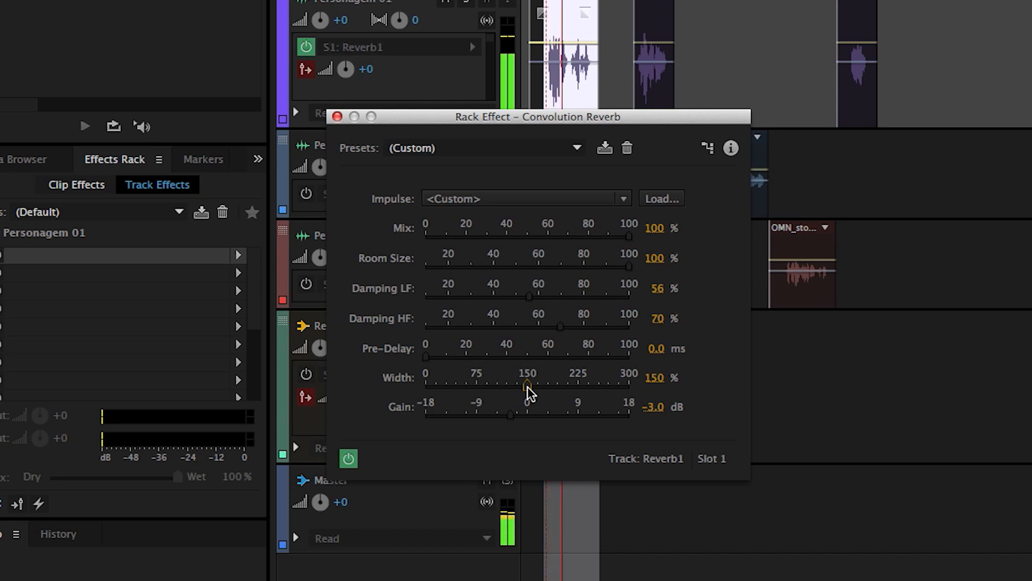
{"action": "left_click_drag", "start_coordinate": [527, 386], "coordinate": [494, 387]}
{"action": "key", "text": "space"}
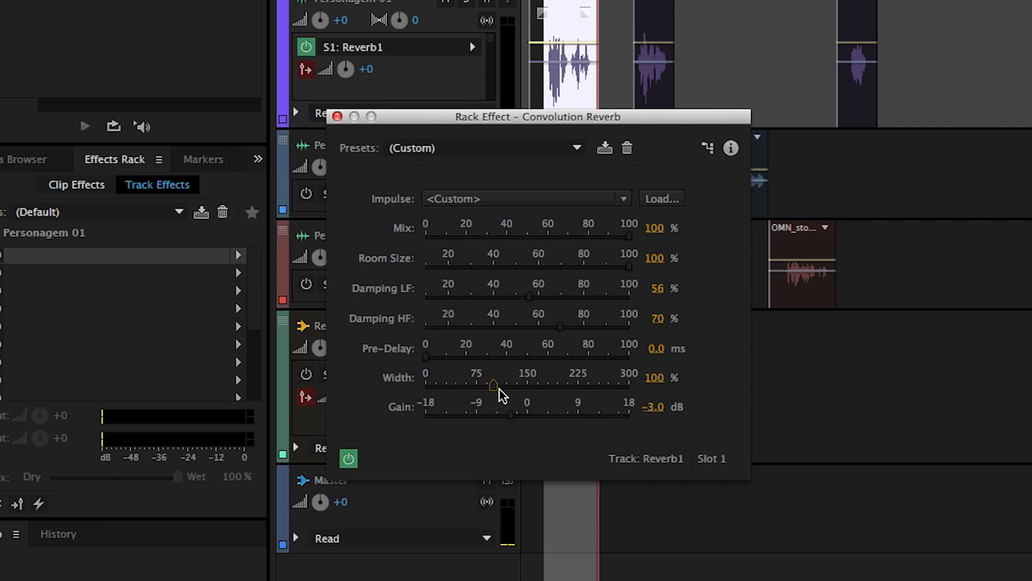
- Set the reverb's Gain to 0 dB, play the selection to check it, and close the Convolution Reverb window
{"action": "left_click", "coordinate": [510, 414]}
{"action": "left_click", "coordinate": [659, 410]}
{"action": "key", "text": "Return"}
{"action": "key", "text": "space"}
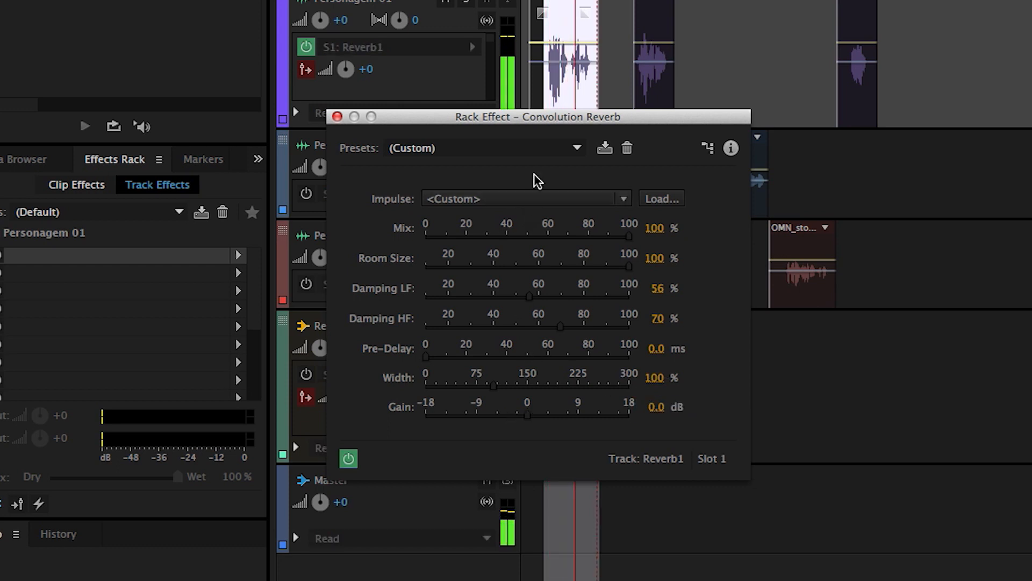
{"action": "left_click_drag", "start_coordinate": [423, 115], "coordinate": [457, 131]}
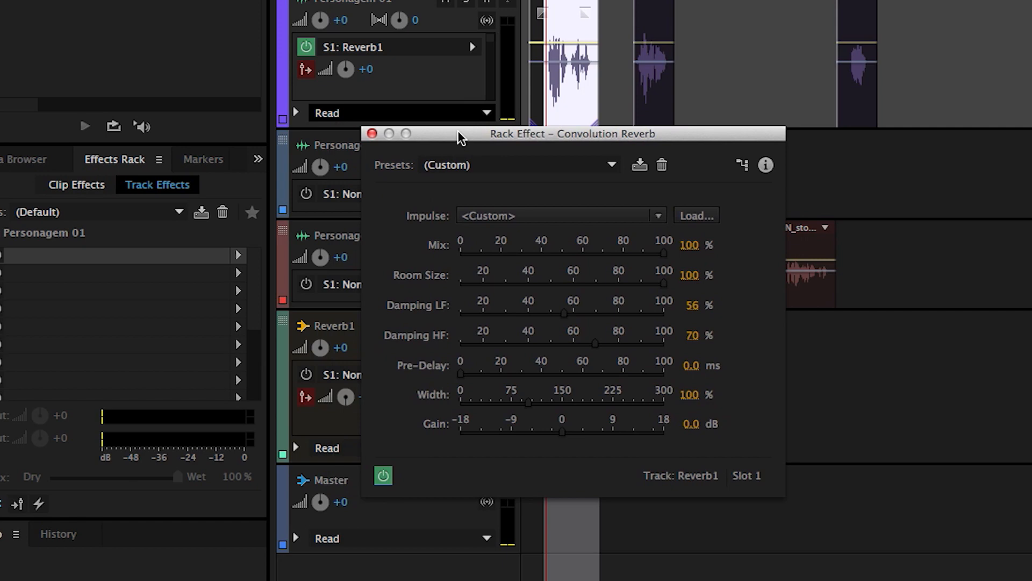
{"action": "left_click", "coordinate": [371, 133]}
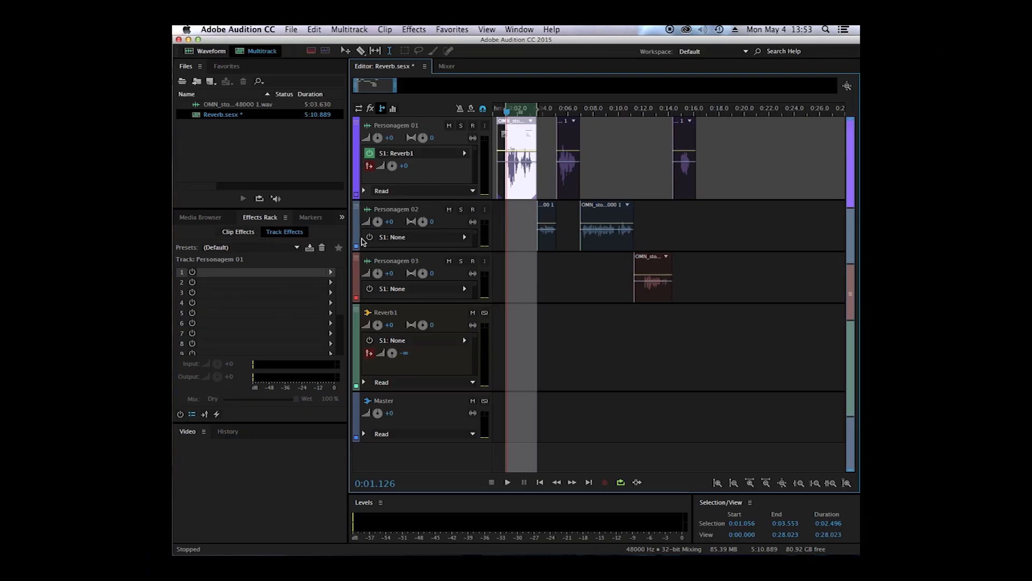
- Clear the time selection and play the session from the first Personagem 01 clip through the following dialogue clips to compare the tracks
{"action": "left_click", "coordinate": [427, 306]}
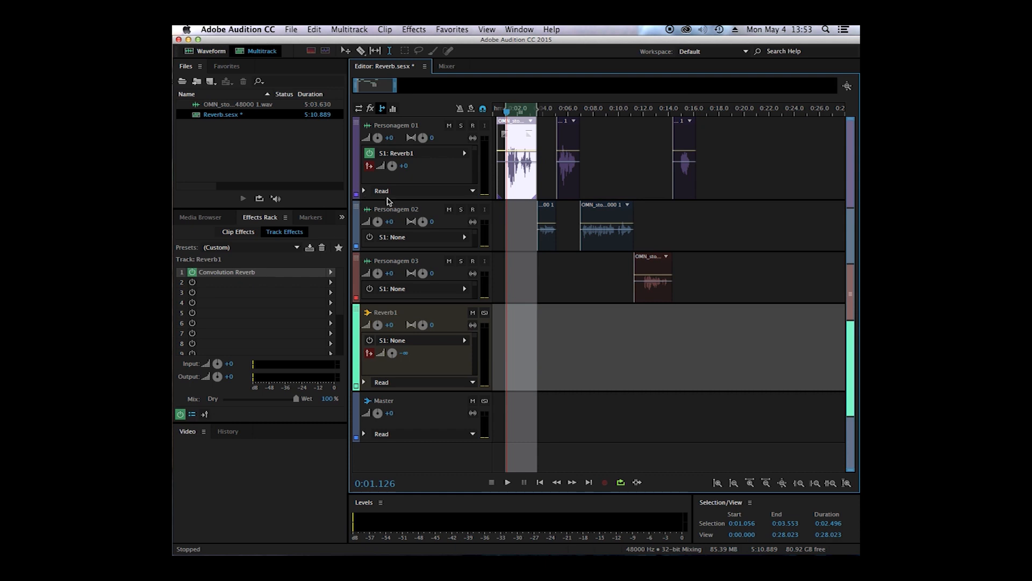
{"action": "left_click", "coordinate": [435, 170]}
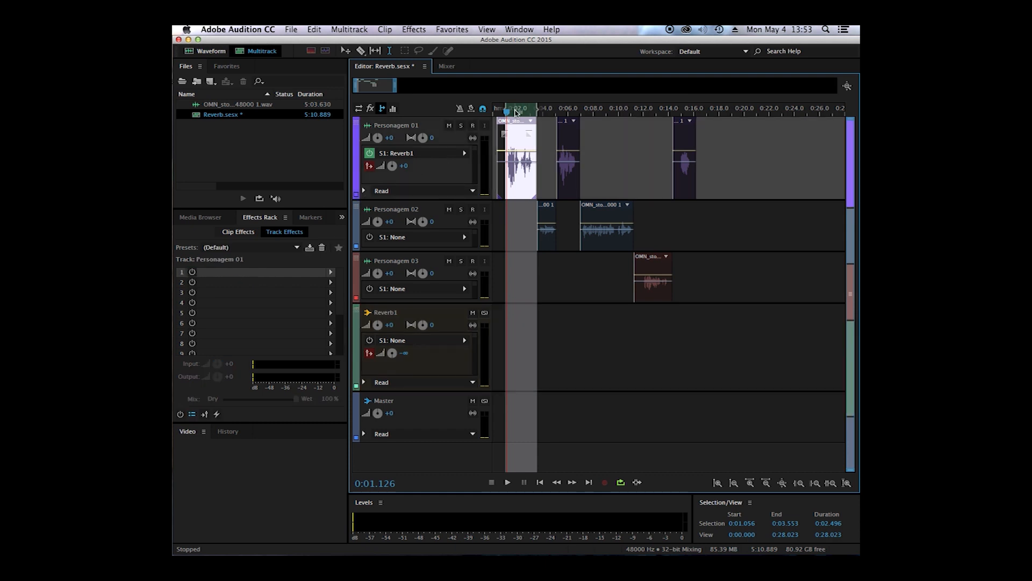
{"action": "left_click", "coordinate": [515, 112]}
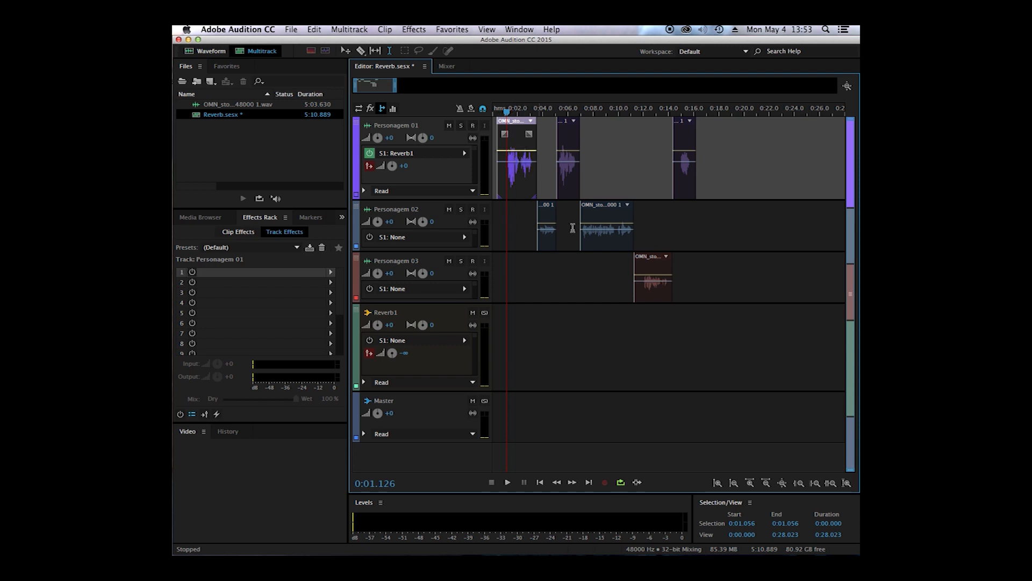
{"action": "key", "text": "space"}
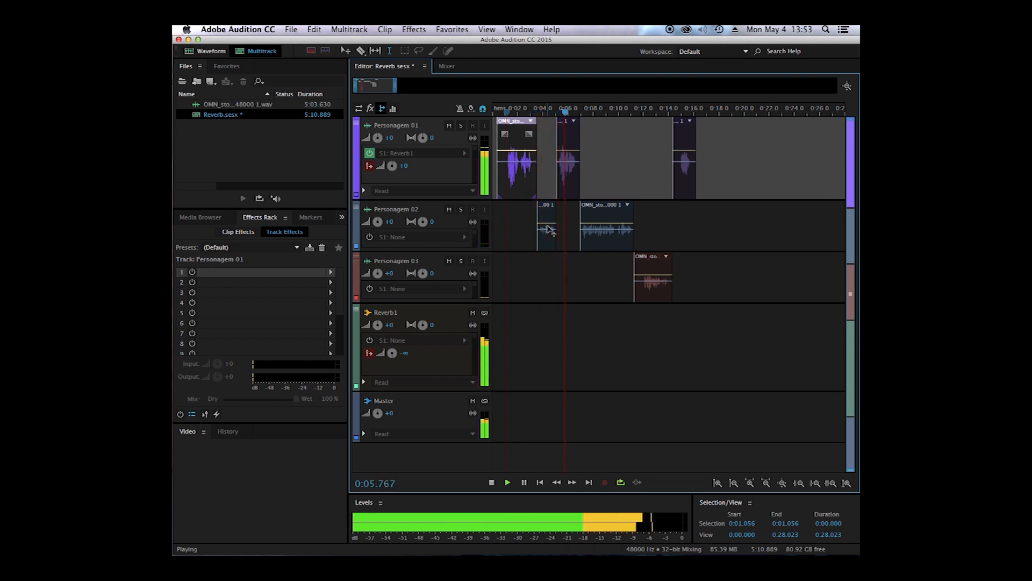
{"action": "key", "text": "space"}
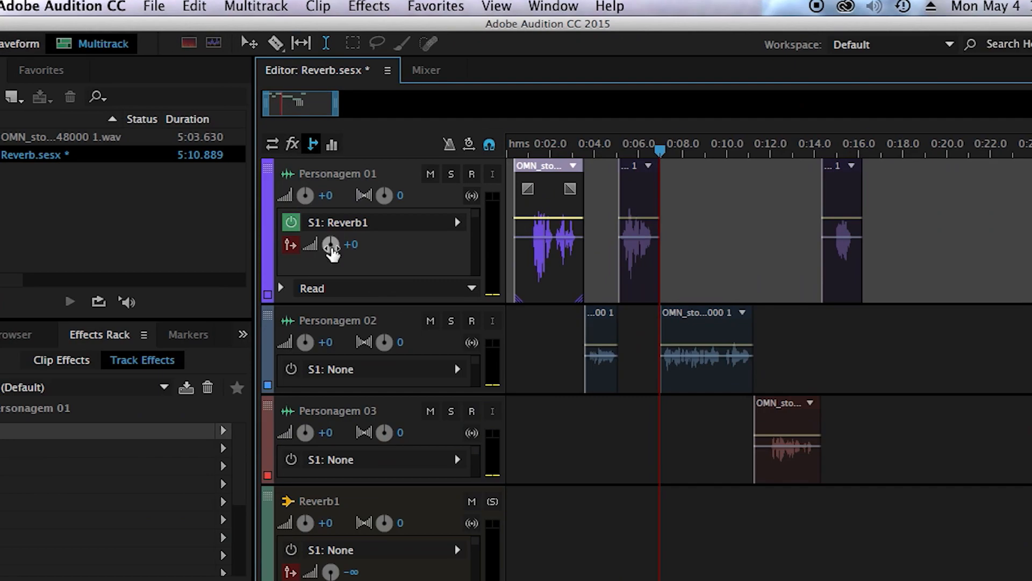
- Show the session mixer, lower the Reverb1 bus fader to -9.7 dB, and play the session to check the level
{"action": "mouse_move", "coordinate": [332, 253]}
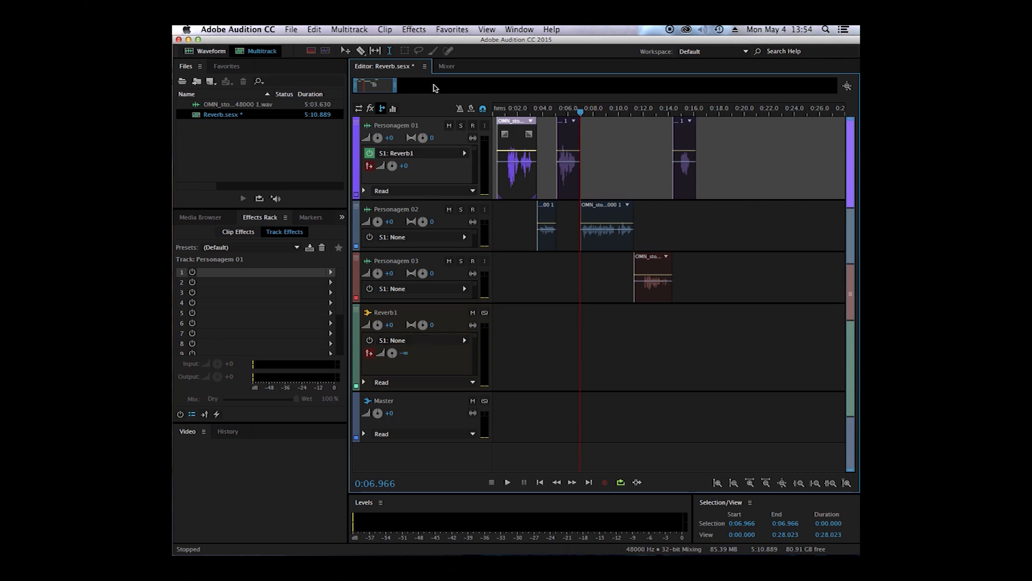
{"action": "left_click", "coordinate": [447, 66]}
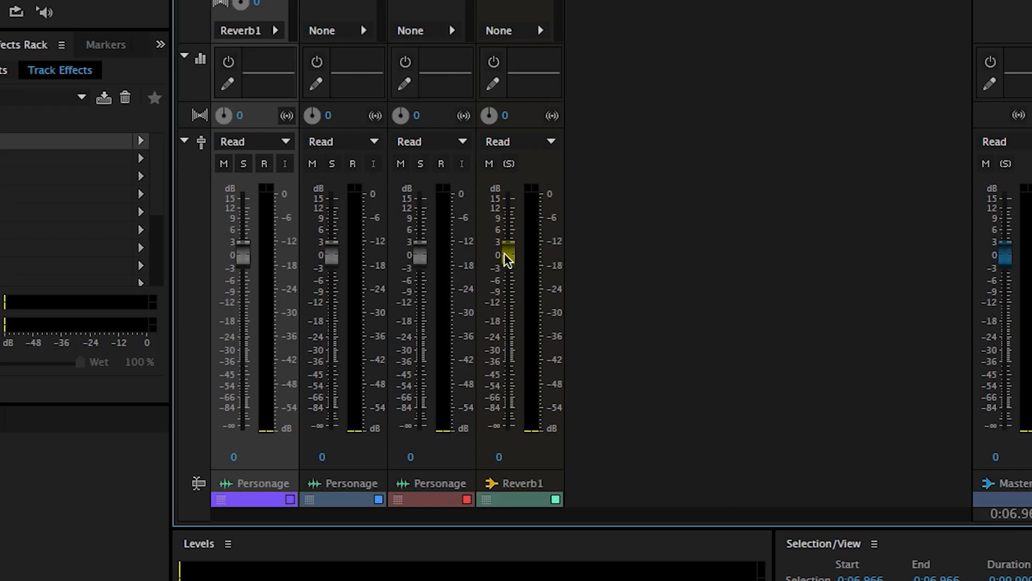
{"action": "left_click_drag", "start_coordinate": [507, 258], "coordinate": [506, 295]}
{"action": "key", "text": "space"}
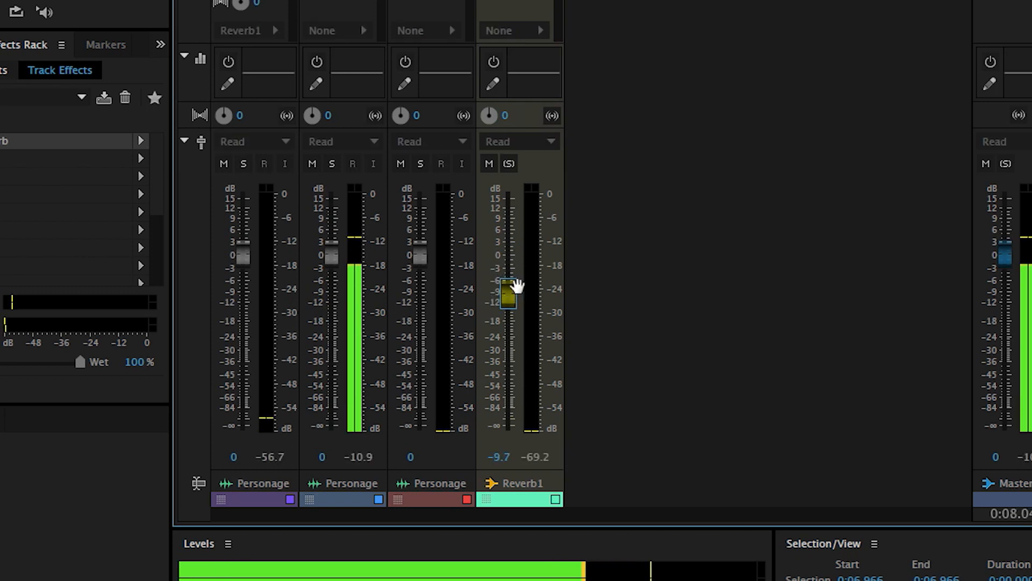
- Select the time range 0:00.748 to 0:03.553 over the first Personagem 01 clip, play it, and show the session mixer
{"action": "key", "text": "space"}
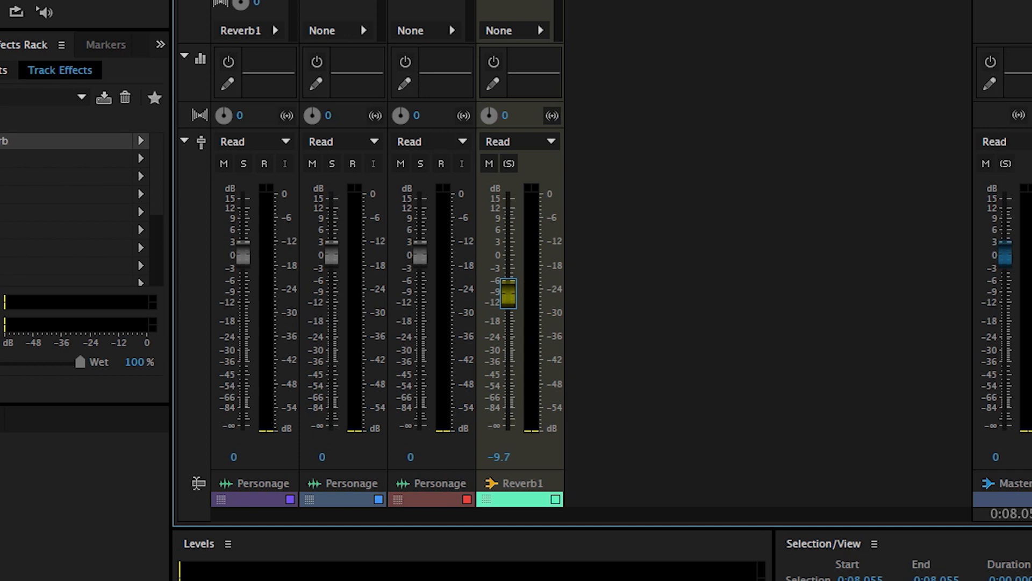
{"action": "key", "text": "alt+1"}
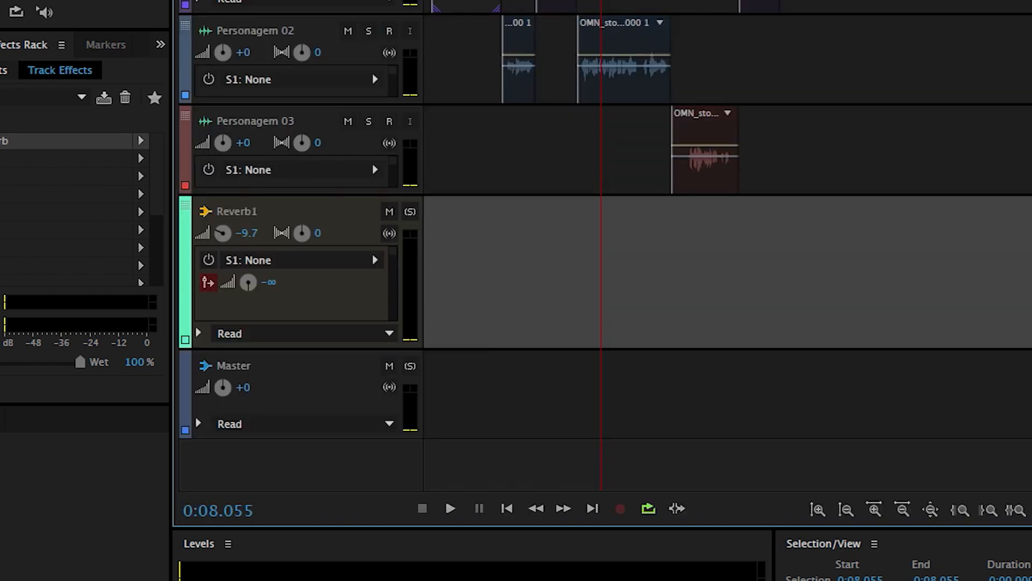
{"action": "left_click", "coordinate": [306, 3]}
{"action": "left_click_drag", "start_coordinate": [441, 5], "coordinate": [502, 4]}
{"action": "key", "text": "space"}
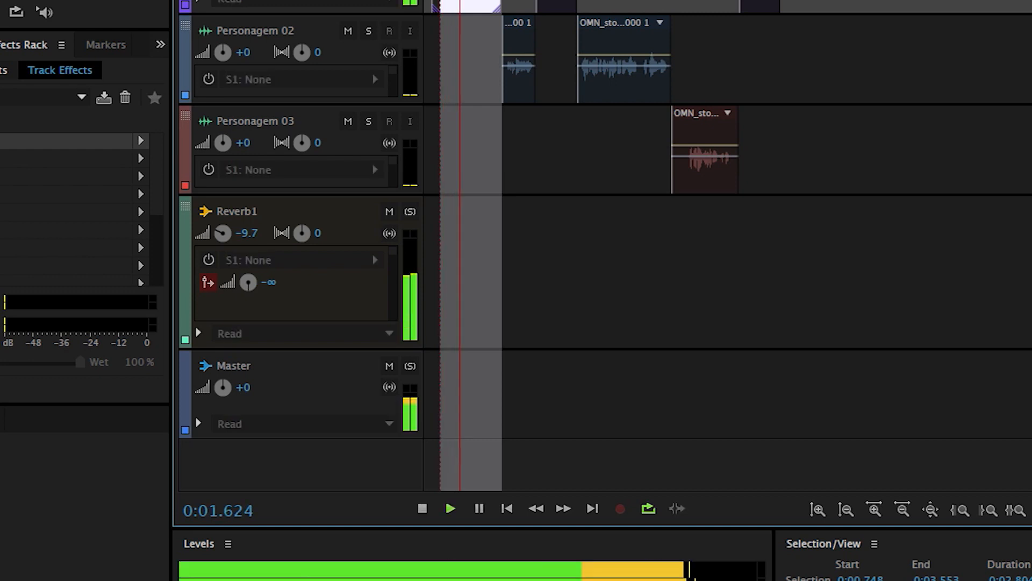
{"action": "key", "text": "alt+2"}
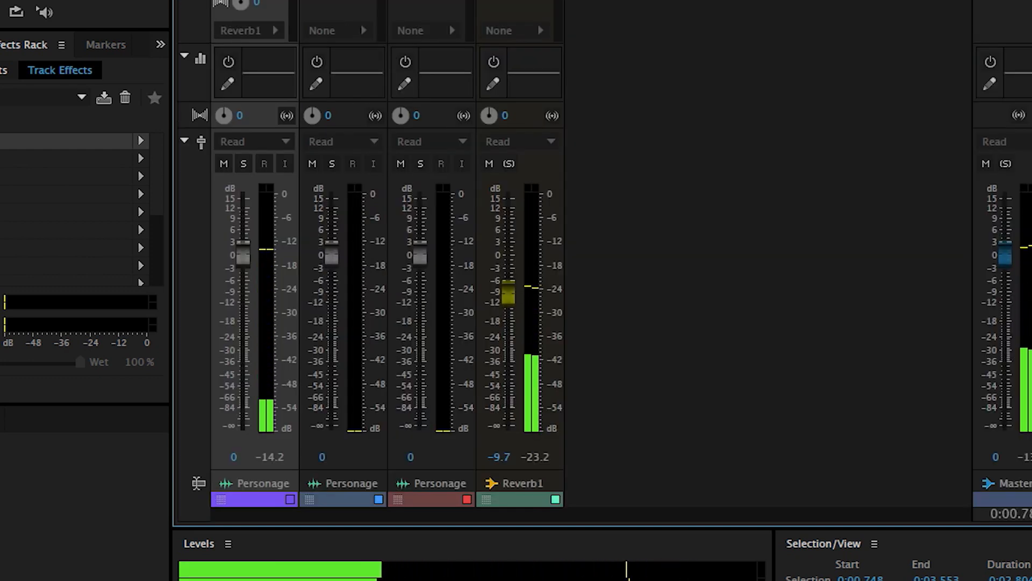
- Audition the Reverb1 bus fader at -15.8, -11.1 and -12.7 dB on the playing selection and leave it at -11.9 dB
{"action": "left_click_drag", "start_coordinate": [508, 294], "coordinate": [511, 320]}
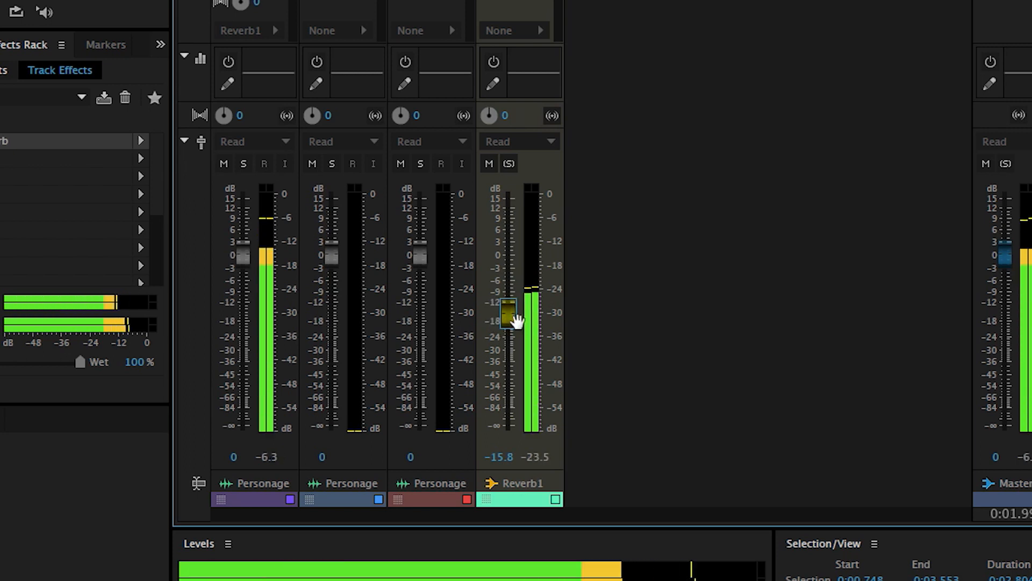
{"action": "left_click_drag", "start_coordinate": [511, 317], "coordinate": [503, 297]}
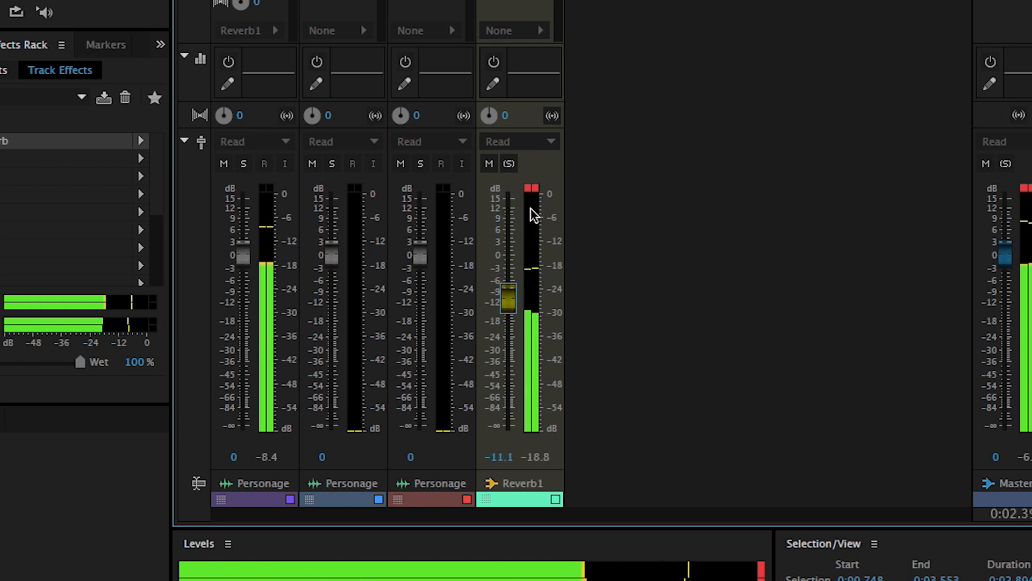
{"action": "left_click_drag", "start_coordinate": [508, 300], "coordinate": [509, 308]}
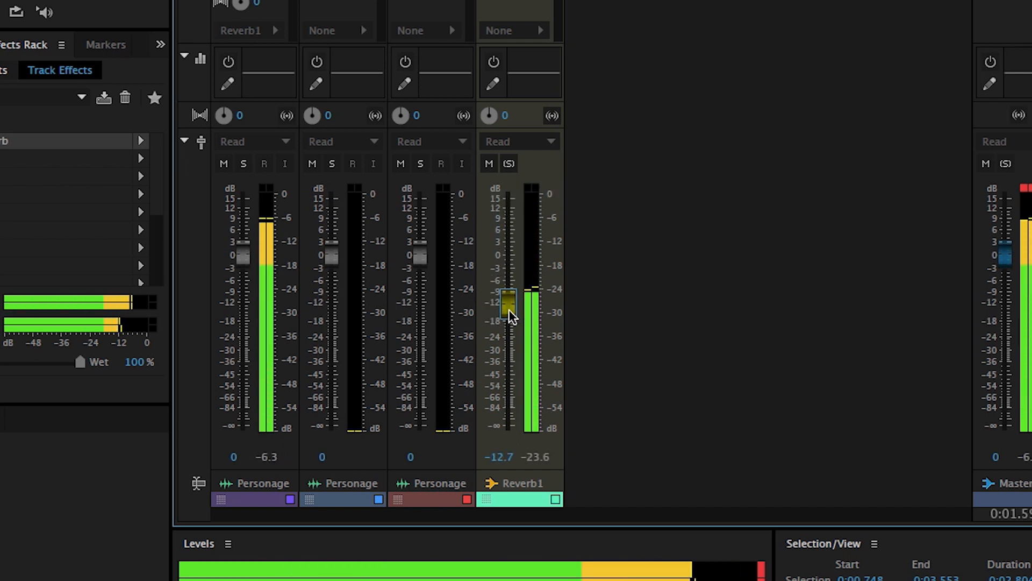
{"action": "left_click_drag", "start_coordinate": [510, 311], "coordinate": [509, 313]}
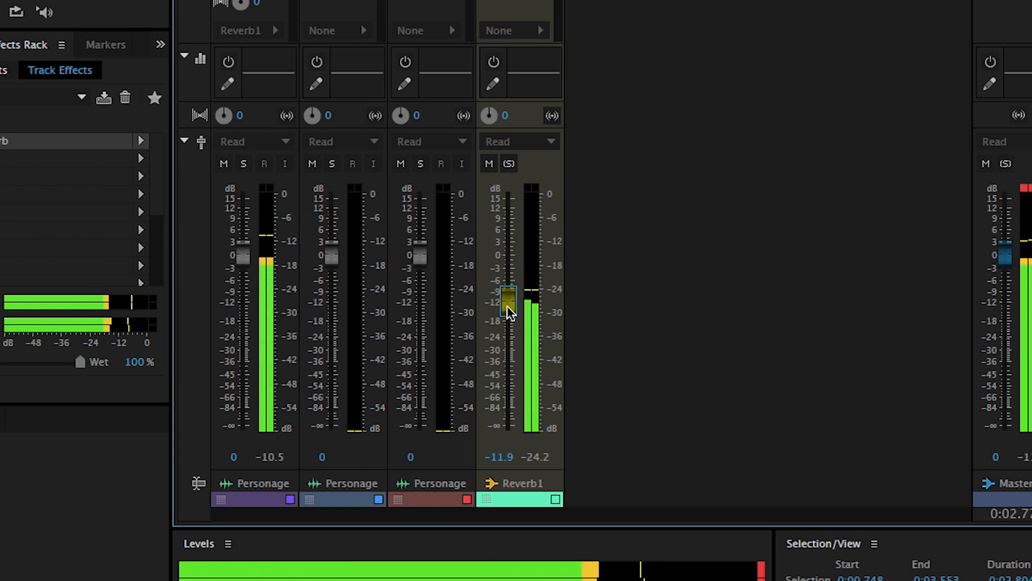
{"action": "key", "text": "space"}
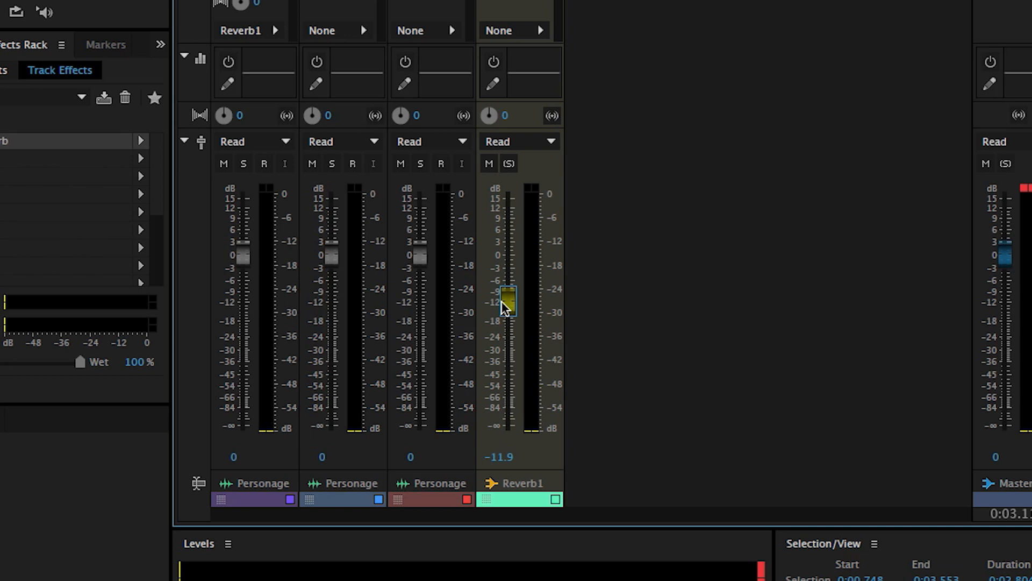
- Lower the Reverb1 bus fader to -30.2 dB and play the selection to hear the much quieter reverb
{"action": "left_click_drag", "start_coordinate": [505, 307], "coordinate": [505, 350]}
{"action": "key", "text": "space"}
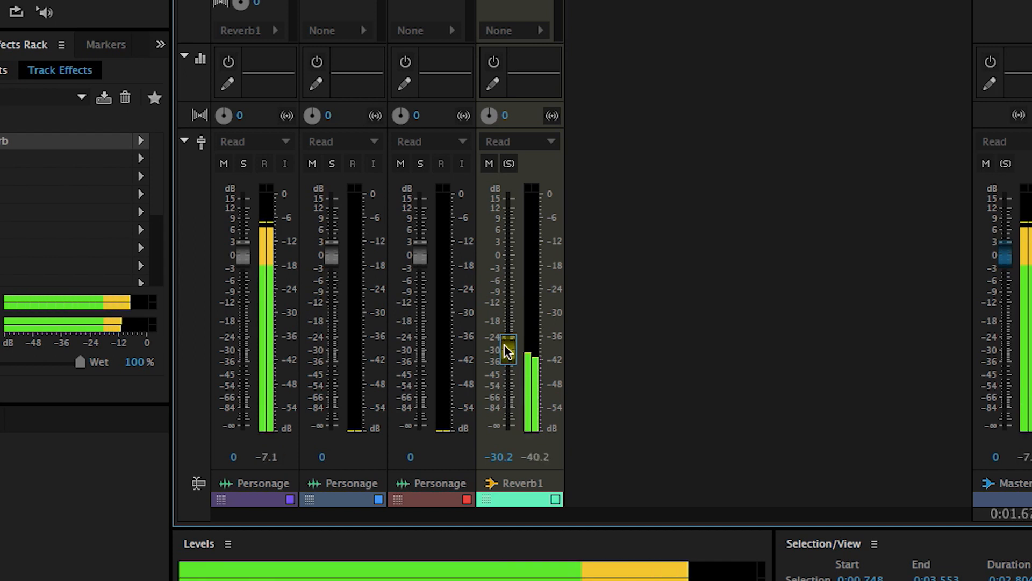
{"action": "key", "text": "space"}
- Raise the Reverb1 bus fader to -12.9 dB, play the selection, and fine-tune the fader to -14.5 dB
{"action": "left_click_drag", "start_coordinate": [509, 351], "coordinate": [507, 300]}
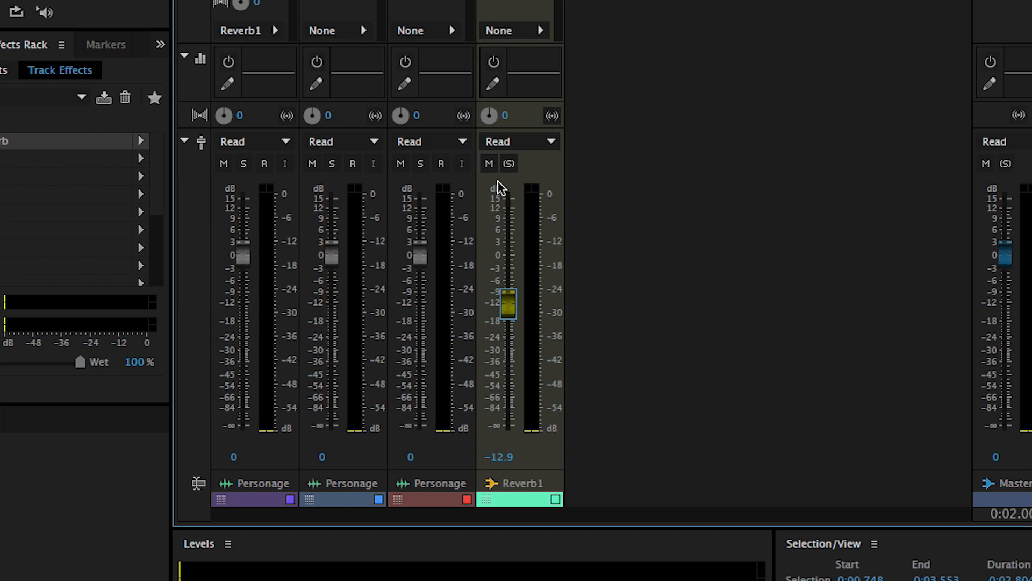
{"action": "key", "text": "space"}
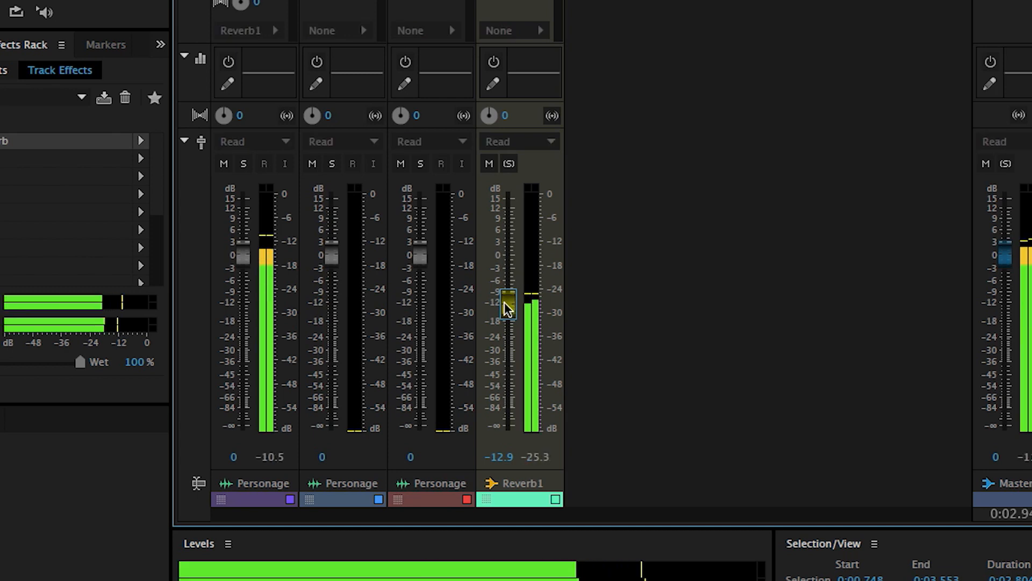
{"action": "left_click_drag", "start_coordinate": [508, 301], "coordinate": [510, 311]}
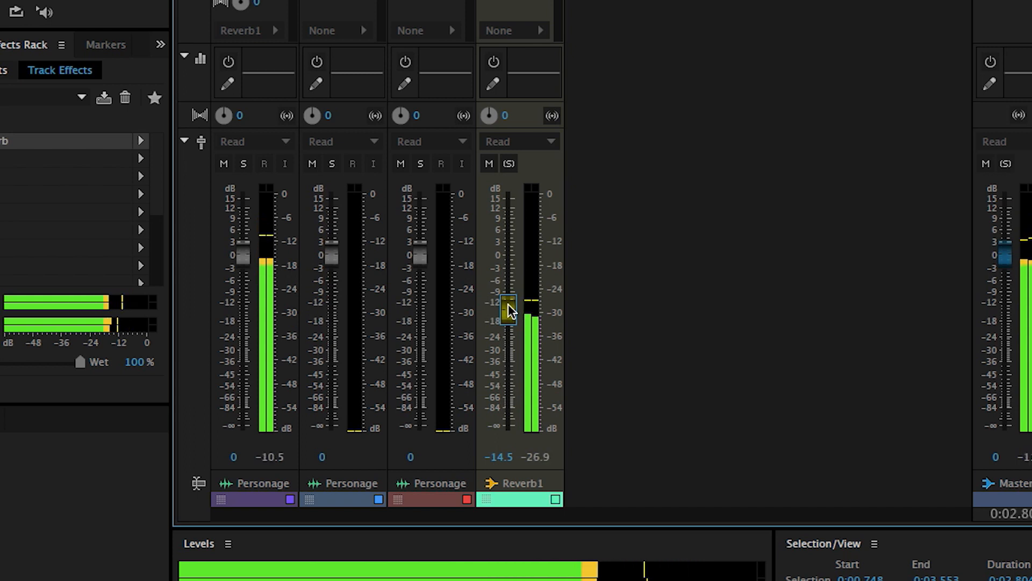
- Mute and unmute the Reverb1 bus during playback to compare the voice with and without reverb, and stop playback
{"action": "left_click", "coordinate": [488, 164]}
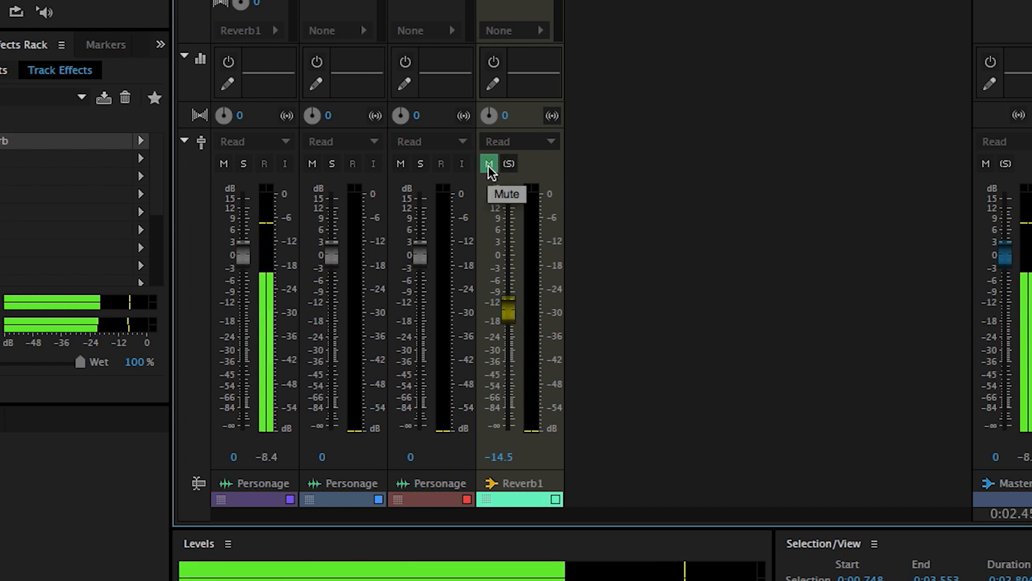
{"action": "left_click", "coordinate": [489, 164]}
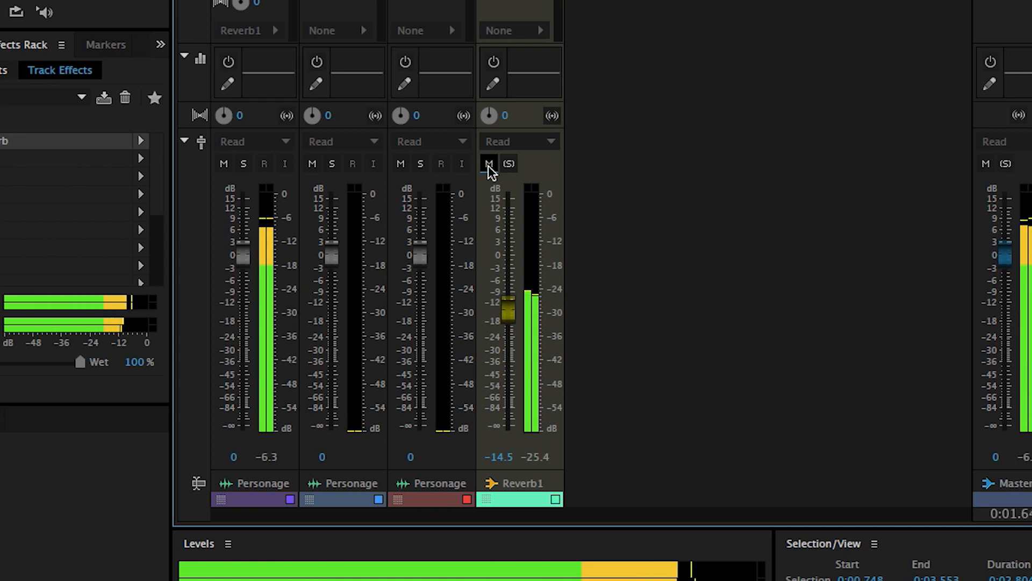
{"action": "key", "text": "space"}
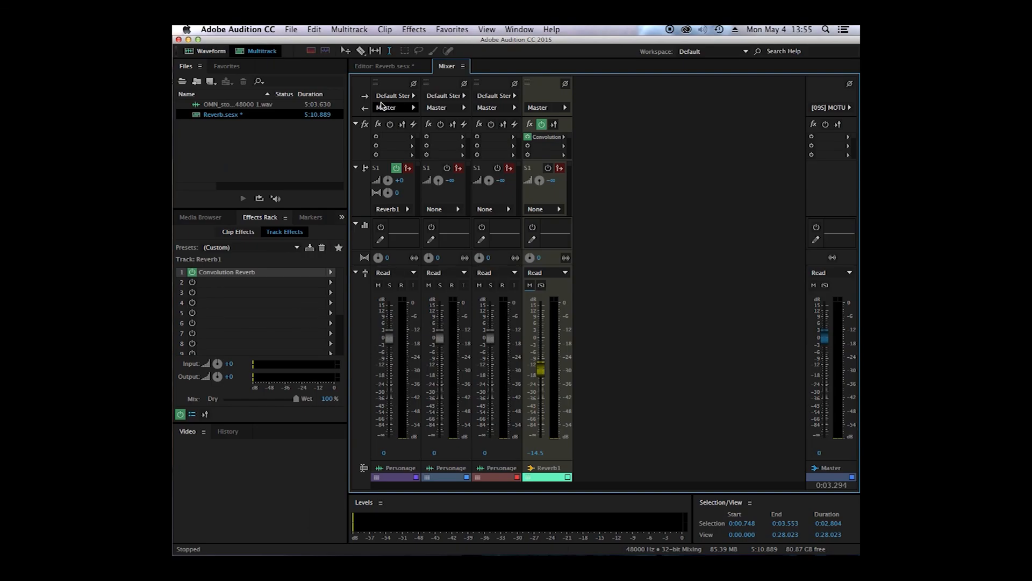
- Enlarge the Personagem 02 track in the session editor and enable its first send to Reverb1 at +0 dB
{"action": "left_click", "coordinate": [390, 67]}
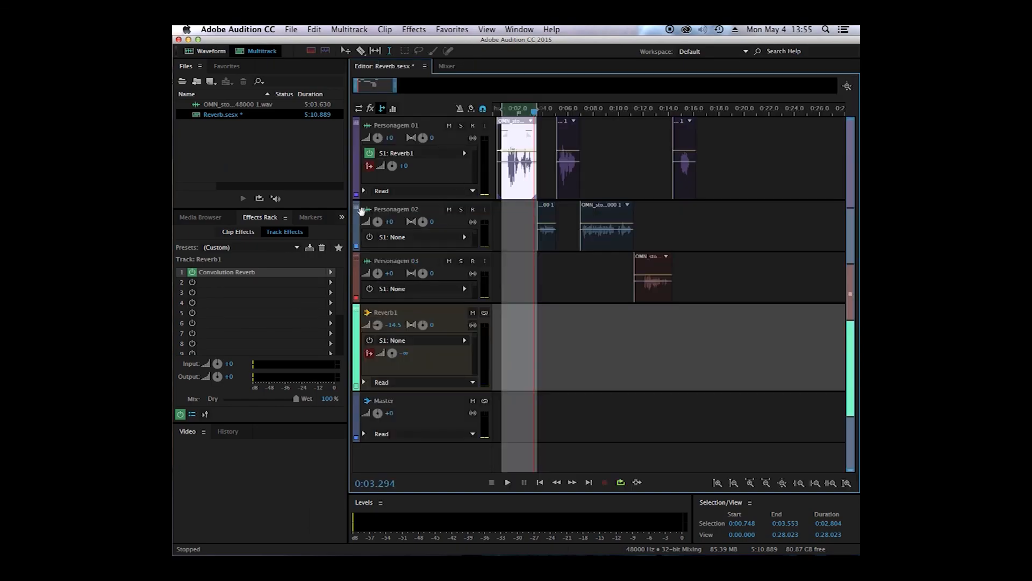
{"action": "left_click_drag", "start_coordinate": [431, 247], "coordinate": [433, 283]}
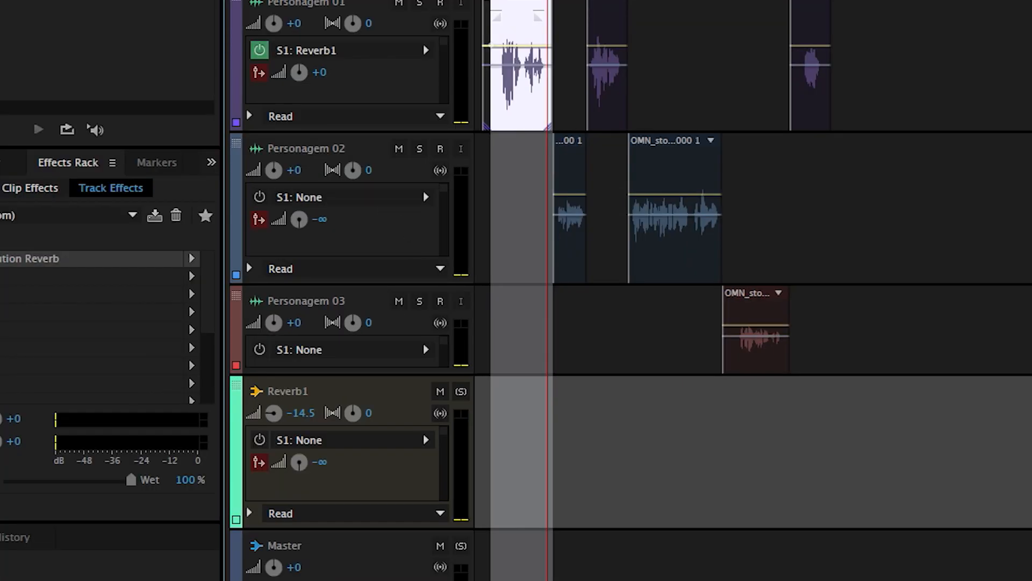
{"action": "left_click", "coordinate": [240, 0]}
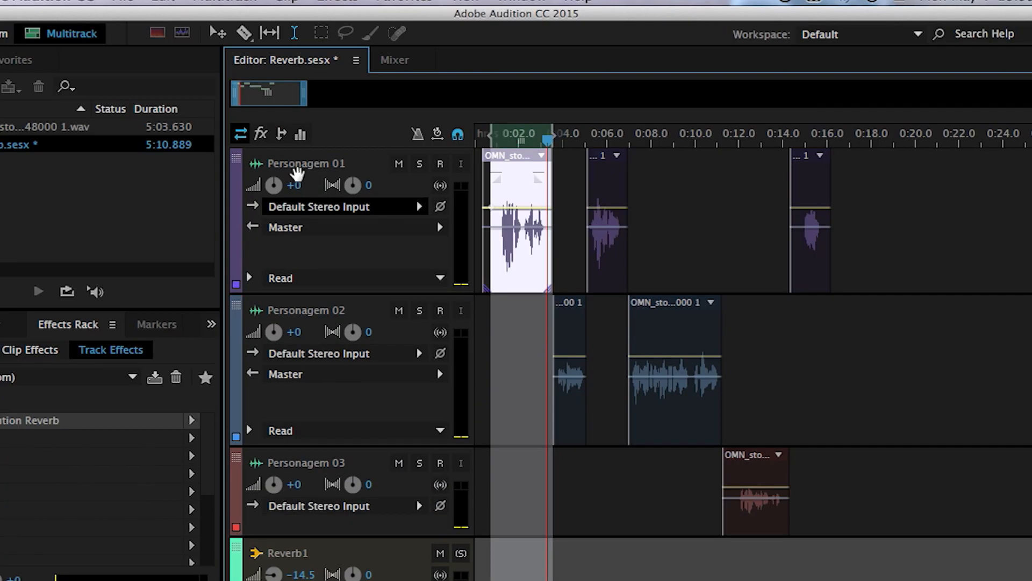
{"action": "left_click", "coordinate": [281, 136]}
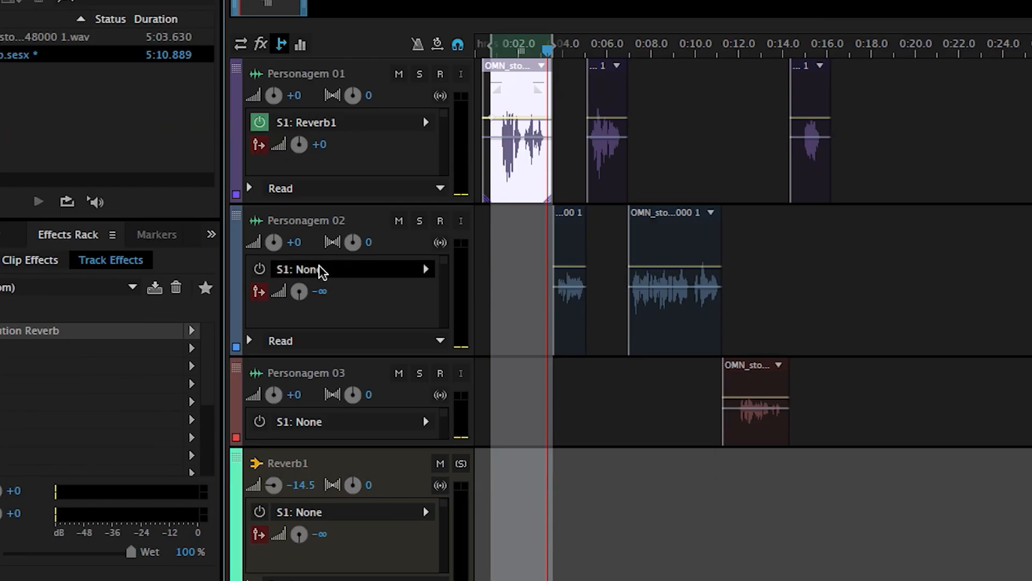
{"action": "left_click", "coordinate": [427, 269]}
{"action": "left_click", "coordinate": [506, 309]}
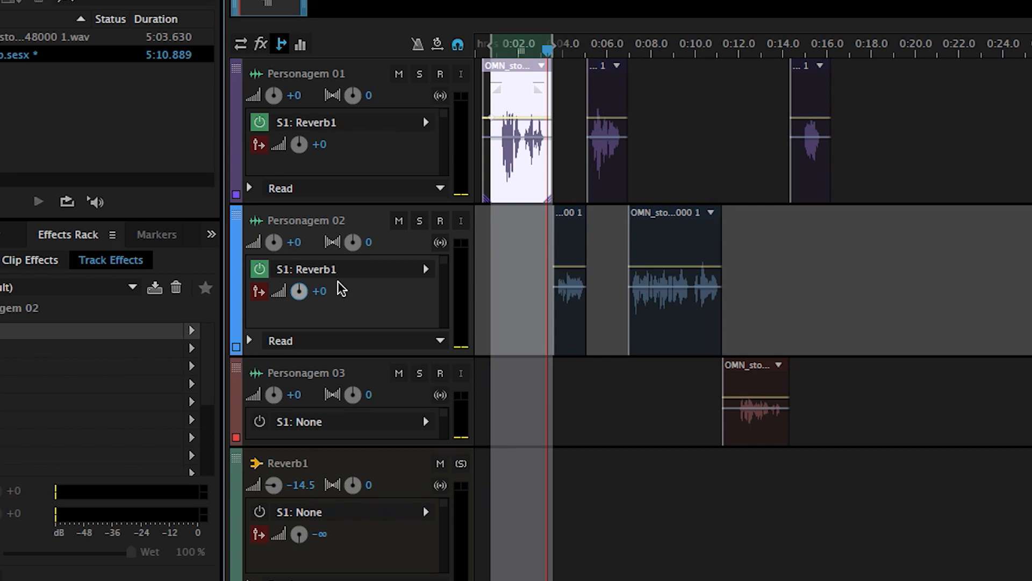
- Clear the time selection and play from the first Personagem 01 clip into the Personagem 03 clip to compare the reverb across tracks
{"action": "key", "text": "g"}
{"action": "left_click", "coordinate": [533, 49]}
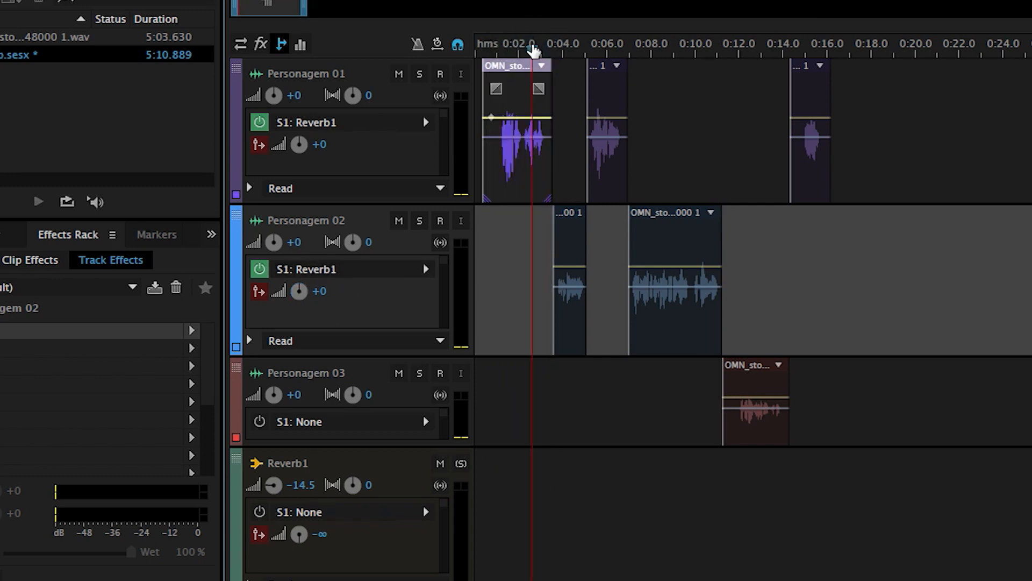
{"action": "key", "text": "space"}
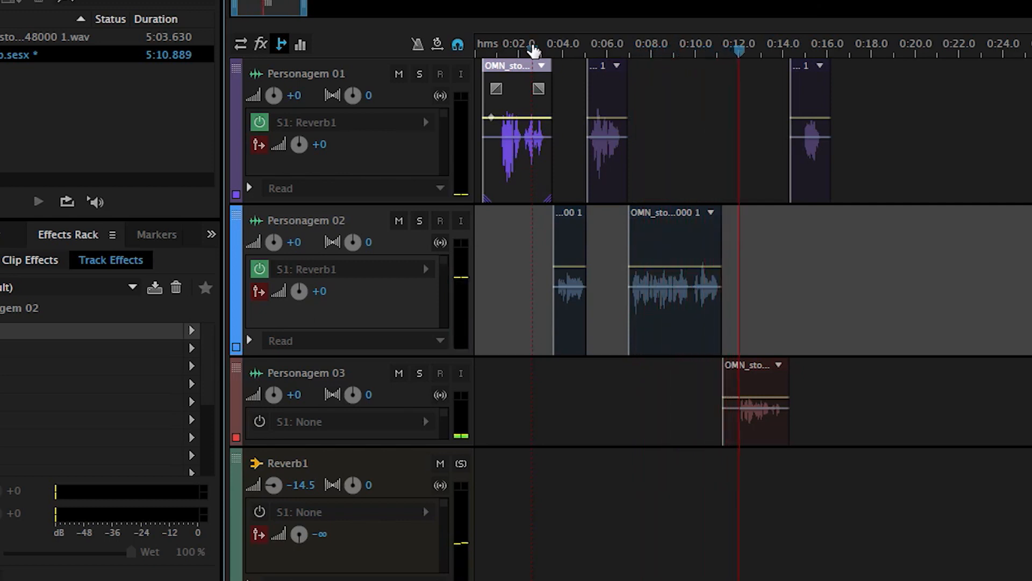
{"action": "key", "text": "space"}
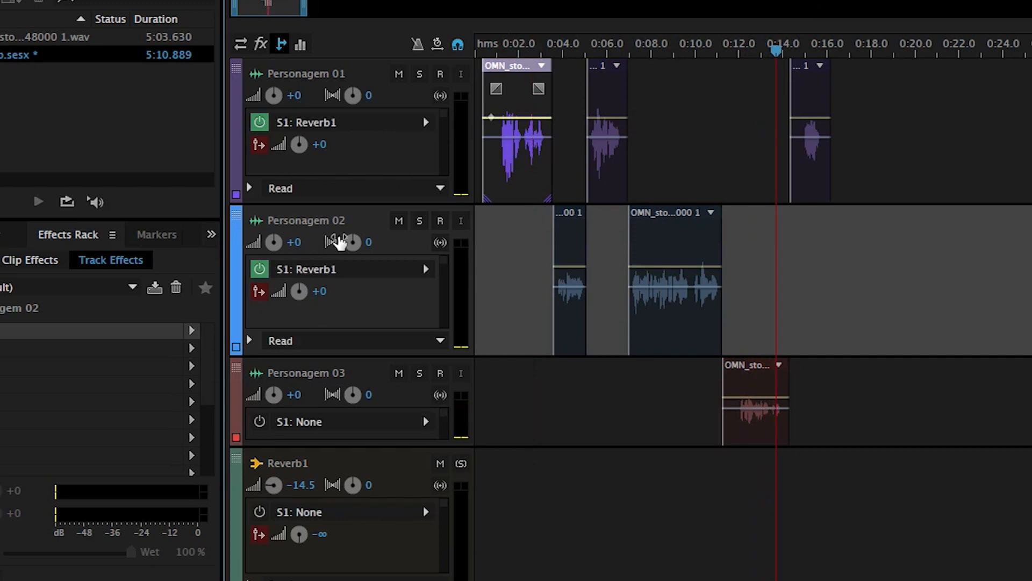
- Enlarge the Personagem 03 track, enable its first send to Reverb1 at +0 dB, and play from about 0:12 to check it
{"action": "left_click_drag", "start_coordinate": [376, 446], "coordinate": [380, 522]}
{"action": "left_click", "coordinate": [427, 421]}
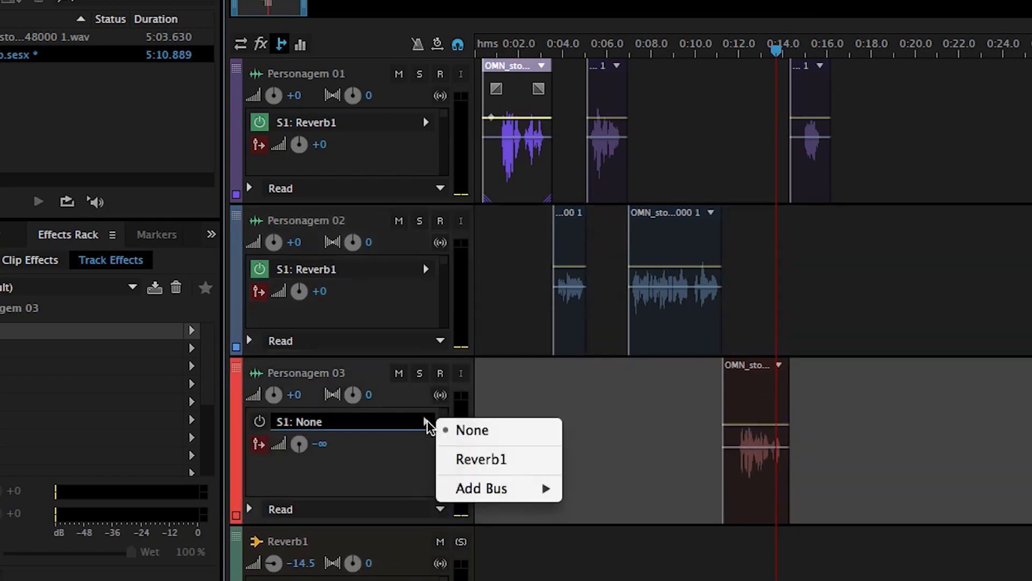
{"action": "left_click", "coordinate": [493, 460]}
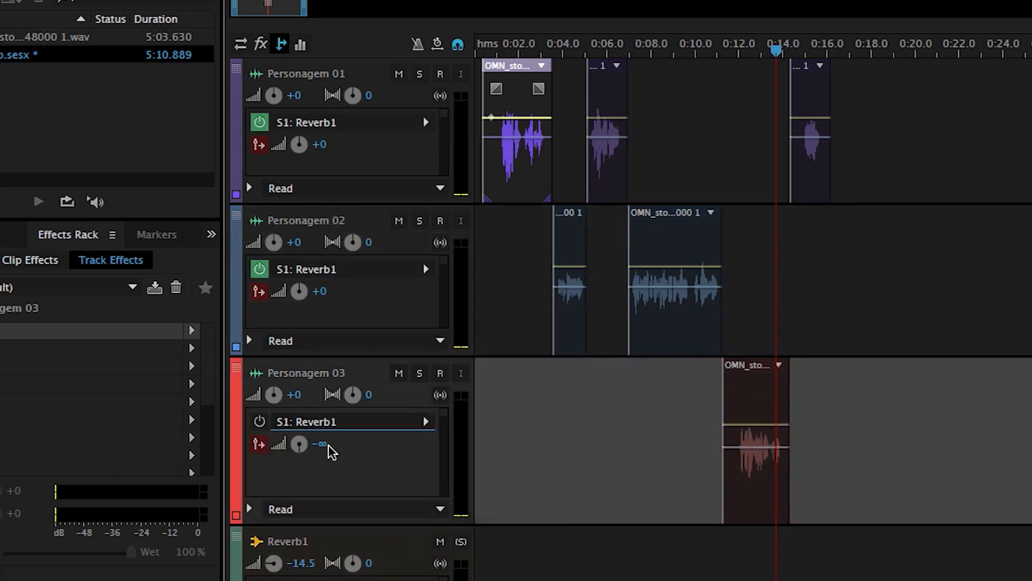
{"action": "left_click", "coordinate": [737, 46]}
{"action": "key", "text": "space"}
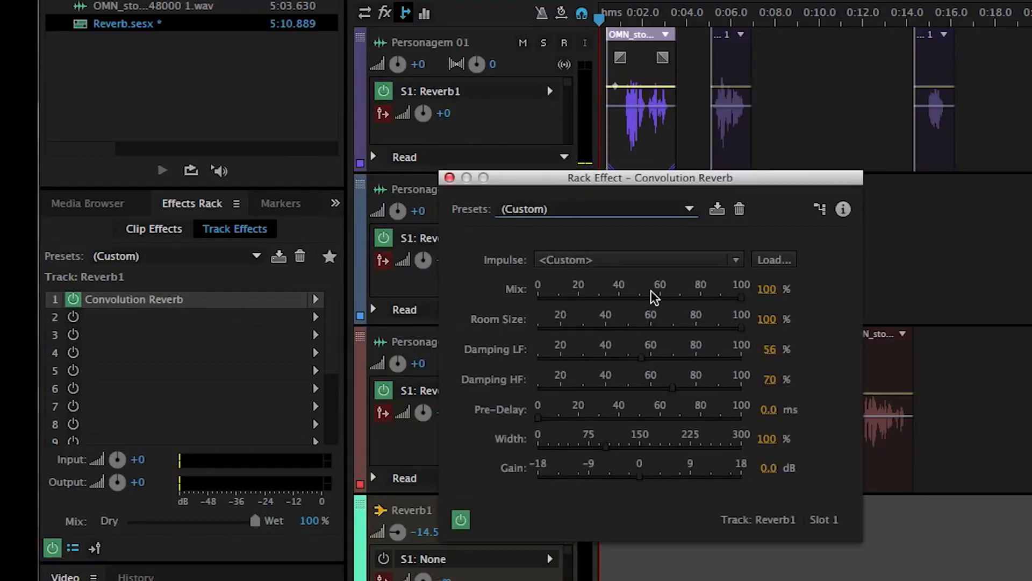
- Set the impulse of Reverb1's Convolution Reverb to Locker Room and play the session from the first Personagem 01 clip
{"action": "left_click", "coordinate": [736, 260]}
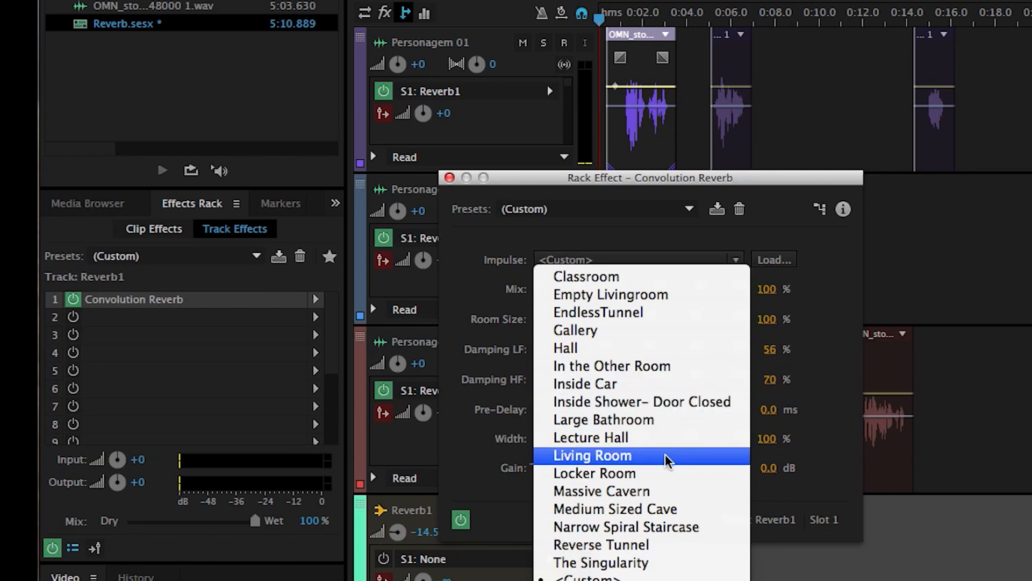
{"action": "left_click", "coordinate": [596, 474]}
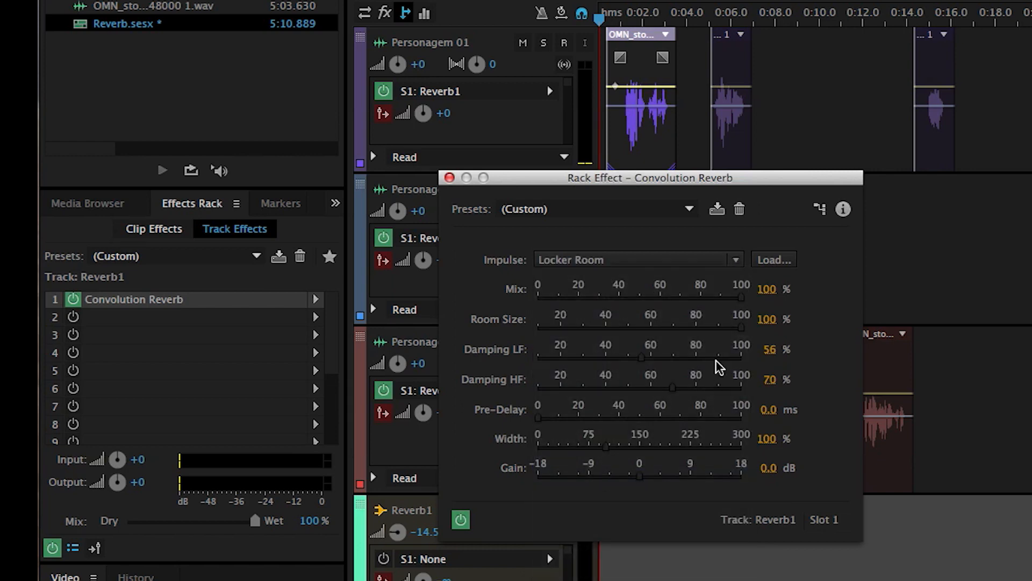
{"action": "left_click", "coordinate": [627, 17]}
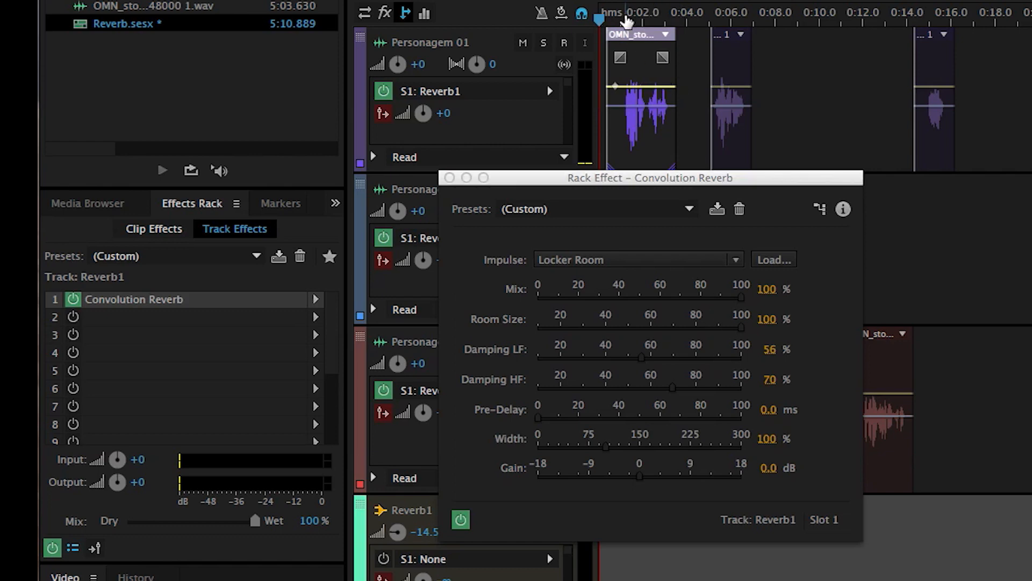
{"action": "key", "text": "space"}
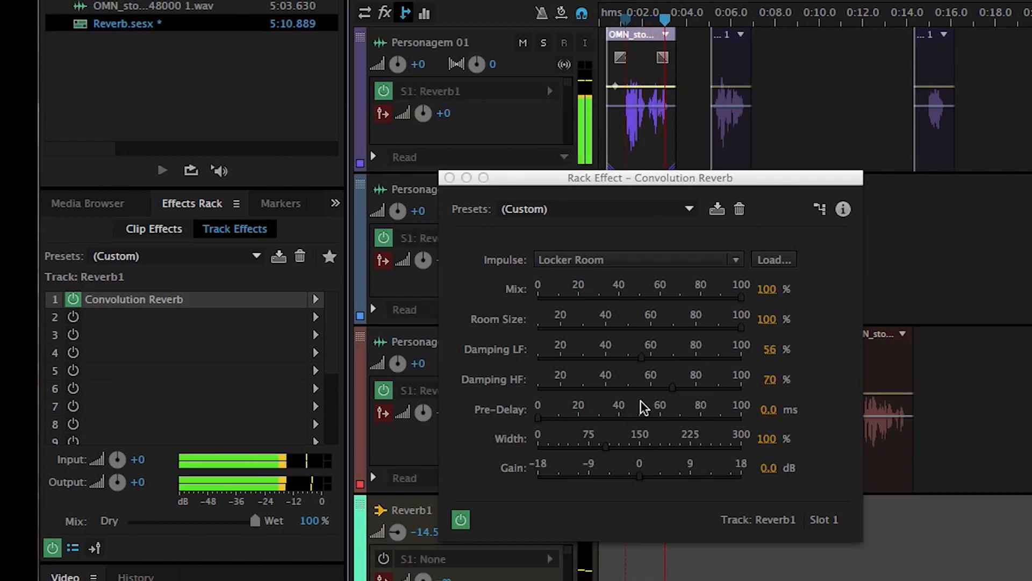
- Set Pre-Delay to 59.7 ms, Damping LF to 33% and Damping HF to 46% during playback, and close the Convolution Reverb window
{"action": "left_click_drag", "start_coordinate": [544, 418], "coordinate": [661, 425]}
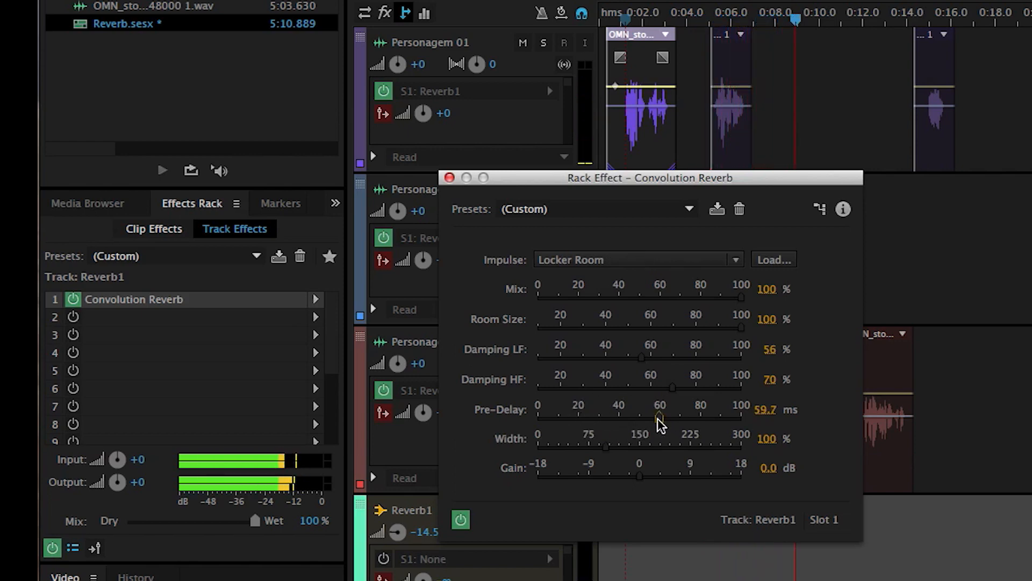
{"action": "left_click_drag", "start_coordinate": [645, 358], "coordinate": [591, 358]}
{"action": "left_click_drag", "start_coordinate": [673, 387], "coordinate": [621, 386]}
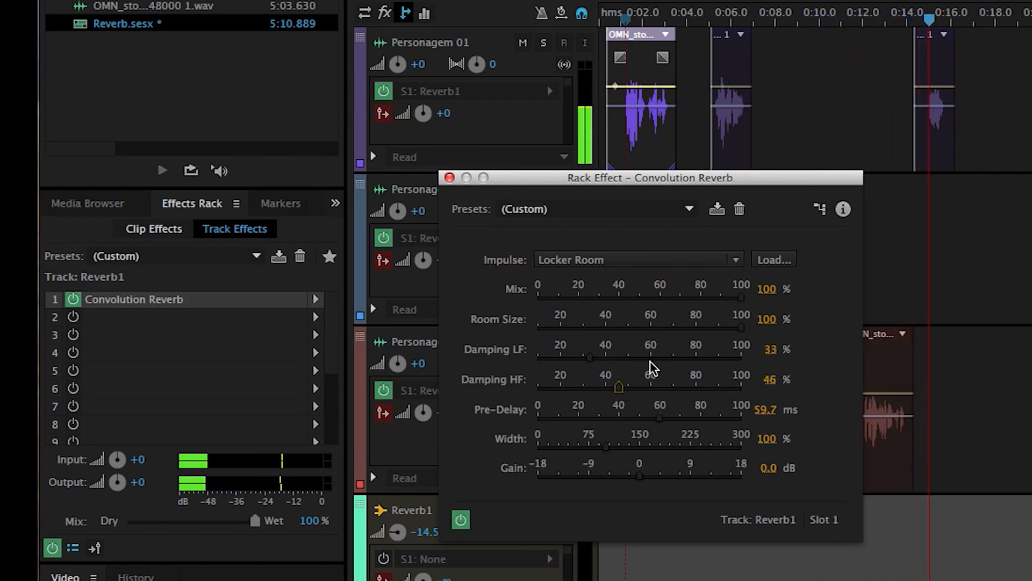
{"action": "key", "text": "space"}
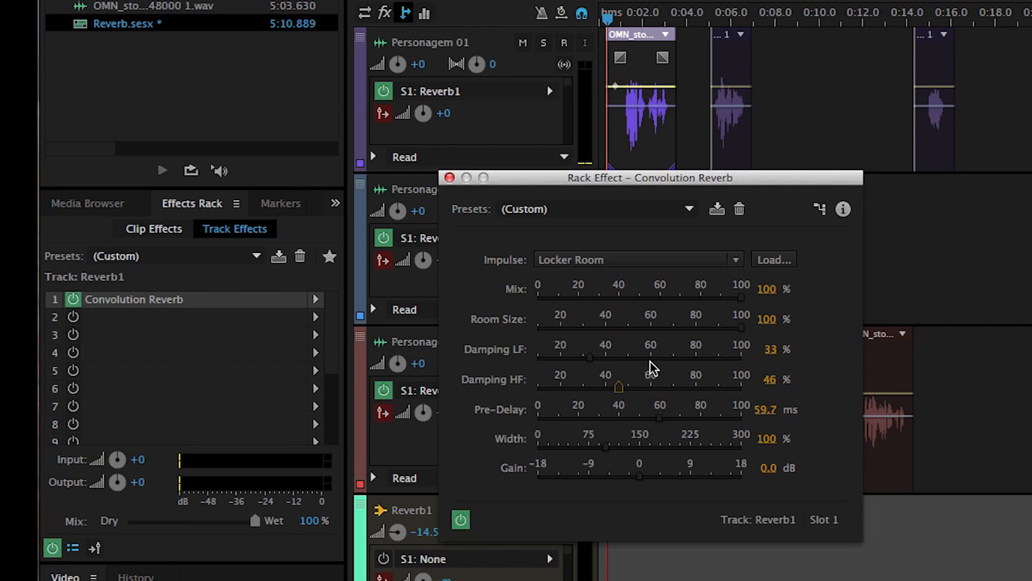
{"action": "left_click", "coordinate": [449, 178]}
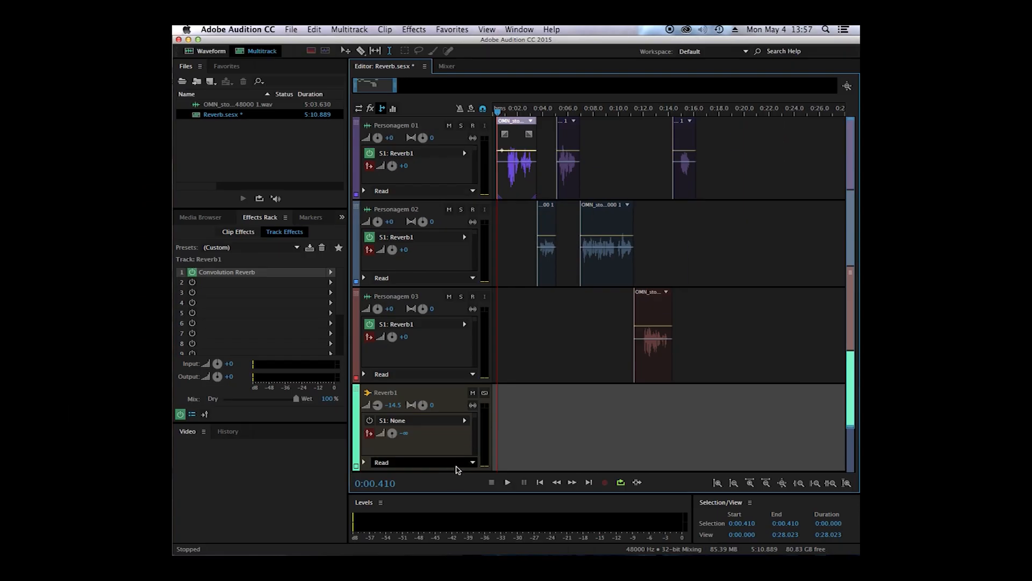
- Add a stereo bus track directly below the Reverb1 bus and name it Reverb2
{"action": "left_click_drag", "start_coordinate": [456, 471], "coordinate": [455, 445]}
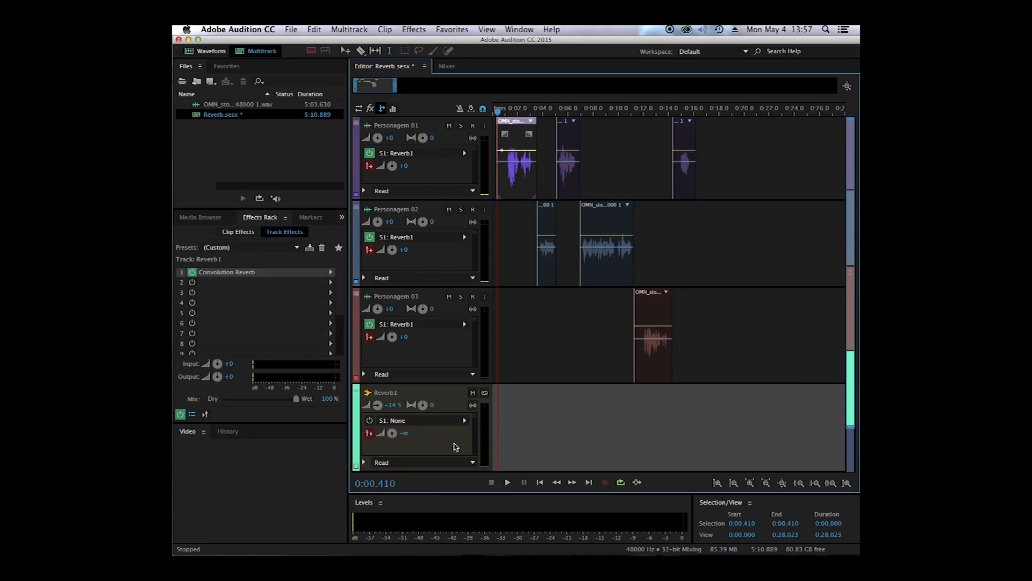
{"action": "scroll", "coordinate": [455, 446], "scroll_direction": "down", "scroll_amount": 5}
{"action": "scroll", "coordinate": [456, 446], "scroll_direction": "up", "scroll_amount": 3}
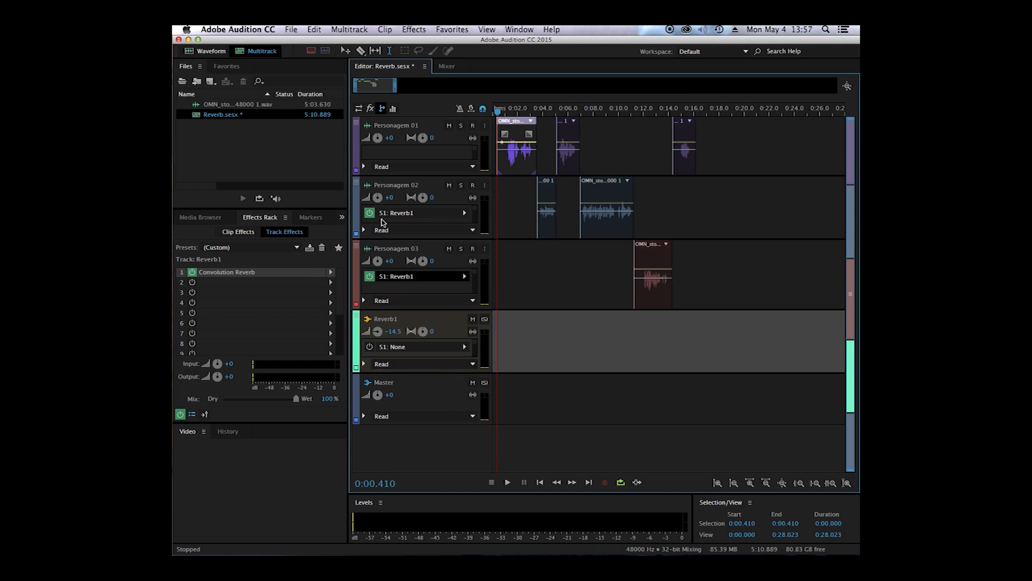
{"action": "left_click", "coordinate": [349, 29]}
{"action": "mouse_move", "coordinate": [382, 43]}
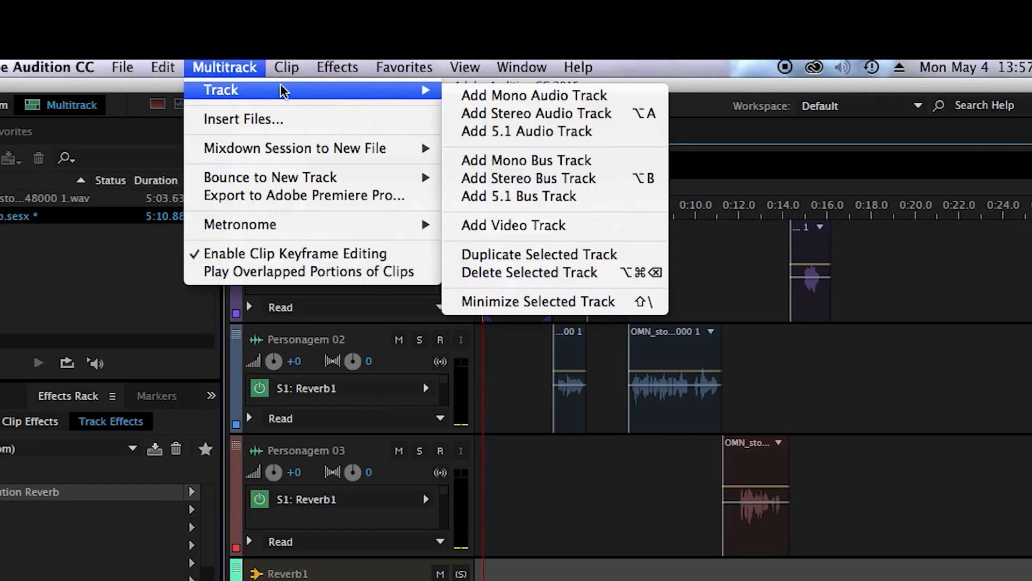
{"action": "left_click", "coordinate": [520, 184]}
{"action": "left_click", "coordinate": [382, 385]}
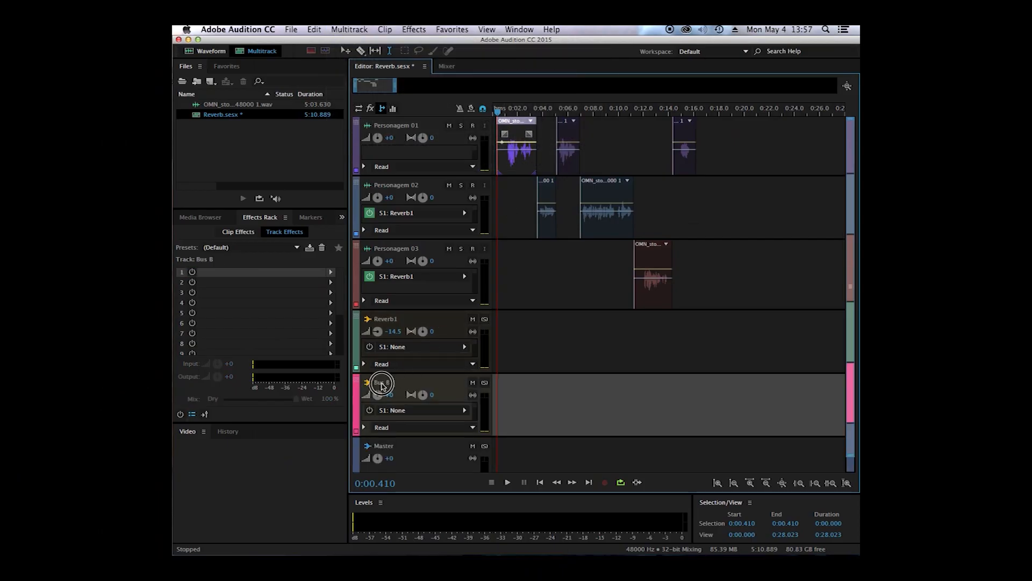
{"action": "left_click", "coordinate": [381, 385]}
{"action": "type", "text": "Reverb2"}
{"action": "key", "text": "Return"}
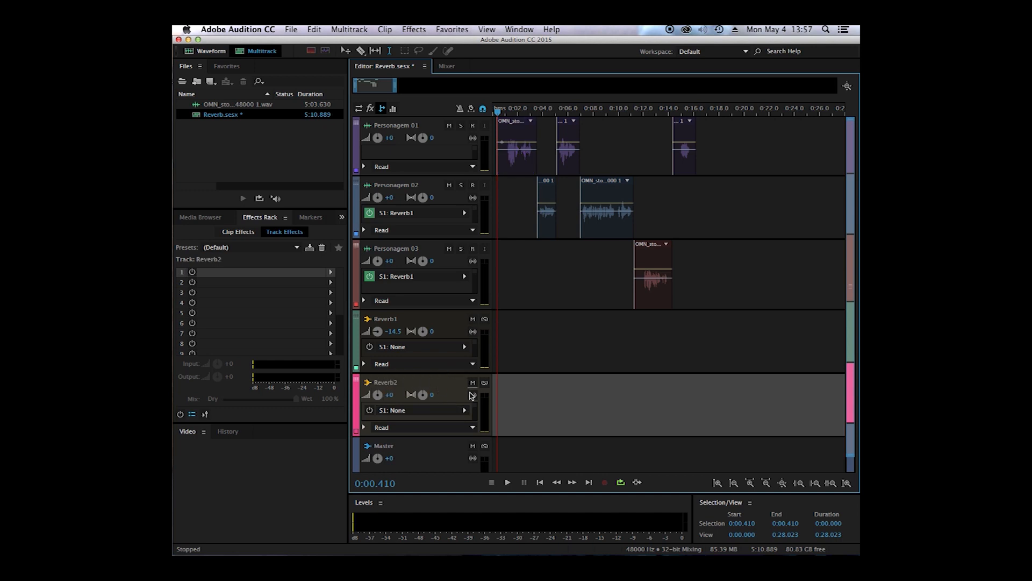
- Route the second send of Personagem 01 to Reverb2, with the send enabled at +0 dB
{"action": "scroll", "coordinate": [455, 148], "scroll_direction": "up", "scroll_amount": 3}
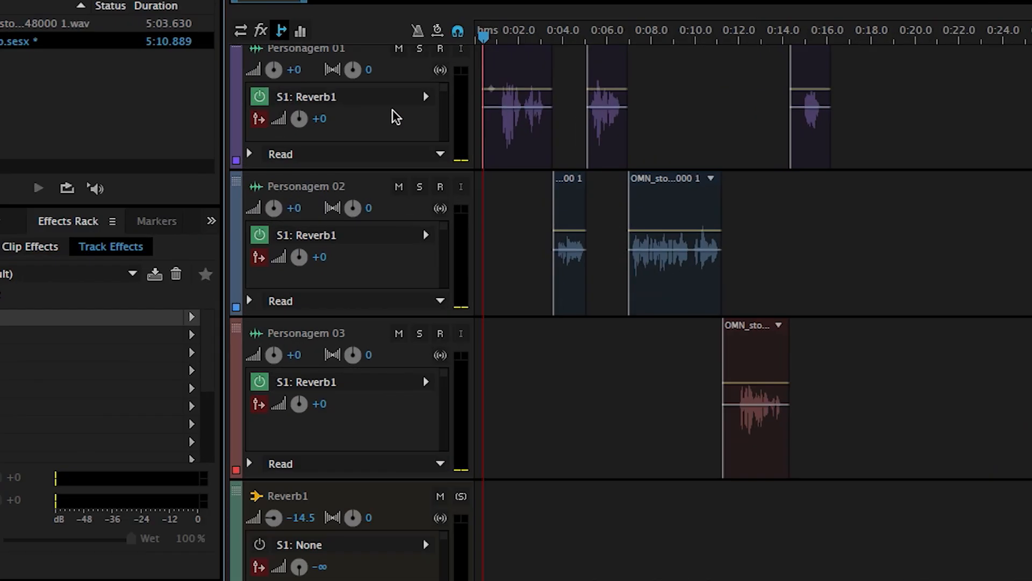
{"action": "left_click", "coordinate": [444, 91]}
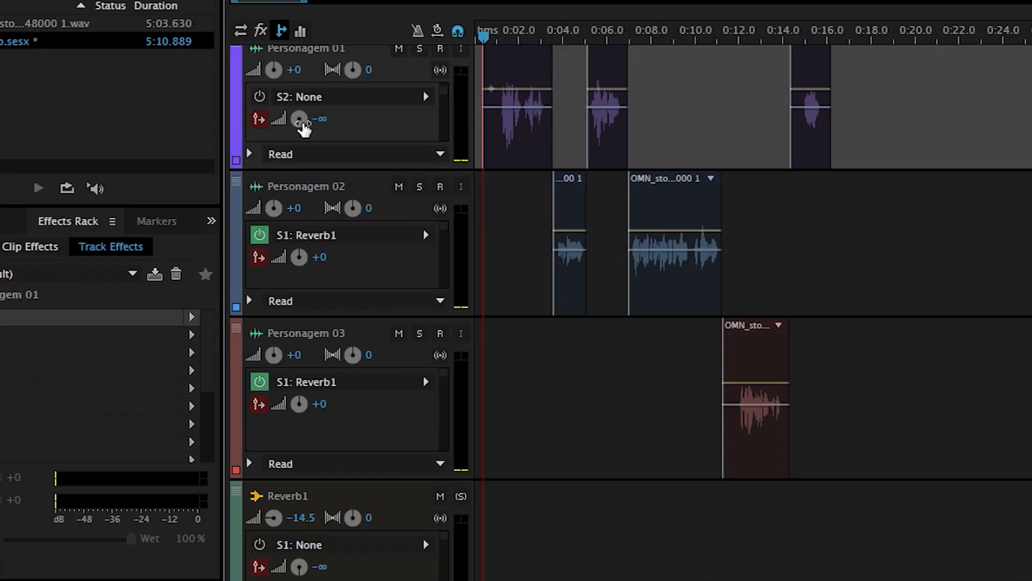
{"action": "left_click", "coordinate": [425, 97]}
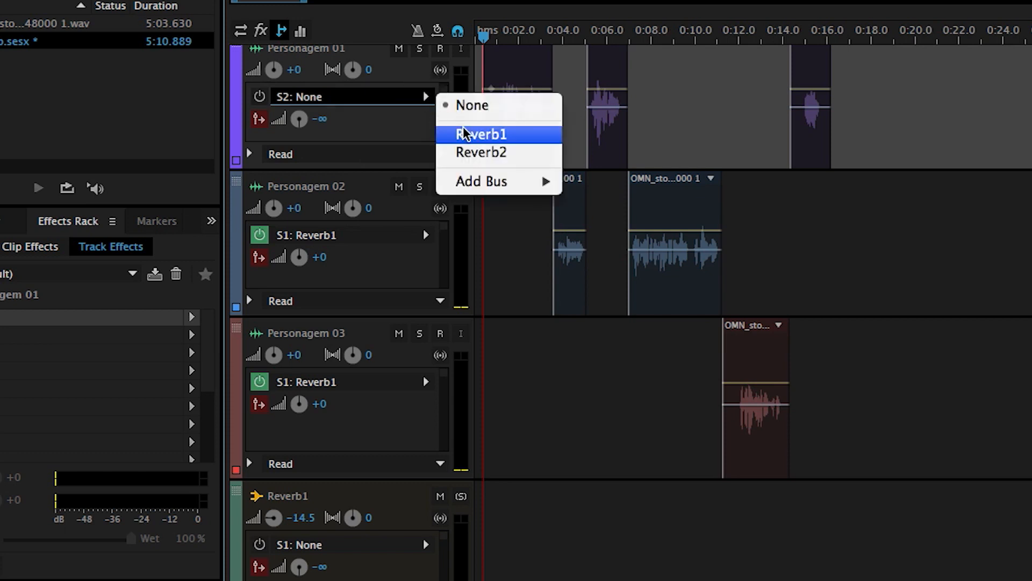
{"action": "left_click", "coordinate": [479, 150]}
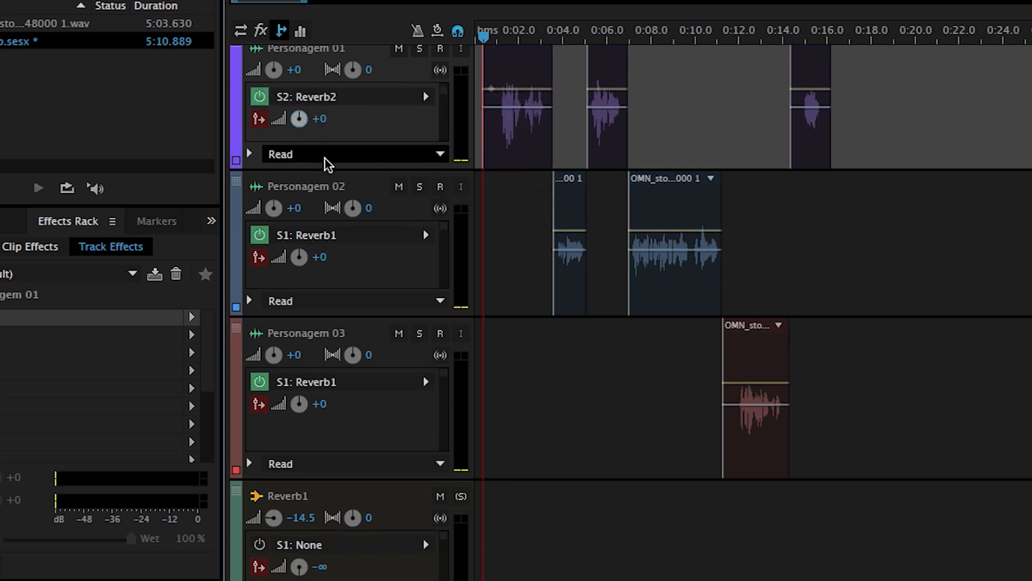
- Mute the Reverb1 bus and collapse its track, with the Reverb2 bus selected instead
{"action": "left_click", "coordinate": [441, 498]}
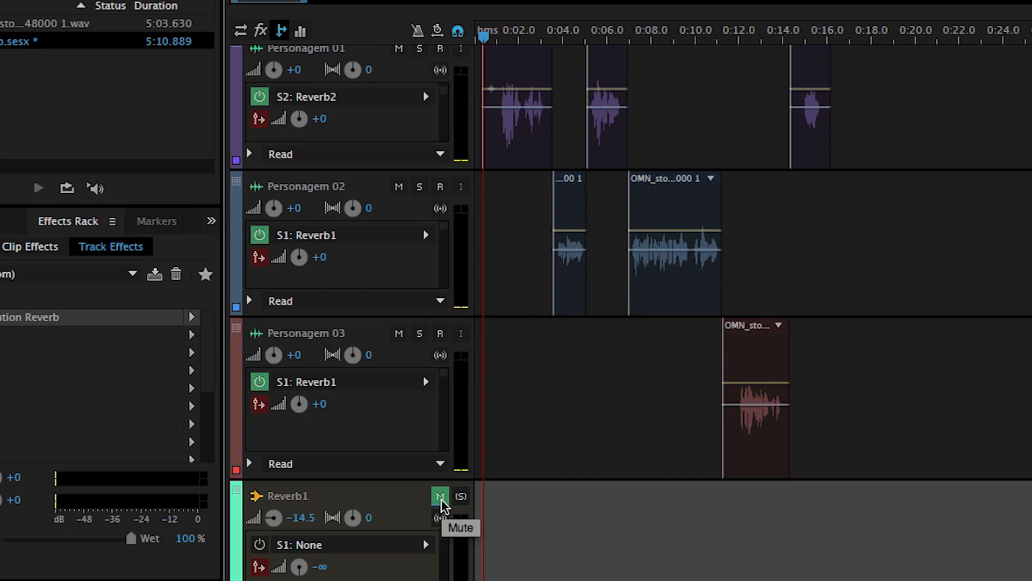
{"action": "left_click_drag", "start_coordinate": [359, 578], "coordinate": [359, 517]}
{"action": "left_click", "coordinate": [386, 545]}
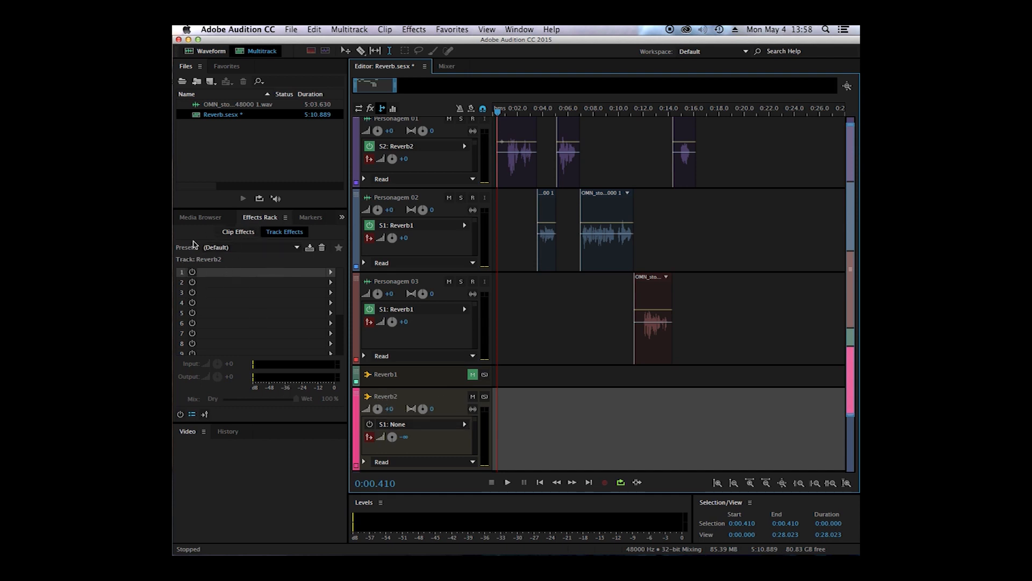
- Insert a Studio Reverb in the first effect slot of Reverb2 and load its Great Hall preset
{"action": "left_click", "coordinate": [330, 272]}
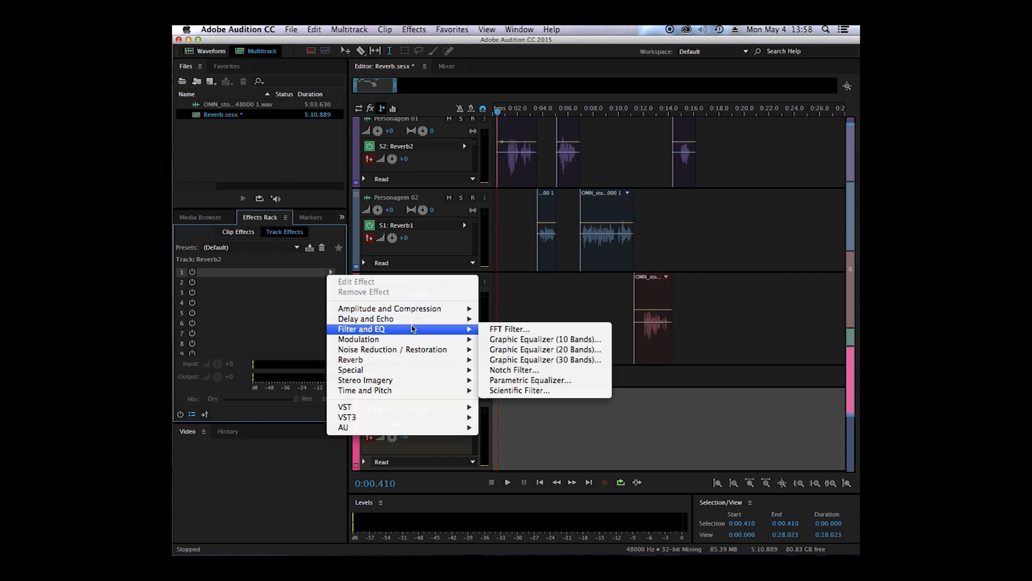
{"action": "mouse_move", "coordinate": [414, 361]}
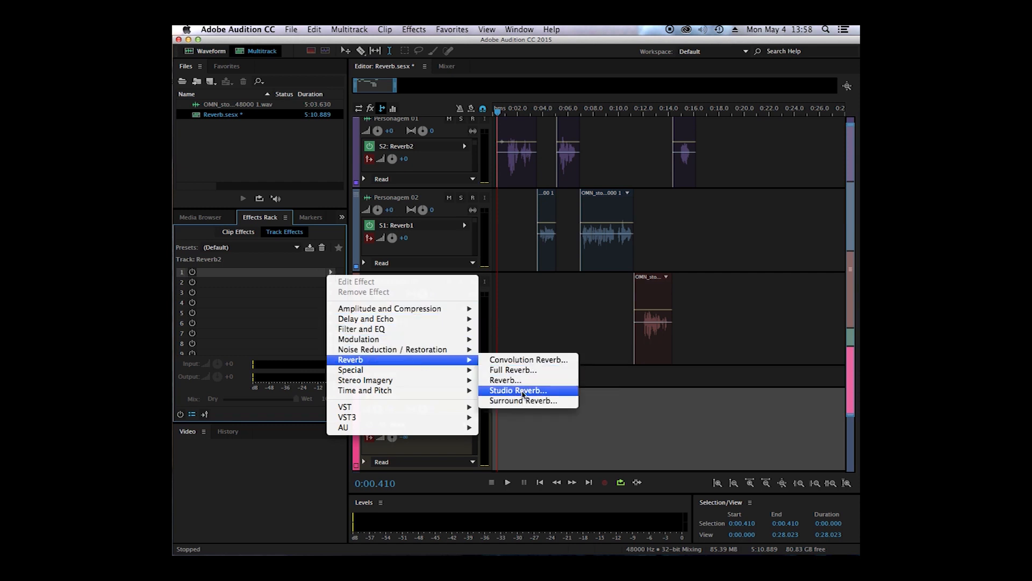
{"action": "left_click", "coordinate": [522, 393]}
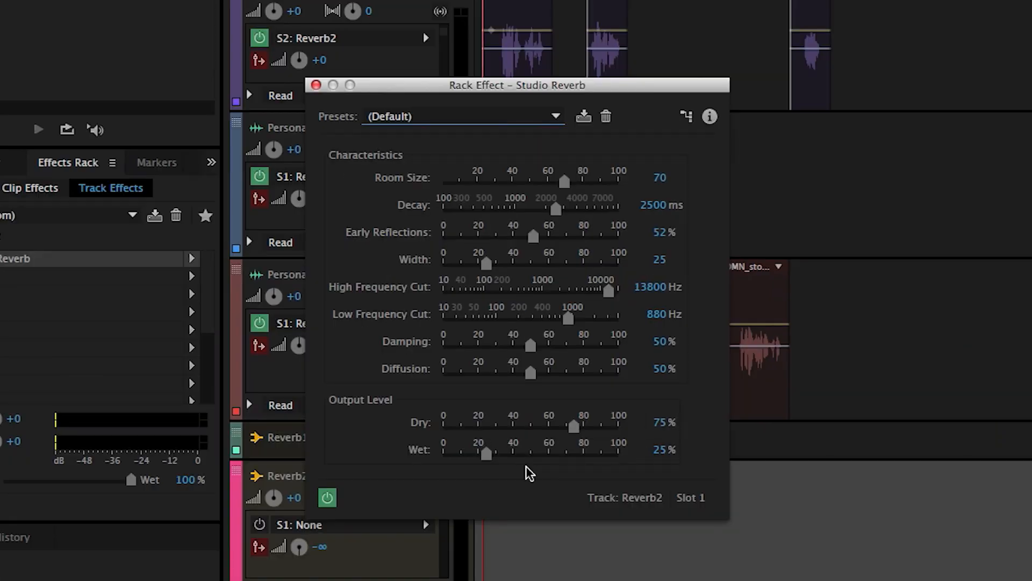
{"action": "left_click", "coordinate": [556, 117]}
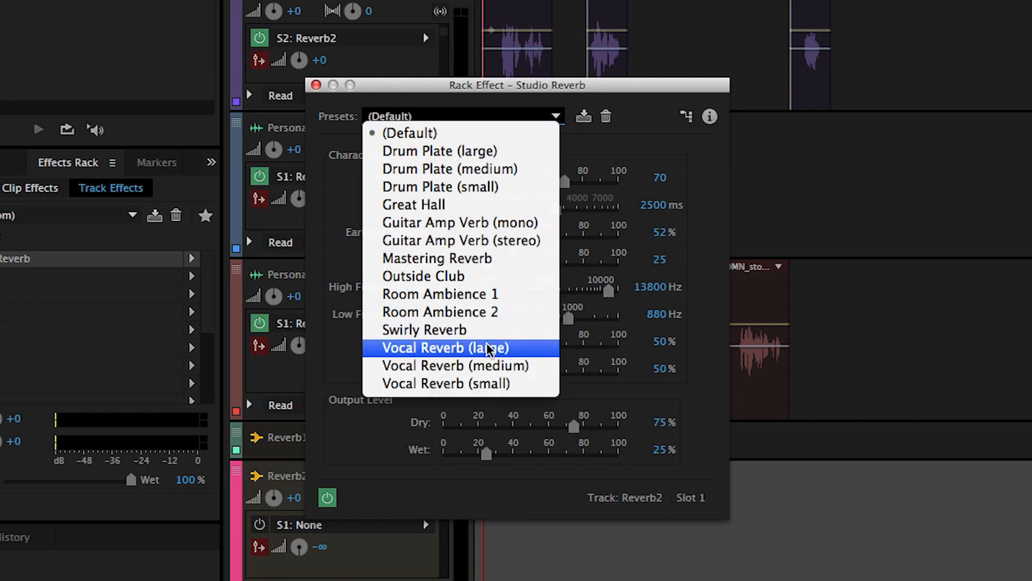
{"action": "left_click", "coordinate": [430, 206]}
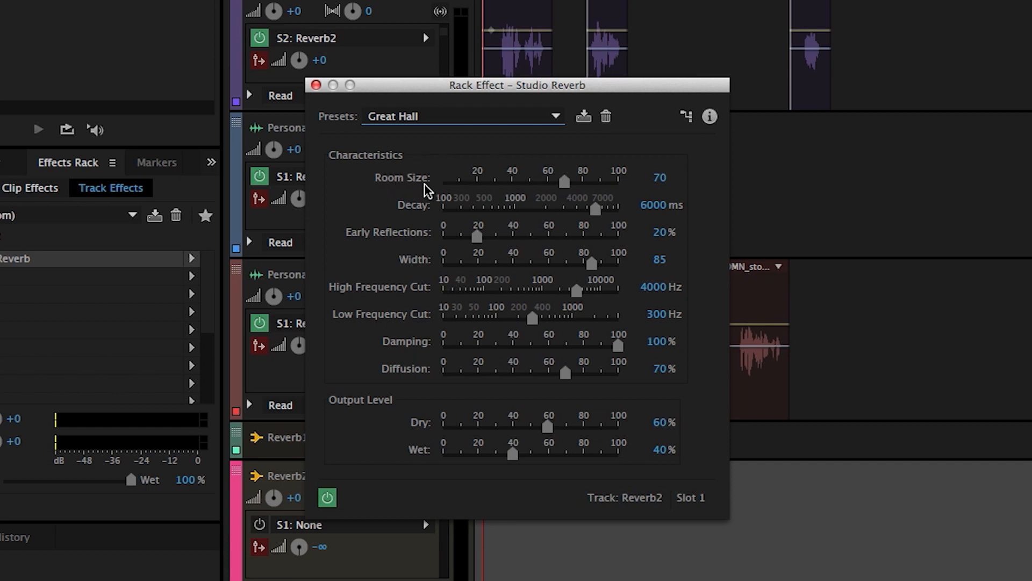
- Set the Studio Reverb's Room Size to 70.2 and its output levels to 0% Dry and 100% Wet
{"action": "mouse_move", "coordinate": [565, 180]}
{"action": "left_mouse_down"}
{"action": "mouse_move", "coordinate": [642, 184]}
{"action": "mouse_move", "coordinate": [437, 184]}
{"action": "mouse_move", "coordinate": [640, 184]}
{"action": "mouse_move", "coordinate": [567, 190]}
{"action": "left_mouse_up"}
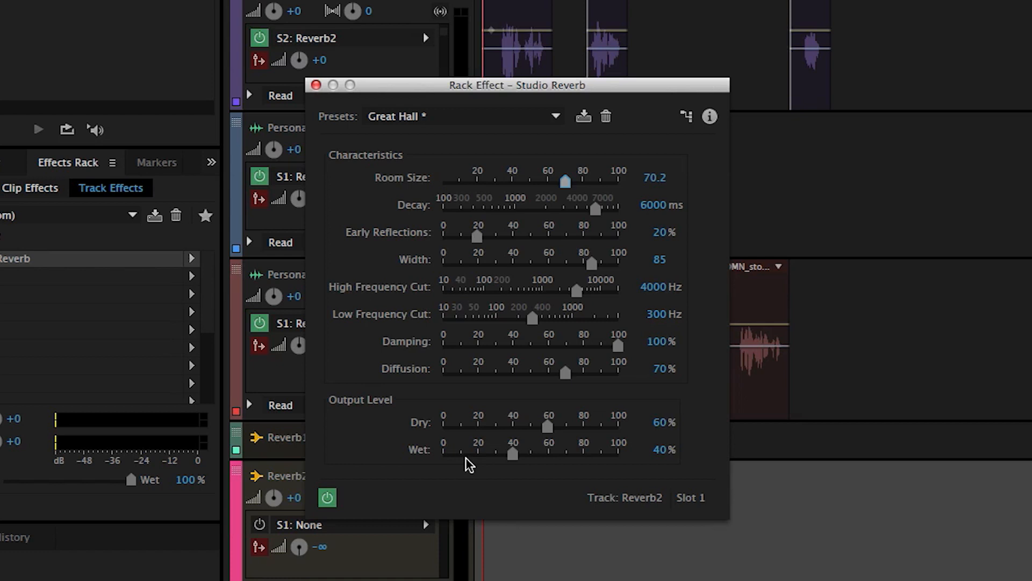
{"action": "left_click_drag", "start_coordinate": [549, 425], "coordinate": [385, 462]}
{"action": "left_click_drag", "start_coordinate": [505, 463], "coordinate": [652, 466]}
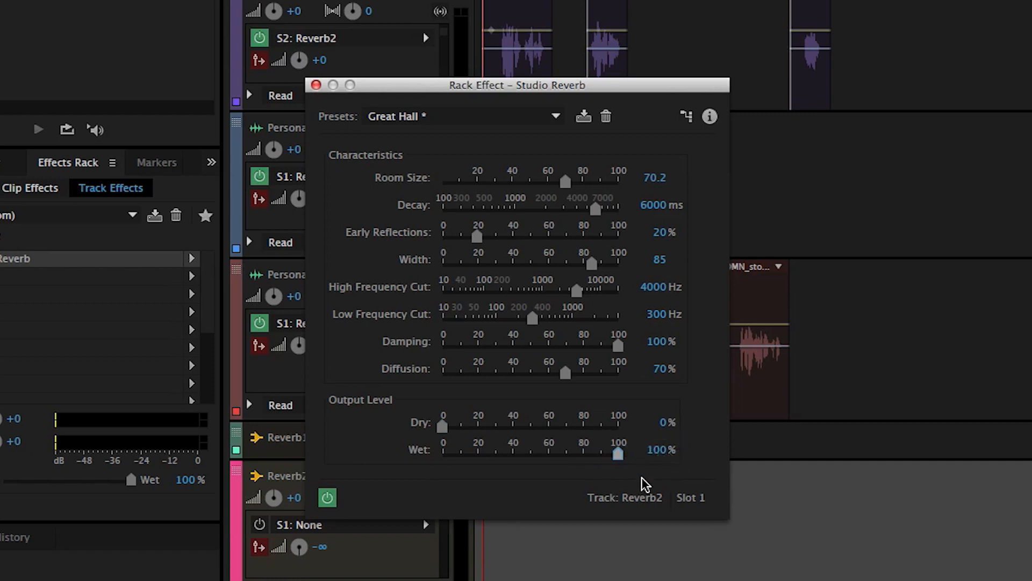
{"action": "left_click", "coordinate": [442, 427]}
{"action": "left_click", "coordinate": [619, 454]}
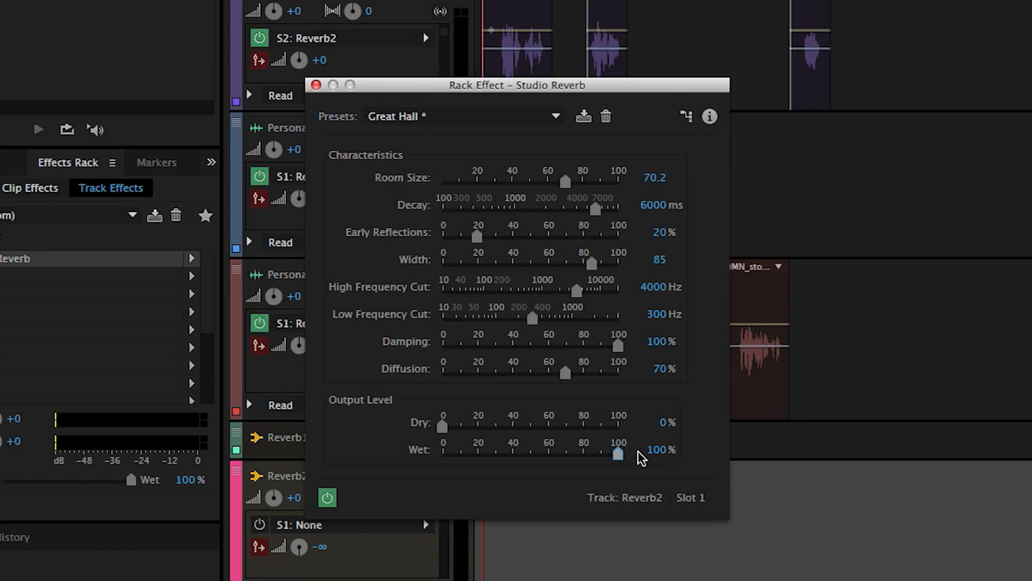
- Move the Studio Reverb window off the Personagem 01 clips and play from the first clip to hear the Great Hall reverb
{"action": "left_click_drag", "start_coordinate": [481, 85], "coordinate": [585, 195]}
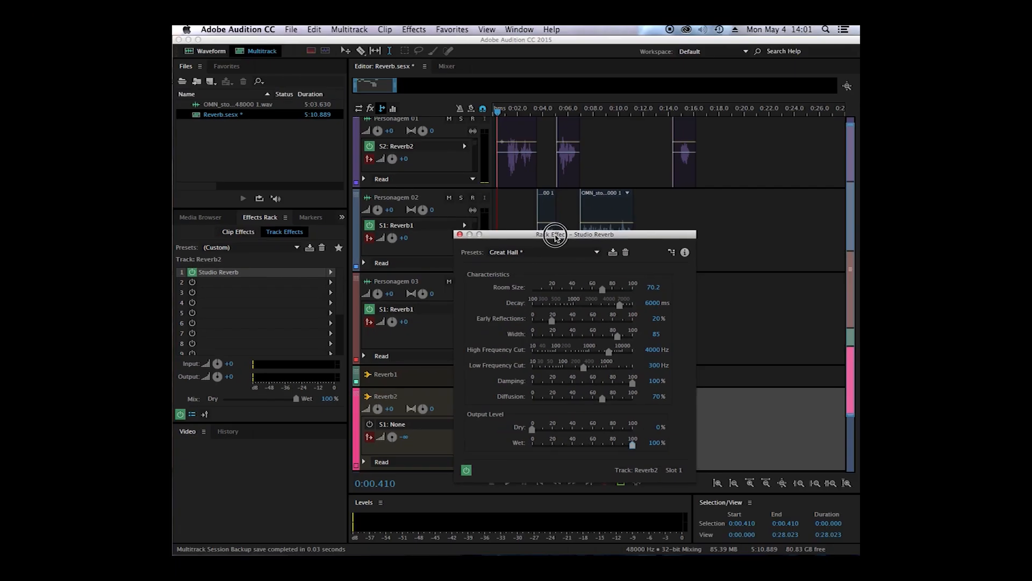
{"action": "left_click_drag", "start_coordinate": [556, 237], "coordinate": [557, 238]}
{"action": "key", "text": "space"}
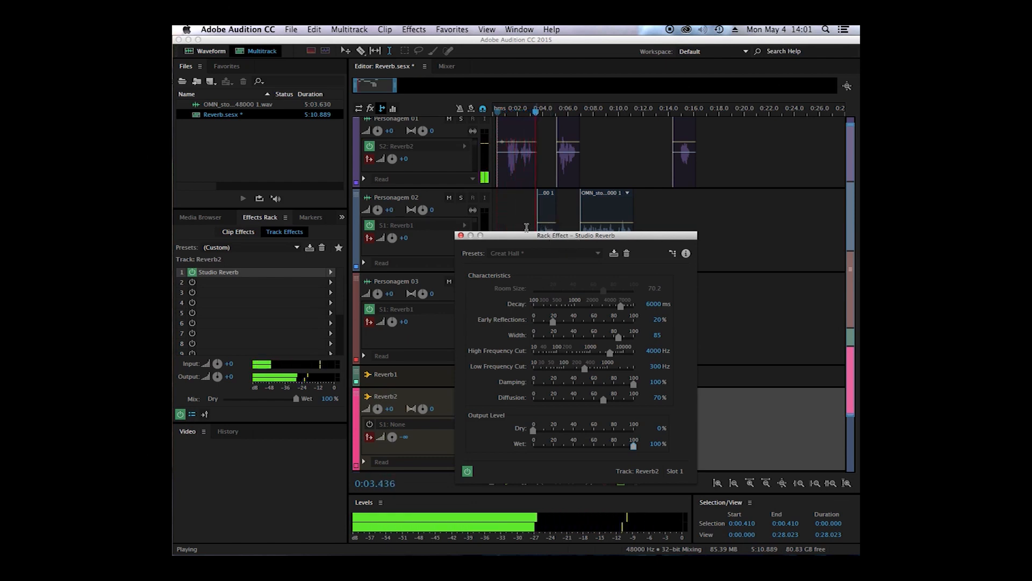
{"action": "key", "text": "space"}
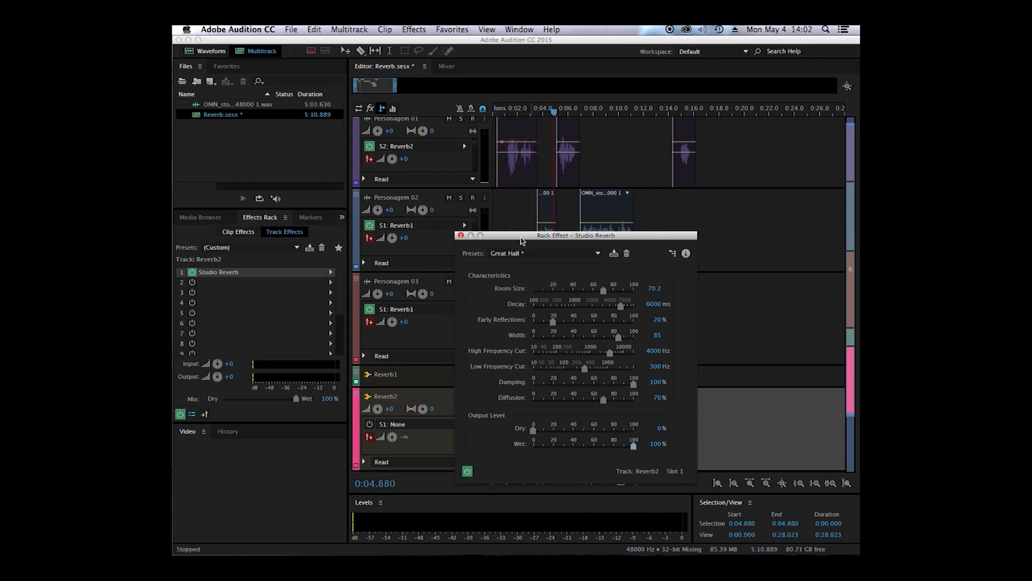
- Set the Studio Reverb's Diffusion to 88.9%, High Frequency Cut to 1265 Hz, Low Frequency Cut to 197 Hz and Decay to 2721.4 ms
{"action": "left_click_drag", "start_coordinate": [524, 237], "coordinate": [558, 181]}
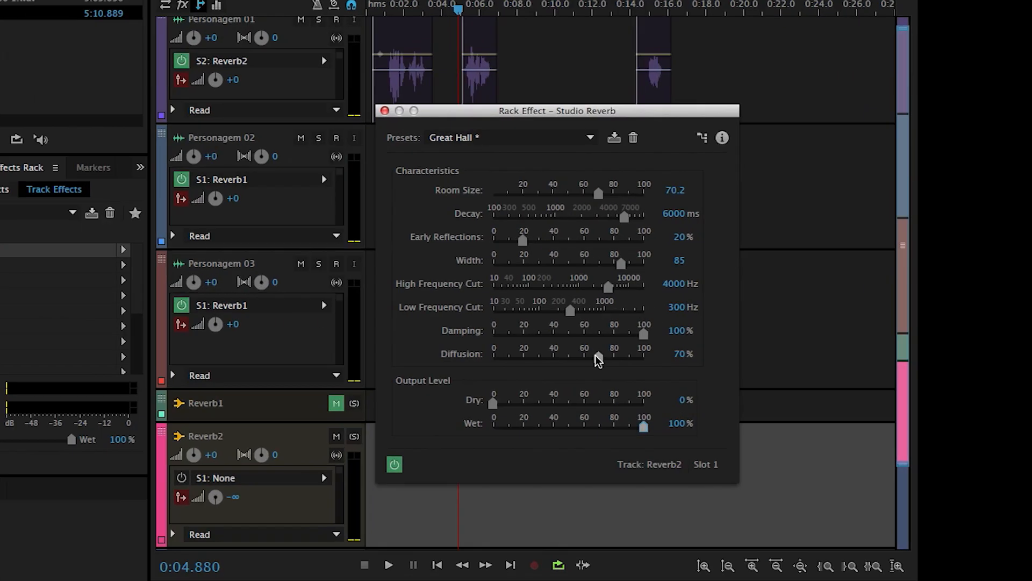
{"action": "left_click_drag", "start_coordinate": [647, 343], "coordinate": [663, 344]}
{"action": "left_click_drag", "start_coordinate": [604, 370], "coordinate": [606, 369]}
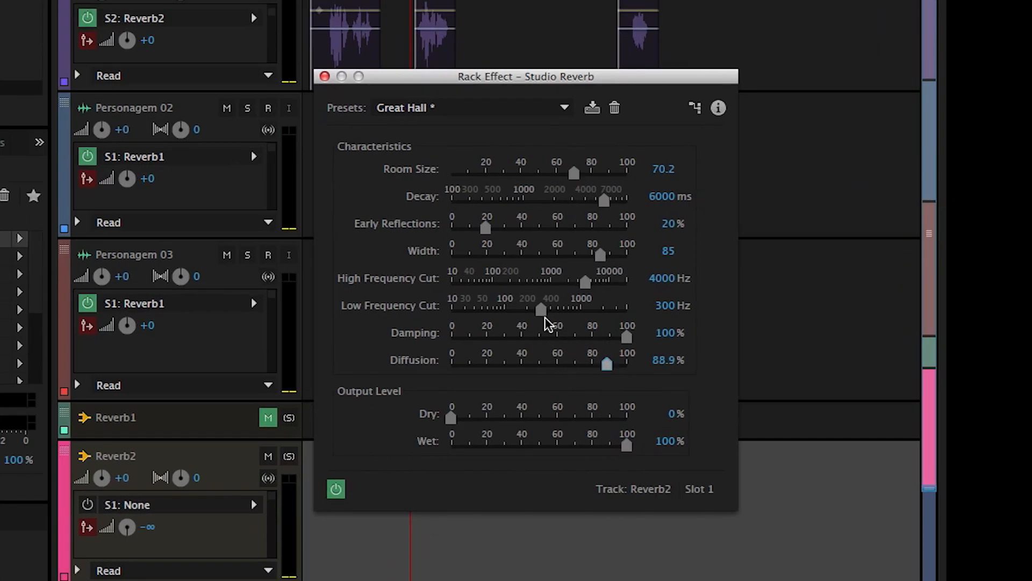
{"action": "left_click_drag", "start_coordinate": [585, 281], "coordinate": [532, 299]}
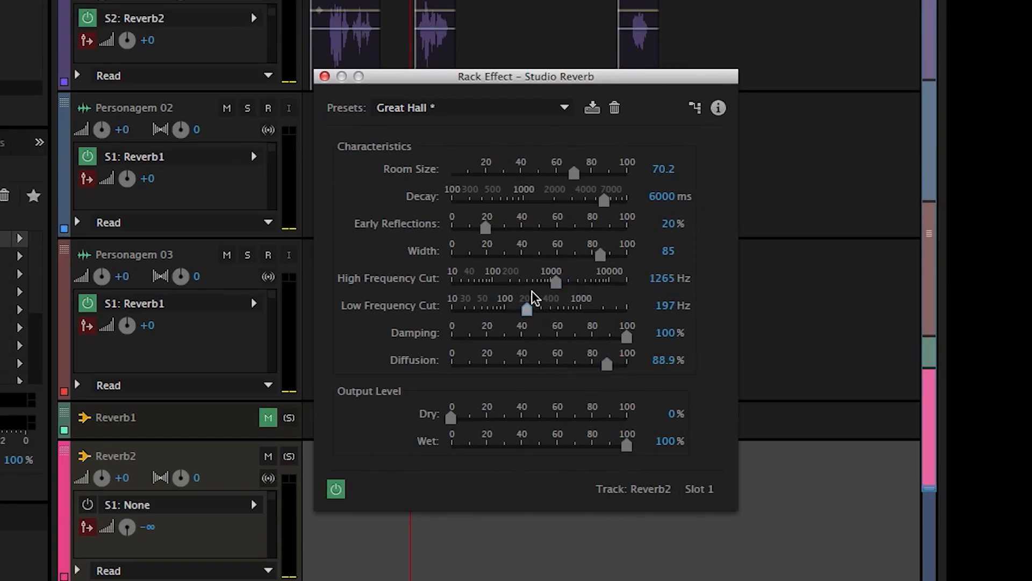
{"action": "left_click_drag", "start_coordinate": [604, 200], "coordinate": [556, 189]}
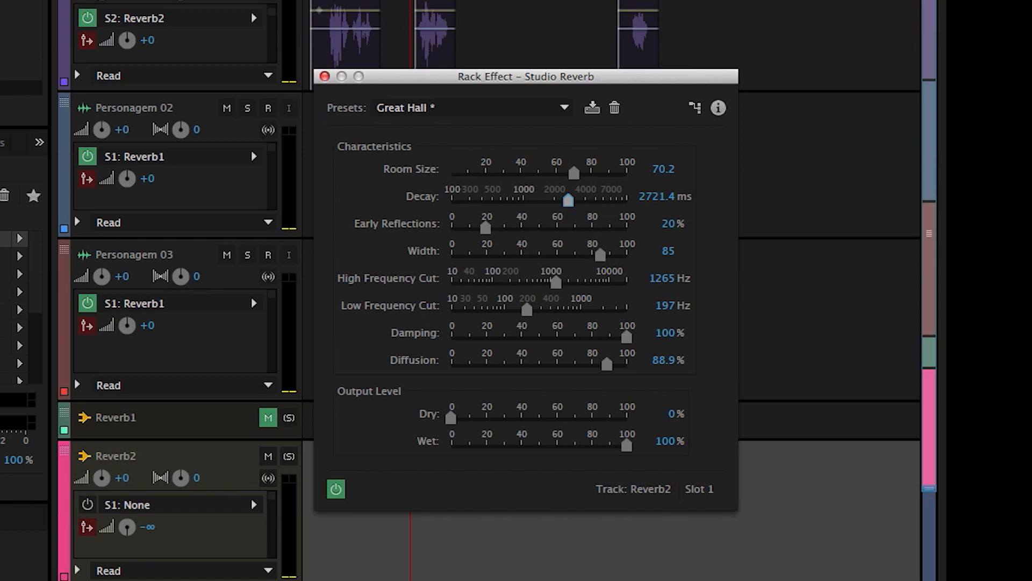
- Raise the Studio Reverb's Decay to 4109.6 ms during playback and set its Room Size to 86.6
{"action": "key", "text": "space"}
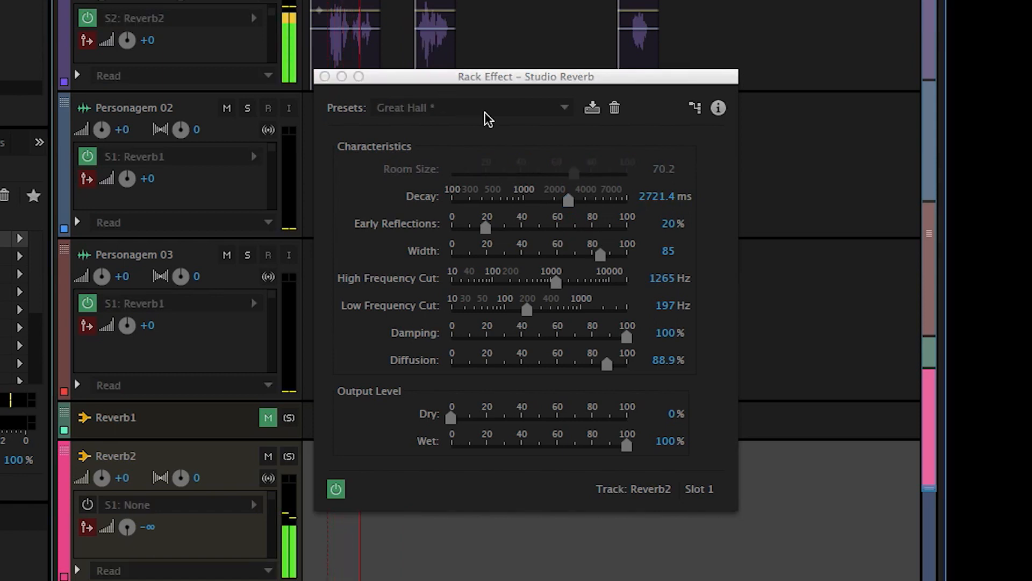
{"action": "left_click_drag", "start_coordinate": [569, 199], "coordinate": [586, 200]}
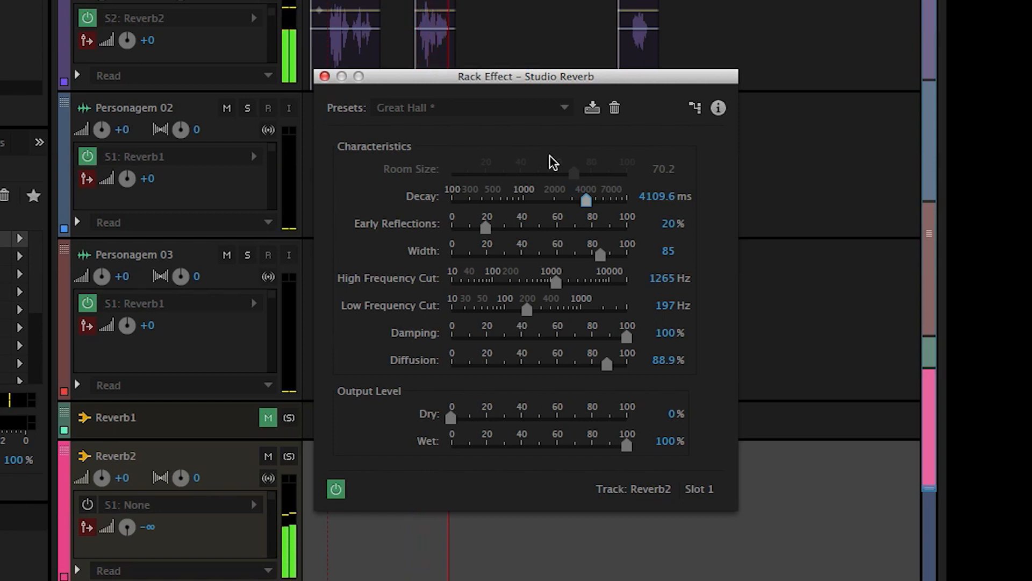
{"action": "left_click_drag", "start_coordinate": [575, 172], "coordinate": [603, 174]}
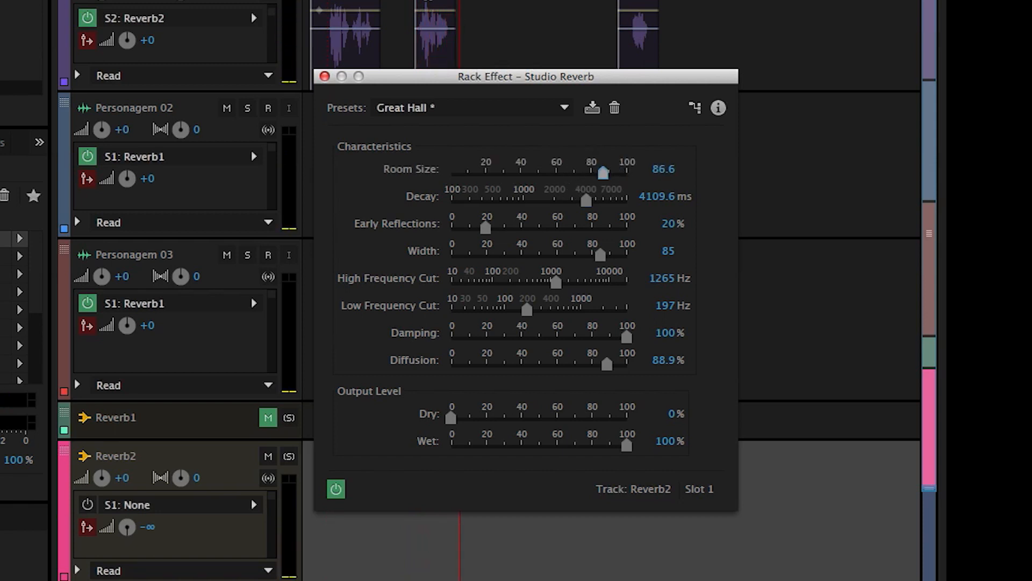
- Set the Studio Reverb's Decay to 3016.8 ms, checking the sound with playback, and close the effect window
{"action": "key", "text": "space"}
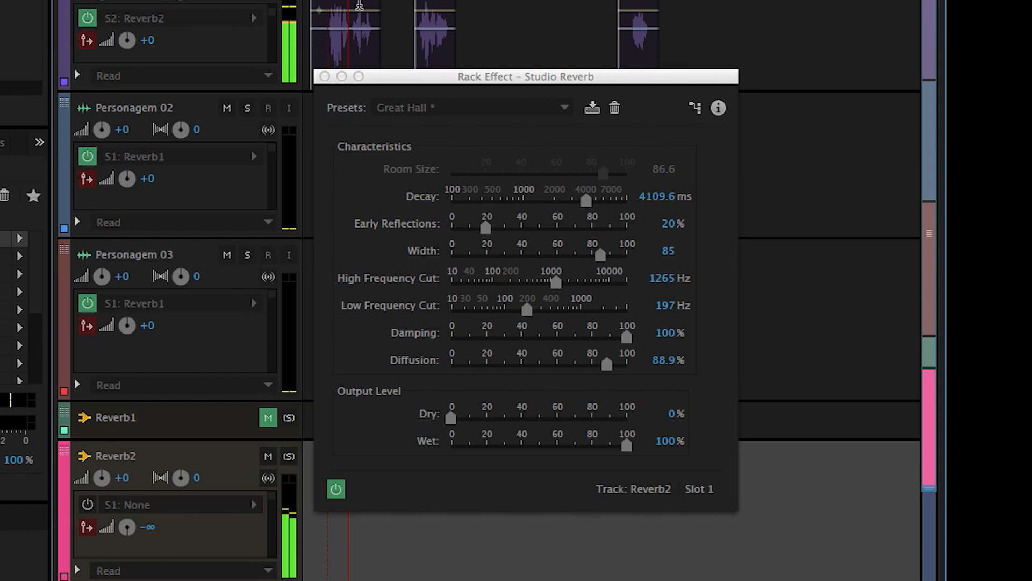
{"action": "left_click", "coordinate": [605, 257]}
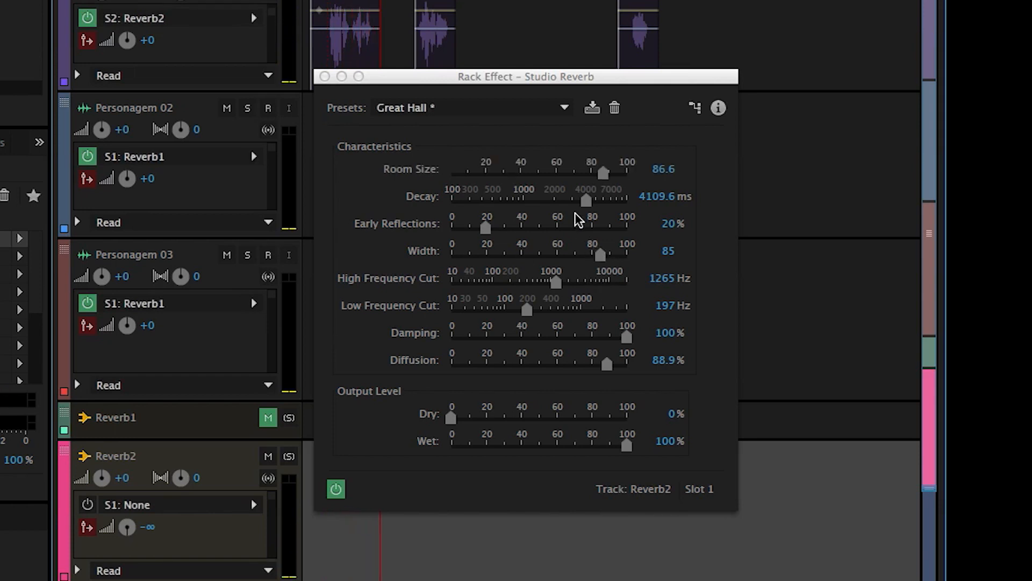
{"action": "left_click_drag", "start_coordinate": [587, 200], "coordinate": [572, 203]}
{"action": "key", "text": "space"}
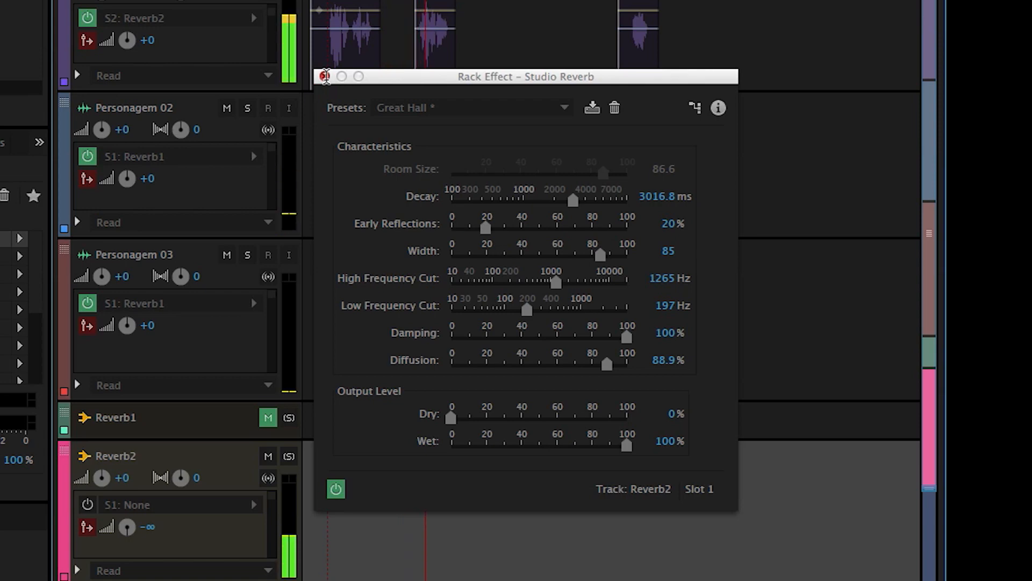
{"action": "key", "text": "space"}
{"action": "left_click", "coordinate": [325, 76]}
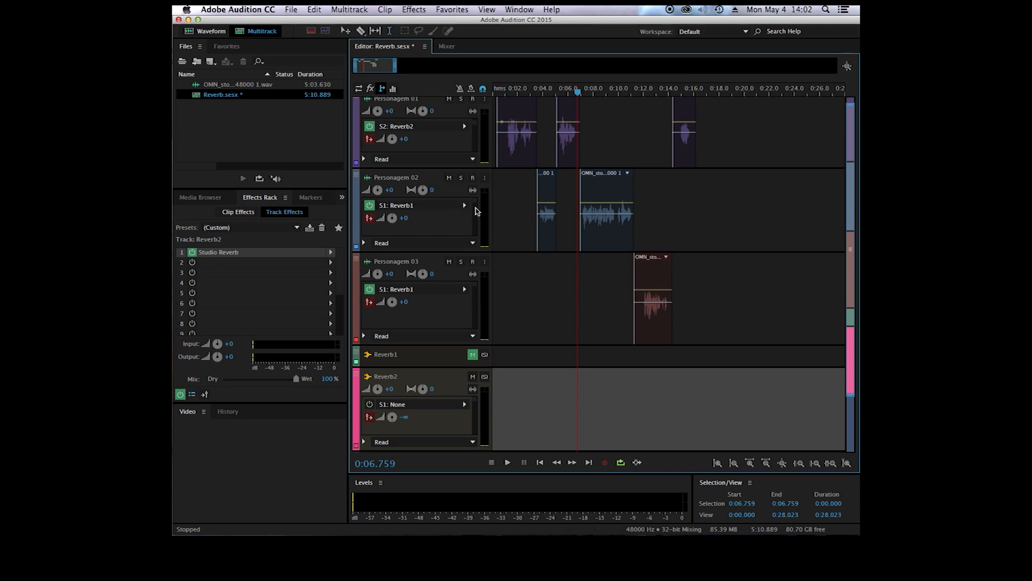
- Assign the second send of Personagem 02 to the Reverb2 bus
{"action": "left_click", "coordinate": [423, 205]}
{"action": "left_click", "coordinate": [465, 205]}
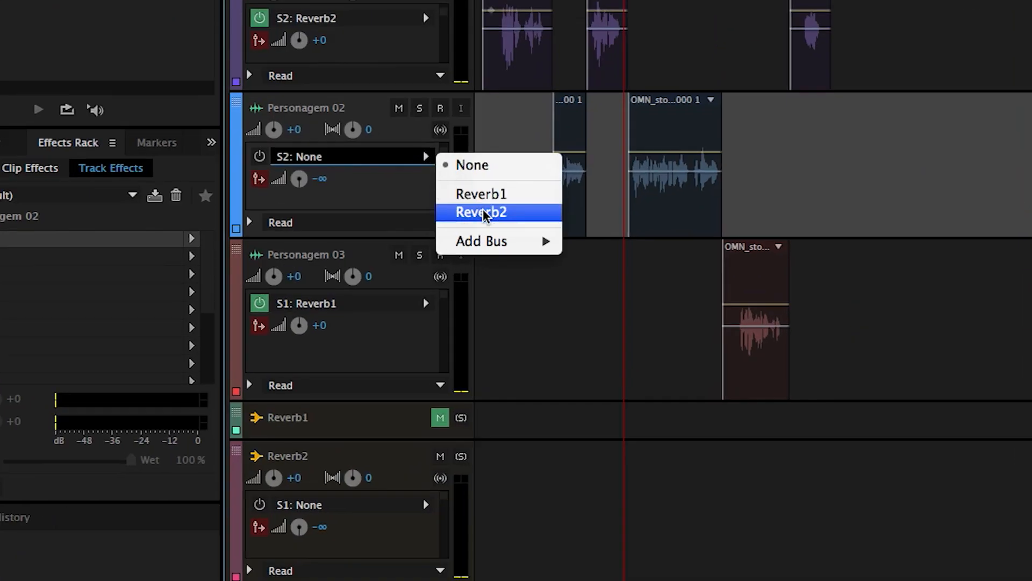
{"action": "left_click", "coordinate": [483, 212]}
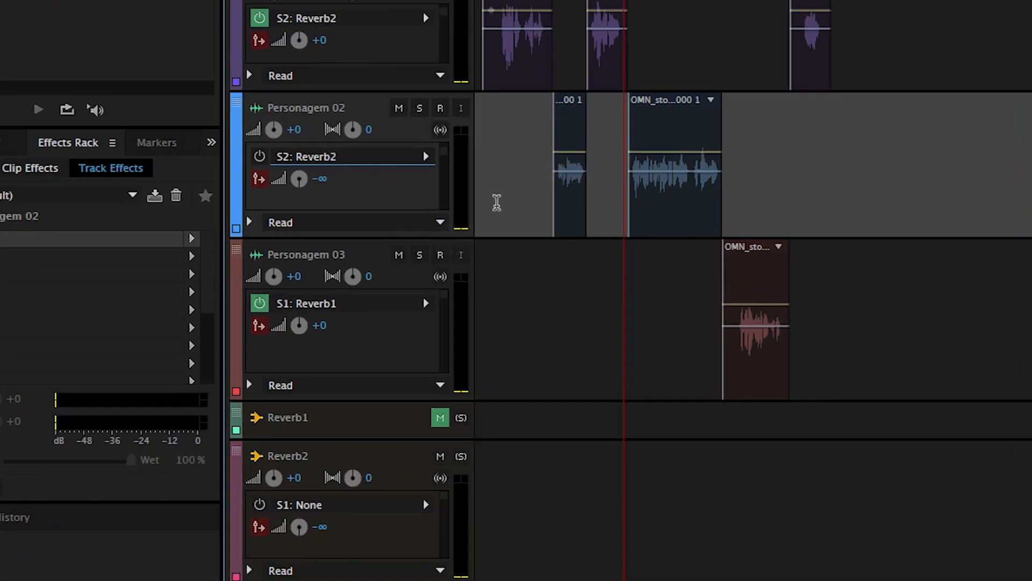
- Assign the second send of Personagem 03 to the Reverb2 bus at a send level of +0 dB
{"action": "left_click", "coordinate": [441, 307]}
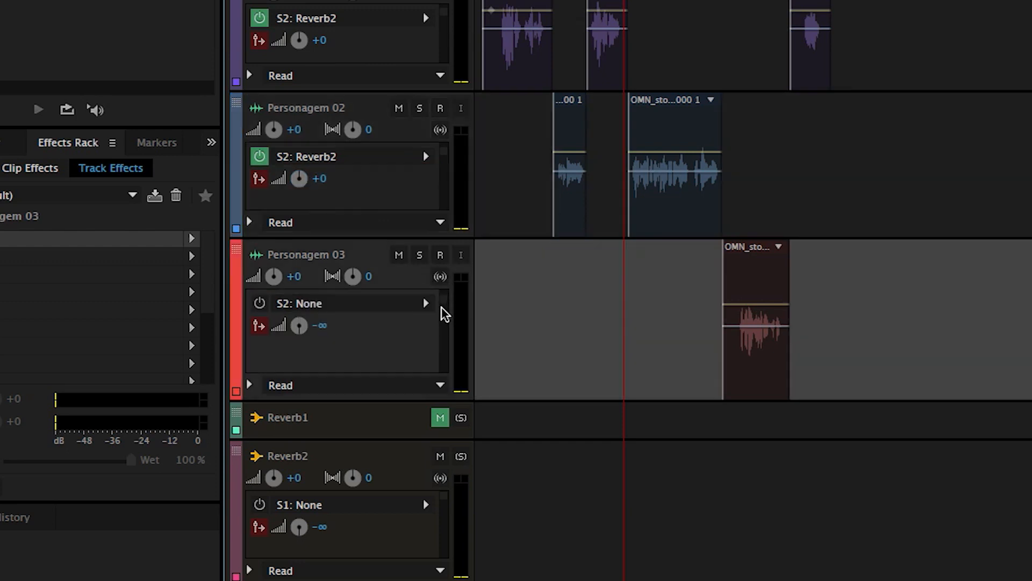
{"action": "left_click", "coordinate": [427, 299]}
{"action": "left_click", "coordinate": [460, 361]}
{"action": "left_click_drag", "start_coordinate": [299, 326], "coordinate": [295, 325]}
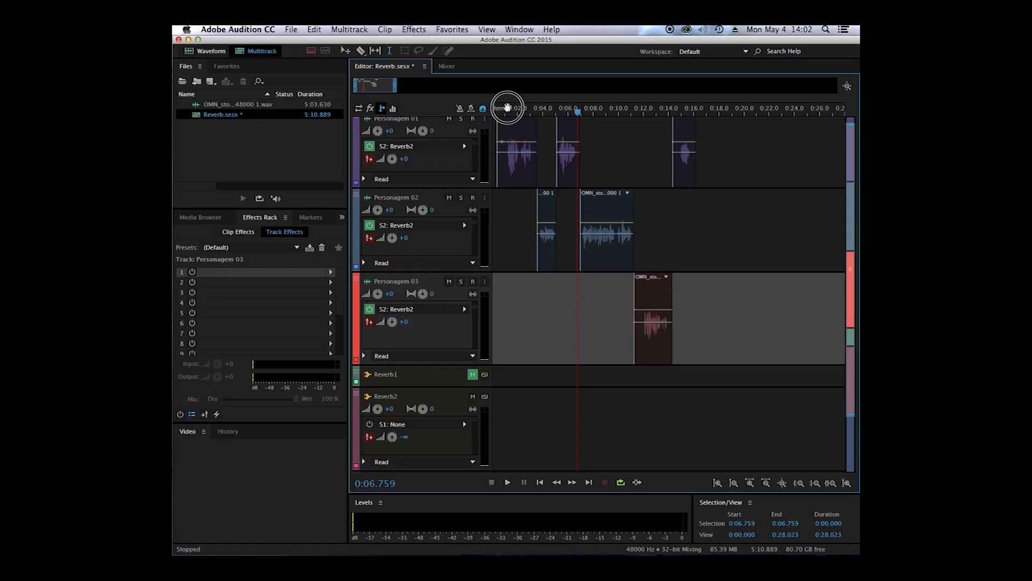
- During playback from near the start, lower the Reverb2 fader to -6.1 dB in the Mixer and compare the mix with that bus muted and unmuted
{"action": "left_click", "coordinate": [501, 108]}
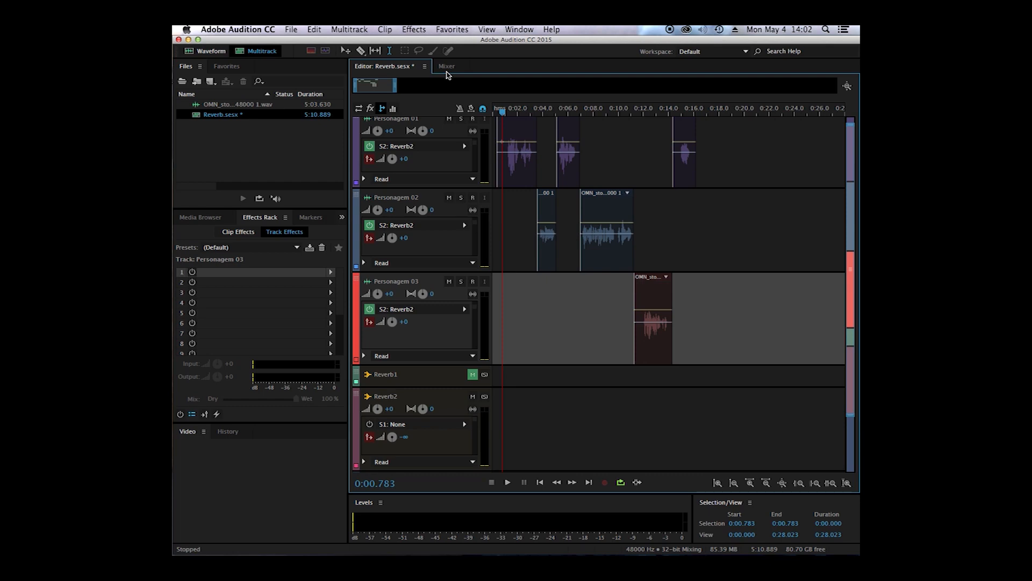
{"action": "key", "text": "space"}
{"action": "left_click", "coordinate": [447, 67]}
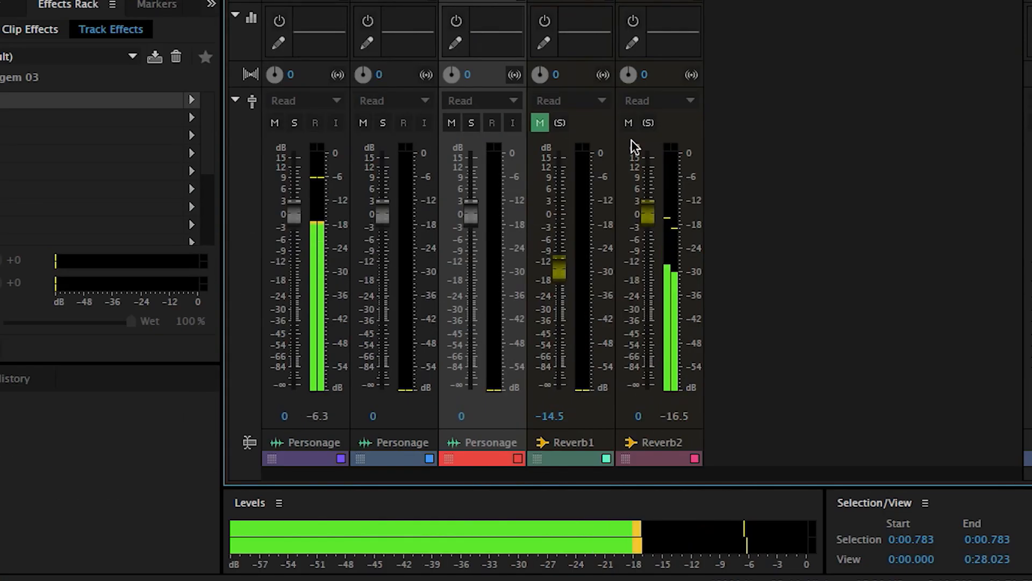
{"action": "left_click_drag", "start_coordinate": [647, 211], "coordinate": [646, 239]}
{"action": "left_click", "coordinate": [629, 123]}
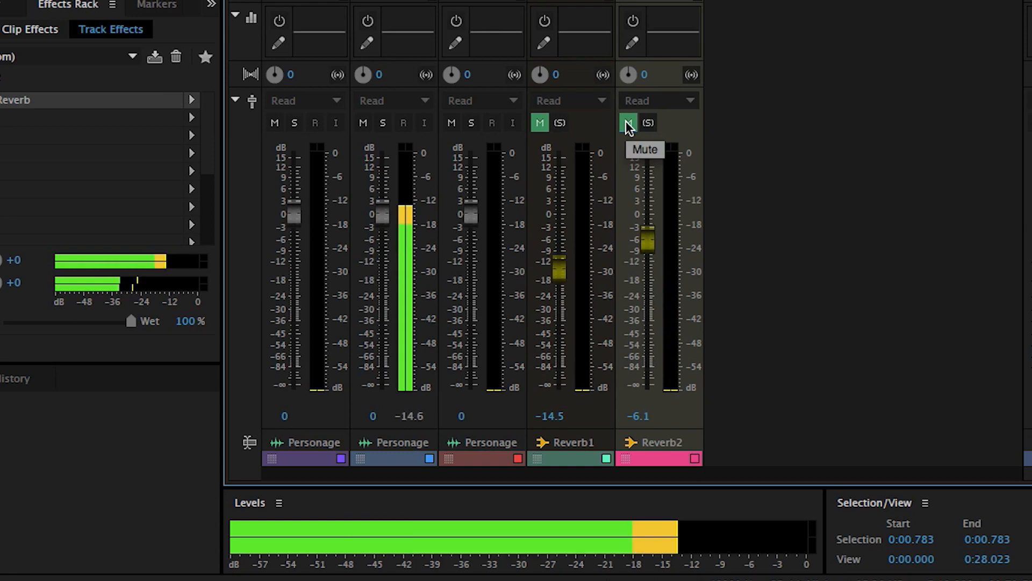
{"action": "left_click", "coordinate": [628, 123]}
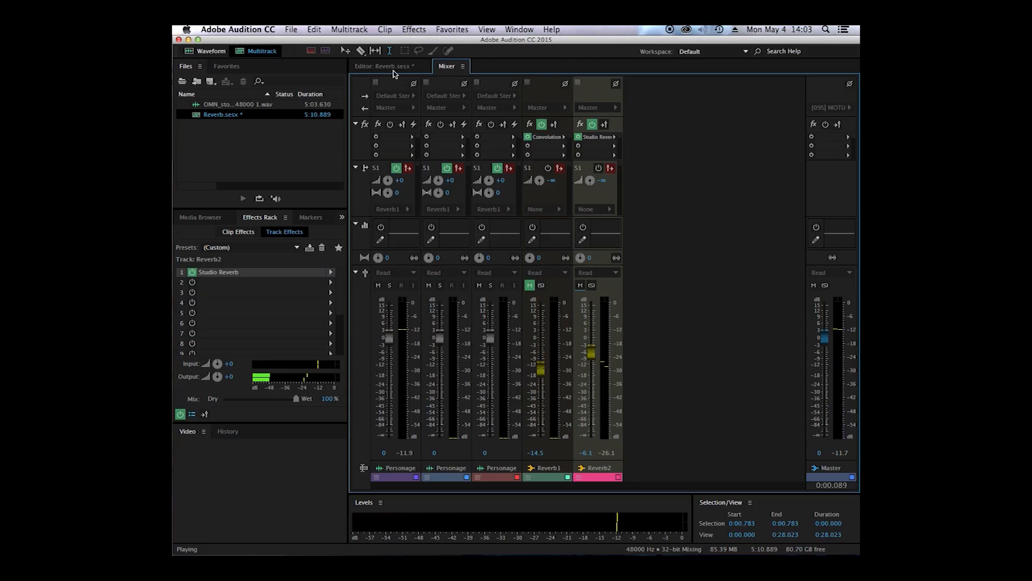
- Return to the multitrack editor, enlarge the Reverb1 track, and make Reverb1 audible with Reverb2 muted
{"action": "left_click", "coordinate": [393, 70]}
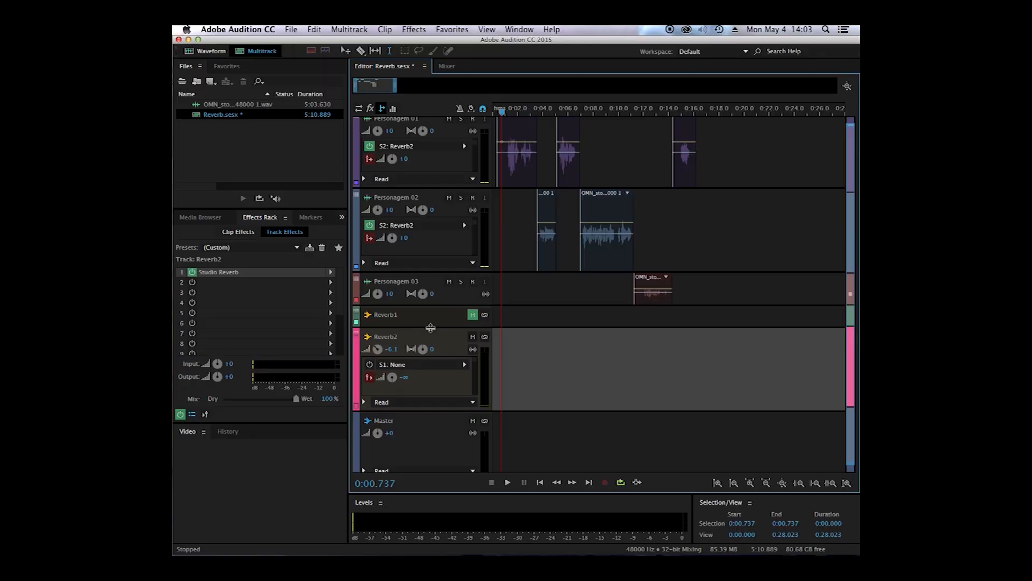
{"action": "left_click_drag", "start_coordinate": [430, 328], "coordinate": [427, 384]}
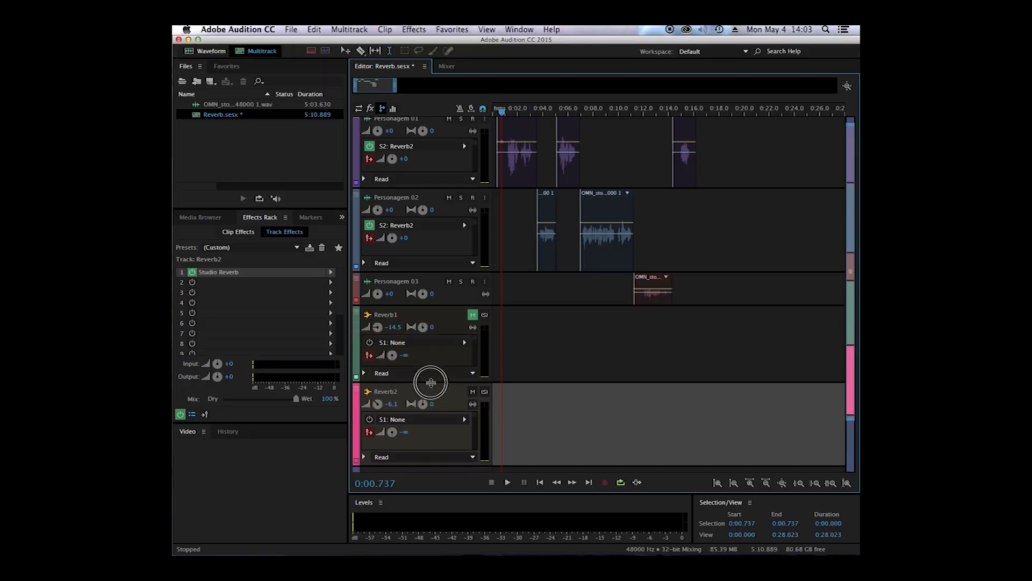
{"action": "left_click", "coordinate": [474, 316]}
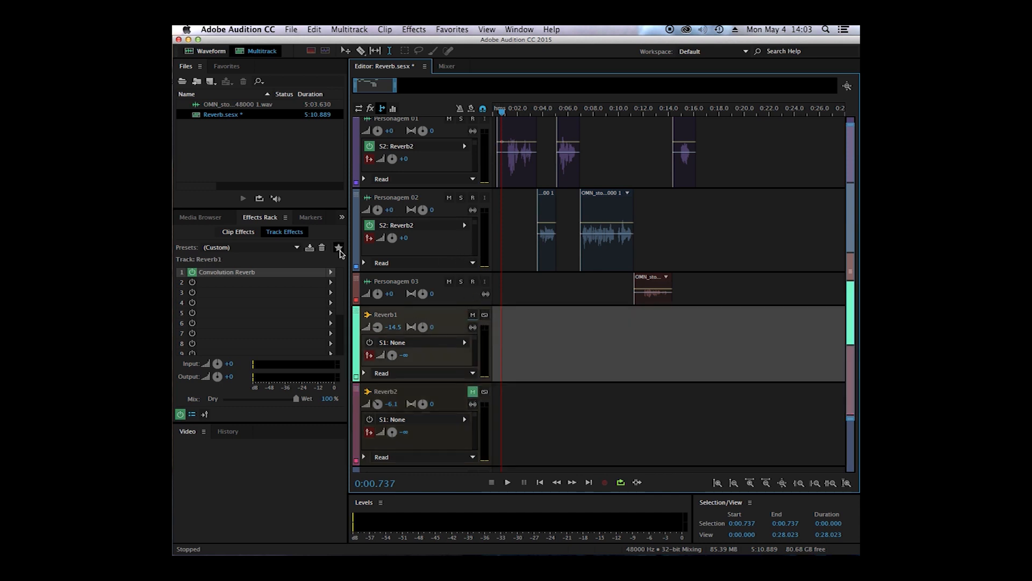
- Load IR Sala SP.wav as the impulse of Reverb1's Convolution Reverb and close the effect window
{"action": "double_click", "coordinate": [229, 272]}
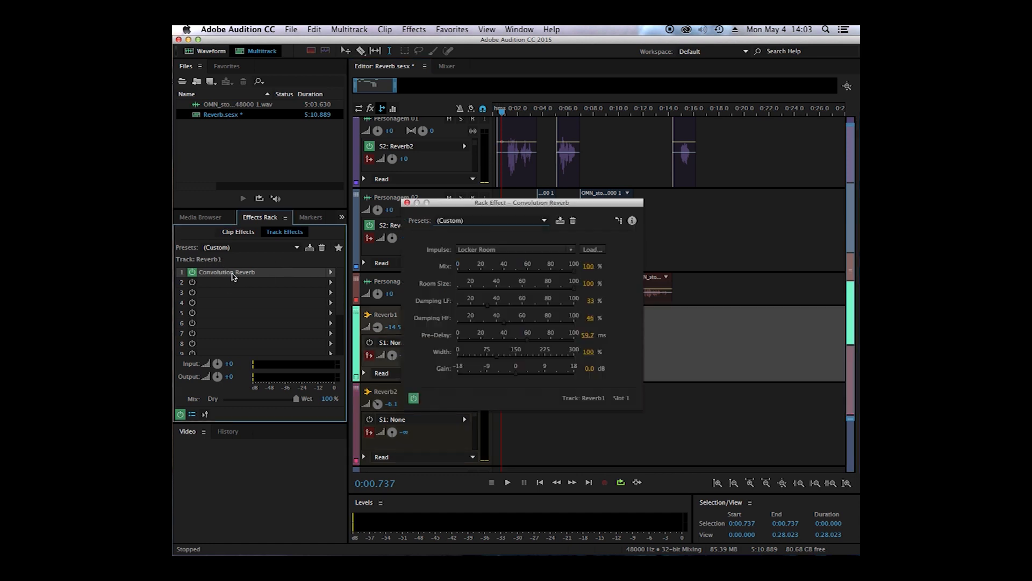
{"action": "left_click", "coordinate": [595, 249]}
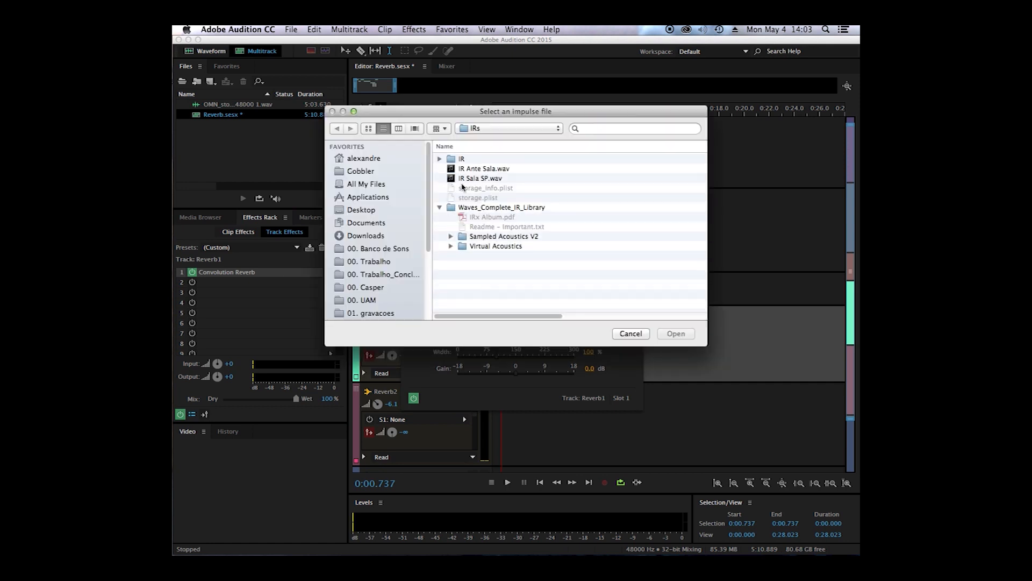
{"action": "left_click", "coordinate": [487, 171]}
{"action": "left_click", "coordinate": [480, 178]}
{"action": "left_click", "coordinate": [675, 333]}
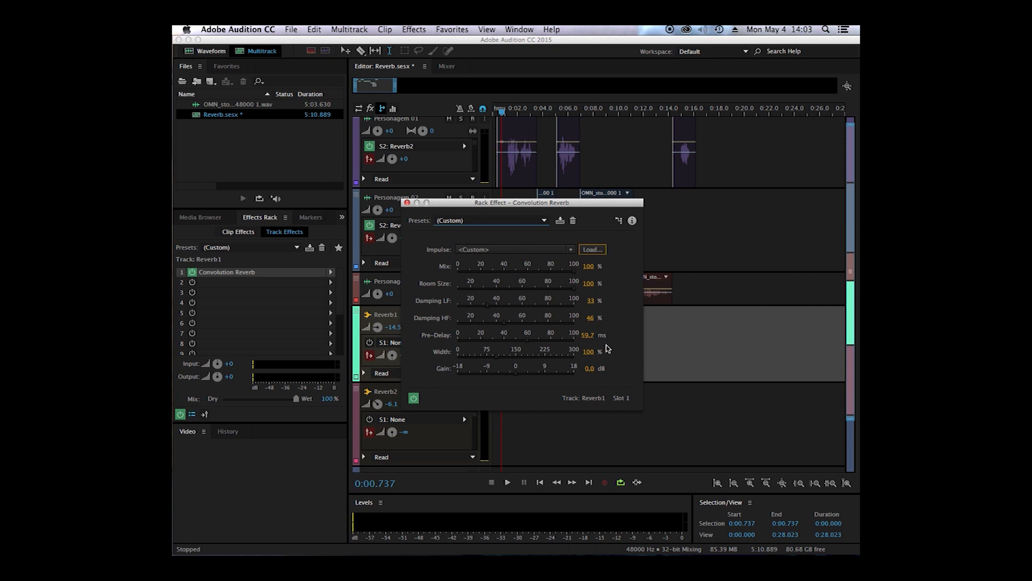
{"action": "left_click", "coordinate": [407, 203]}
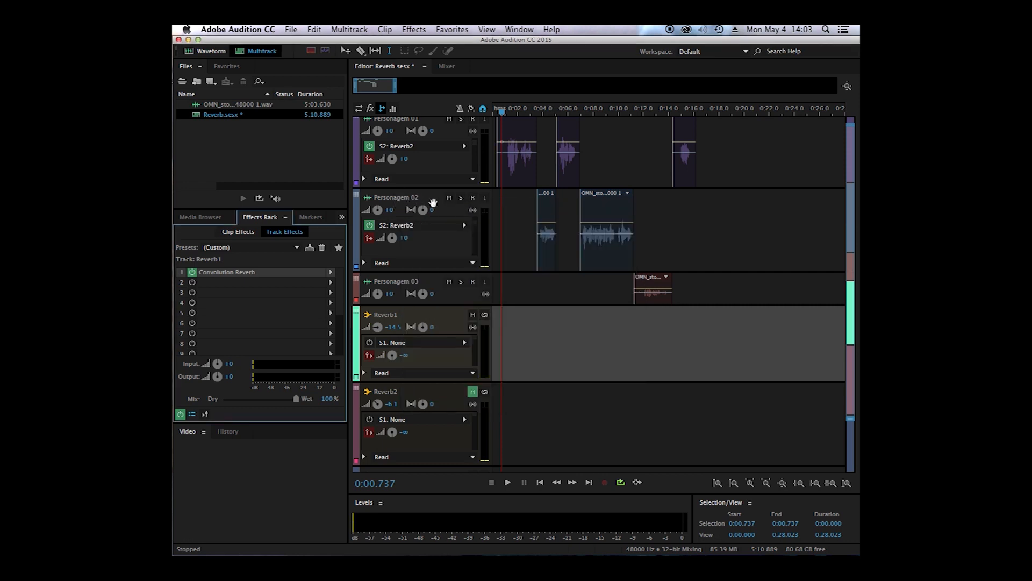
- Set the Convolution Reverb's Pre-Delay to 17.6 ms, close its window and audition Reverb1 with playback
{"action": "double_click", "coordinate": [246, 274]}
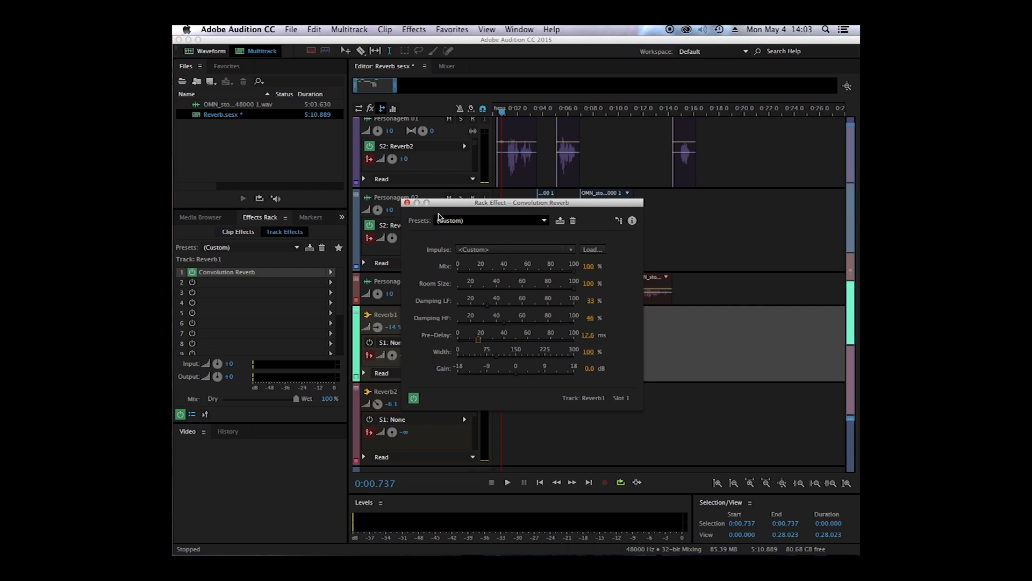
{"action": "left_click", "coordinate": [407, 203]}
{"action": "key", "text": "space"}
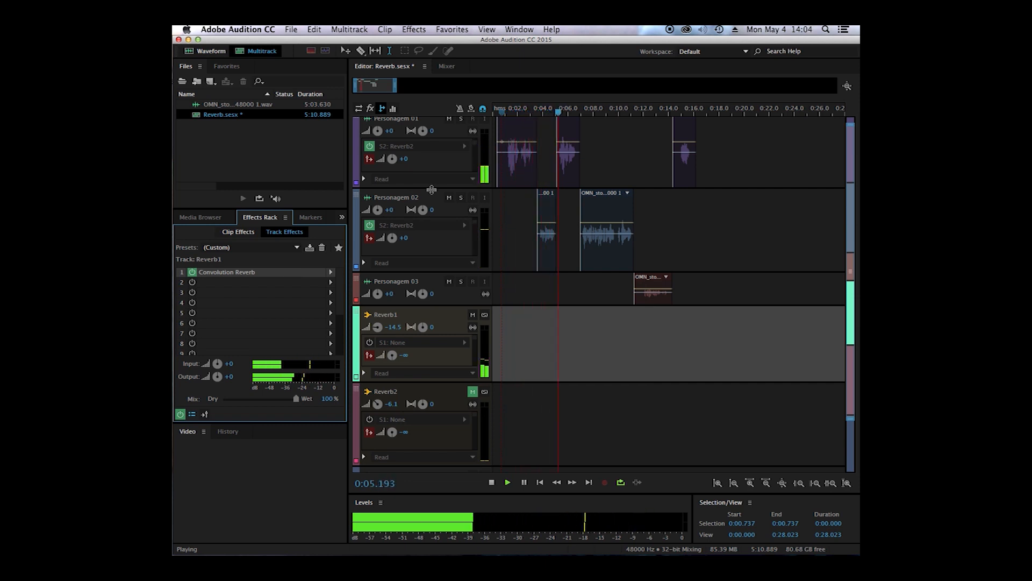
{"action": "key", "text": "space"}
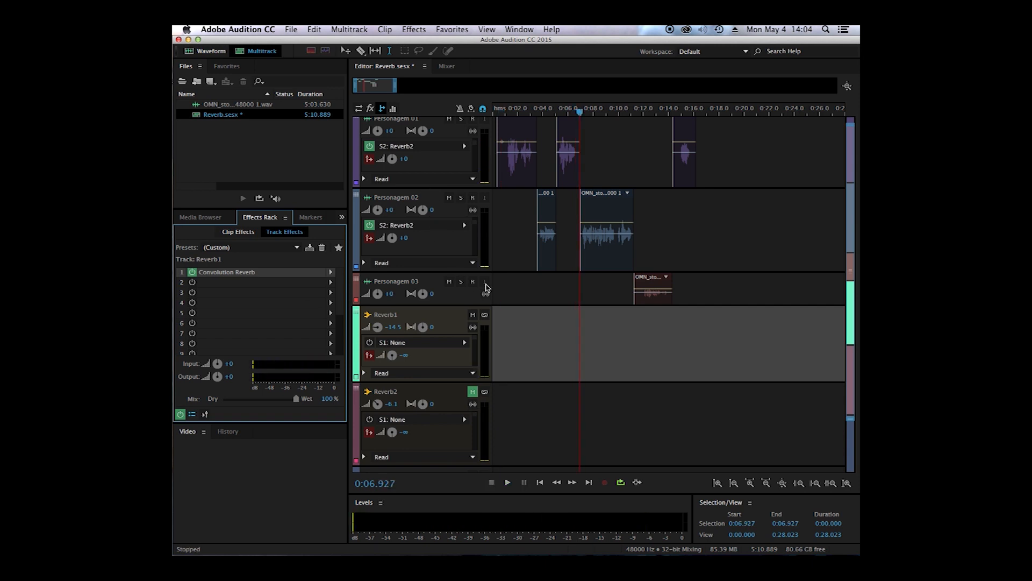
- Mute Reverb1, unmute Reverb2 and play the session to audition the Studio Reverb
{"action": "left_click", "coordinate": [472, 315]}
{"action": "left_click", "coordinate": [473, 392]}
{"action": "key", "text": "space"}
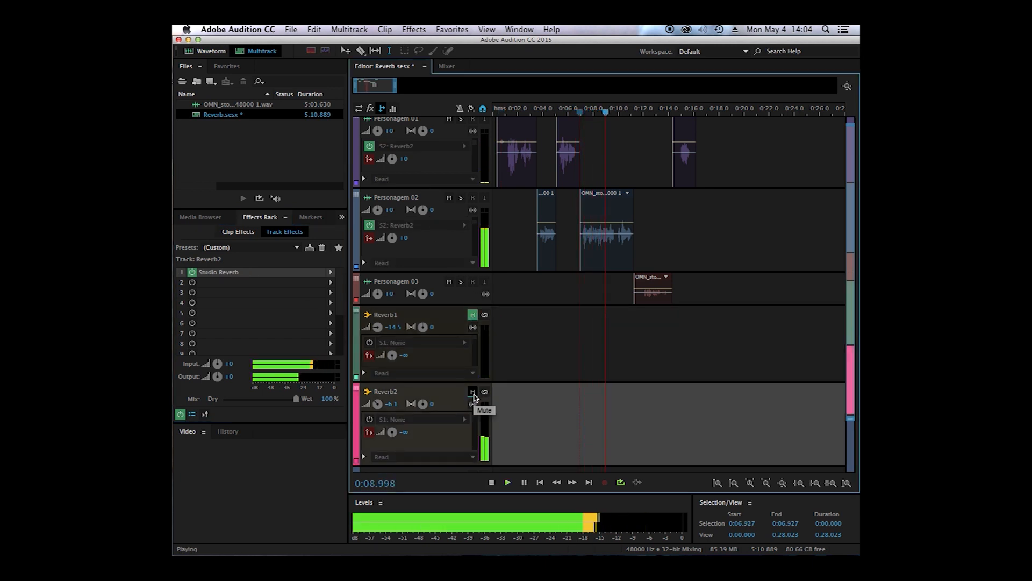